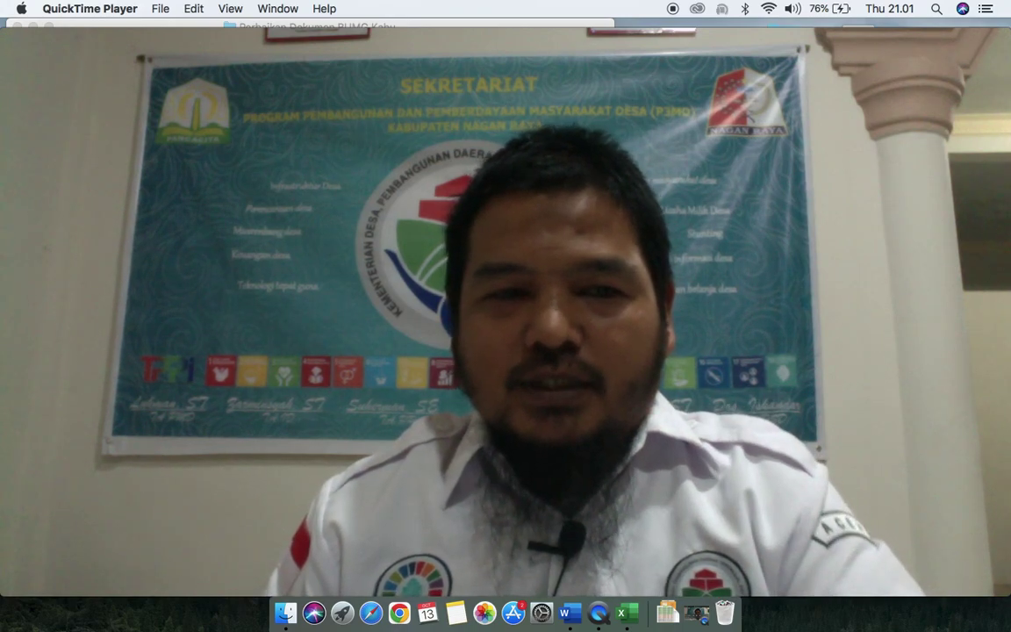
# Step: Drag the Movie Recording window smaller so the Finder window with the 'Master Dokumen' folders shows
pyautogui.moveTo(381, 226)
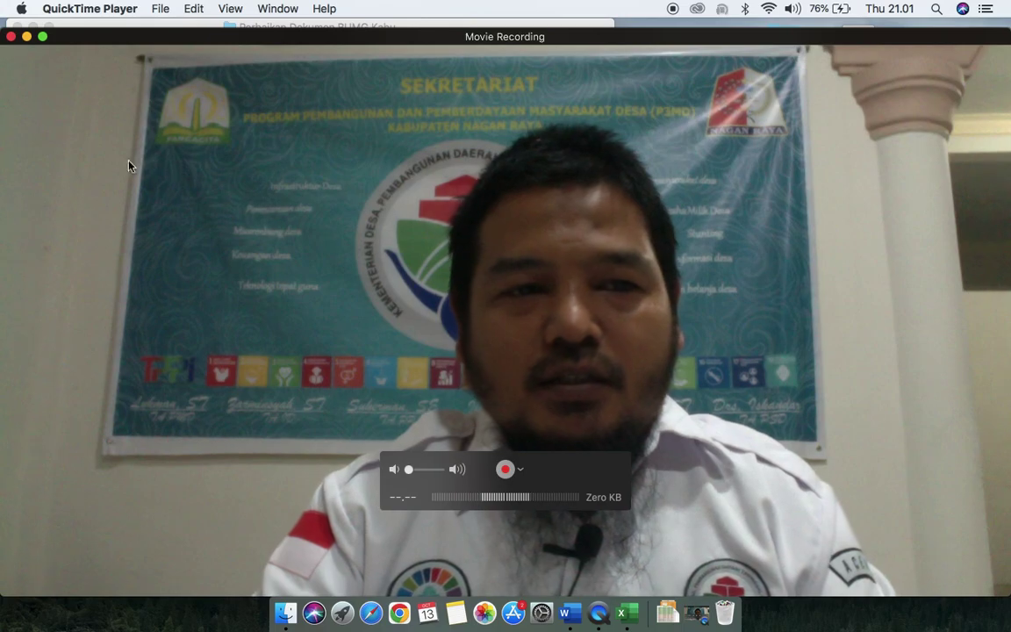
pyautogui.moveTo(4, 31); pyautogui.dragTo(676, 408)
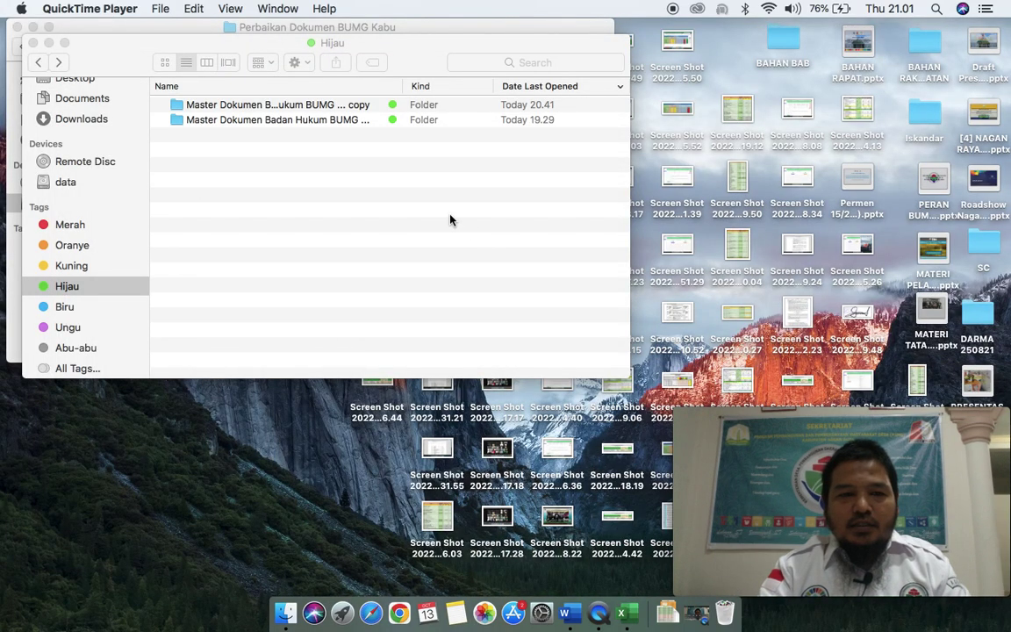
# Step: Rename the '... copy' master folder to 'Dokumen Badan Hukum BUMG Kabu' and open it
pyautogui.click(297, 130)
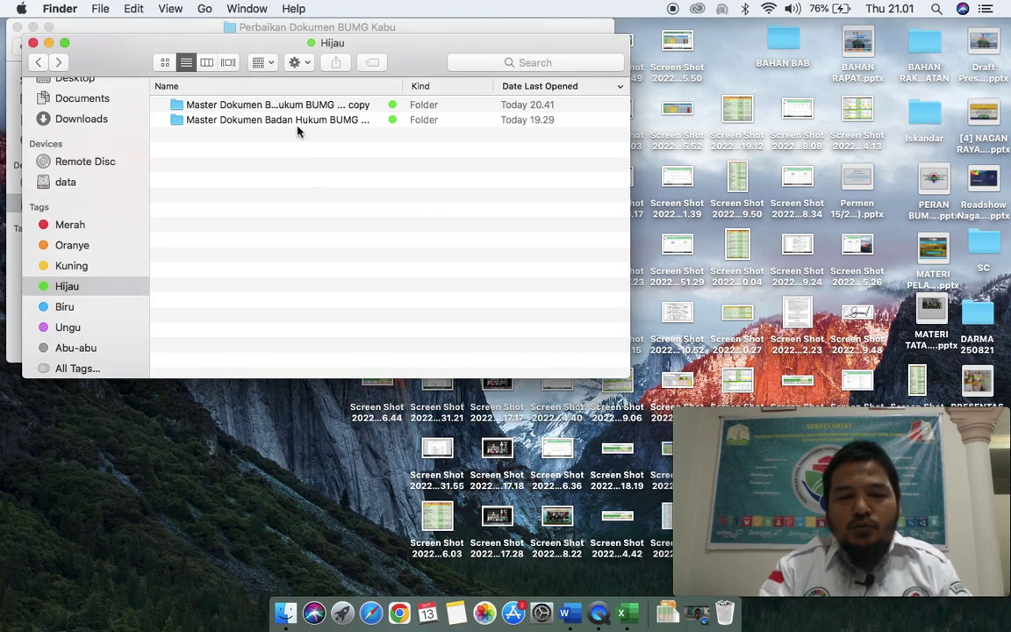
pyautogui.click(298, 124)
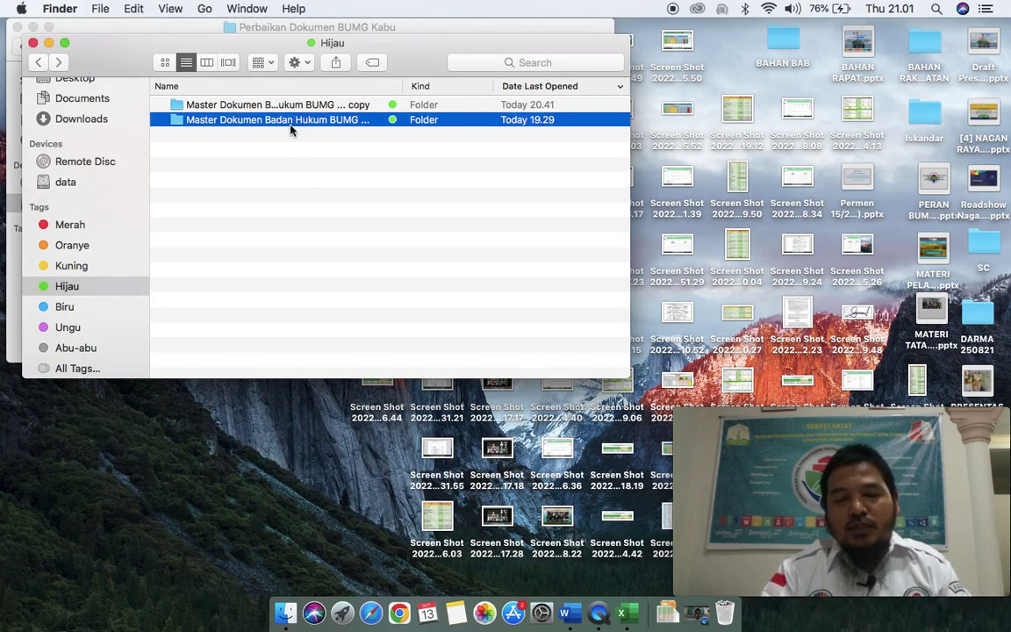
pyautogui.click(290, 106)
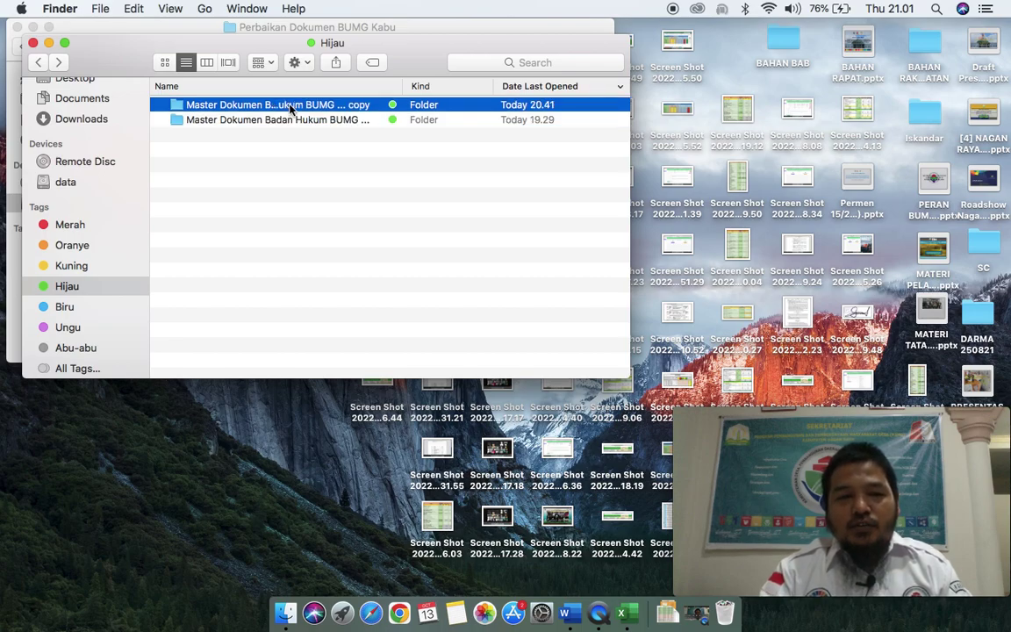
pyautogui.press('Return')
pyautogui.press('Right')
pyautogui.press('BackSpace')
pyautogui.press('BackSpace')
pyautogui.press('BackSpace')
pyautogui.press('BackSpace')
pyautogui.press('BackSpace')
pyautogui.press('BackSpace')
pyautogui.press('BackSpace')
pyautogui.press('BackSpace')
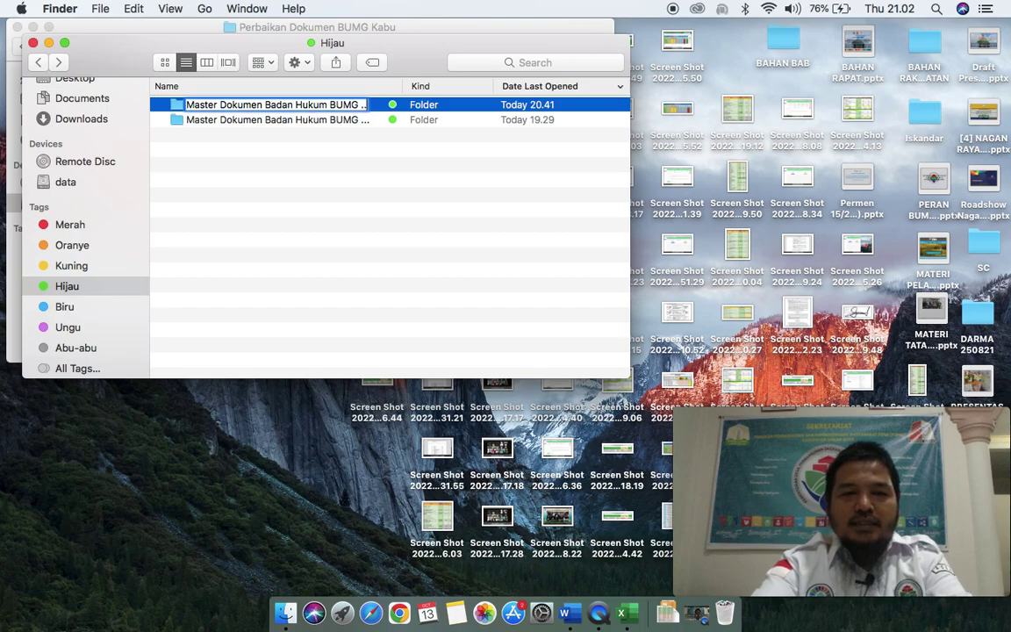
pyautogui.write('Kabu')
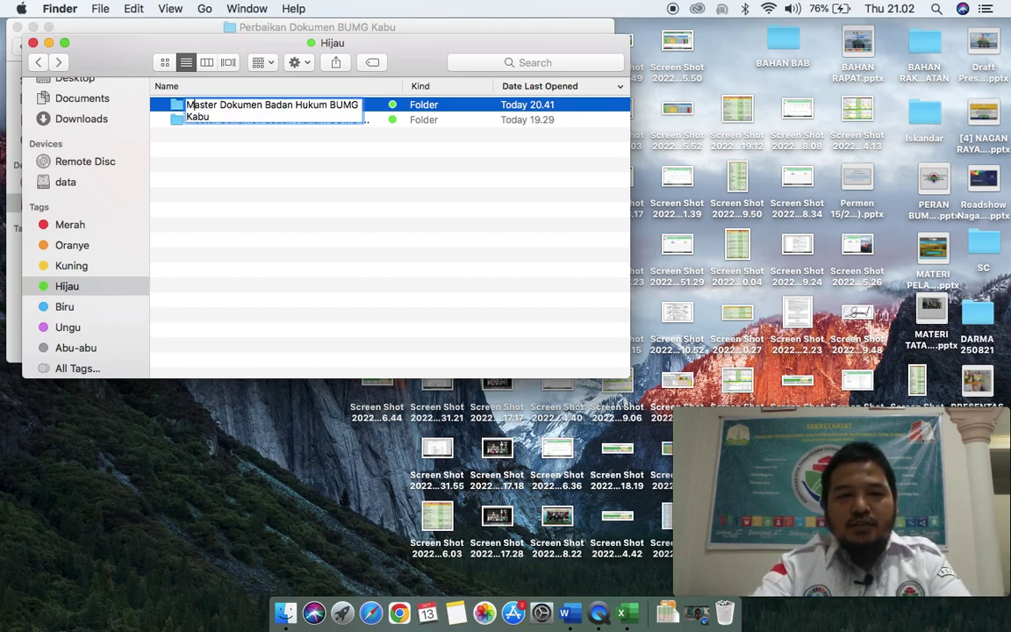
pyautogui.hotkey('shift', 'Right')
pyautogui.hotkey('shift', 'Right')
pyautogui.hotkey('shift', 'Right')
pyautogui.hotkey('shift', 'Right')
pyautogui.hotkey('shift', 'Right')
pyautogui.hotkey('shift', 'Right')
pyautogui.press('BackSpace')
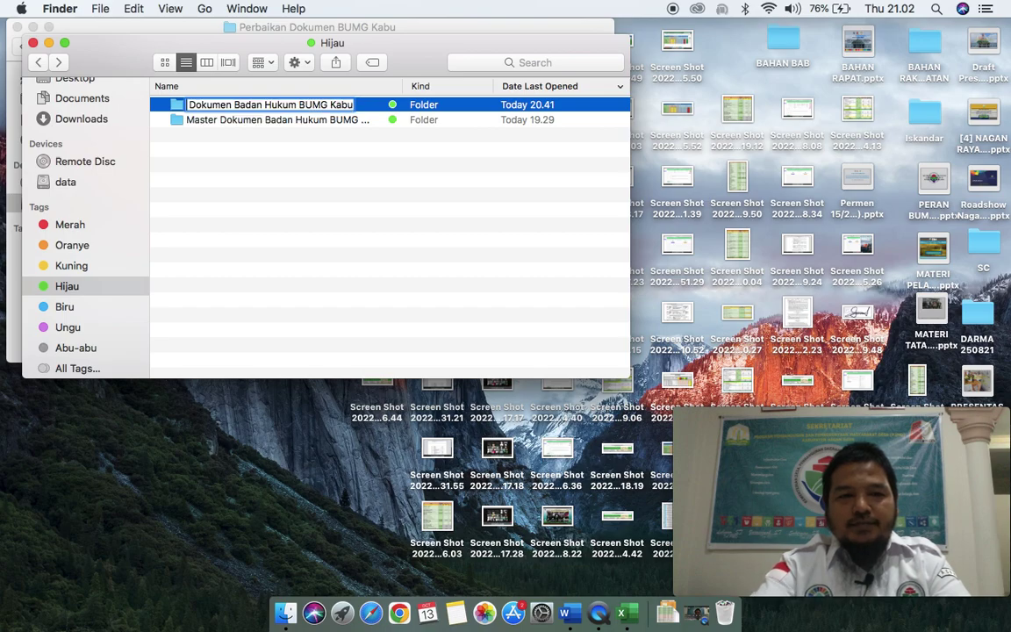
pyautogui.press('Return')
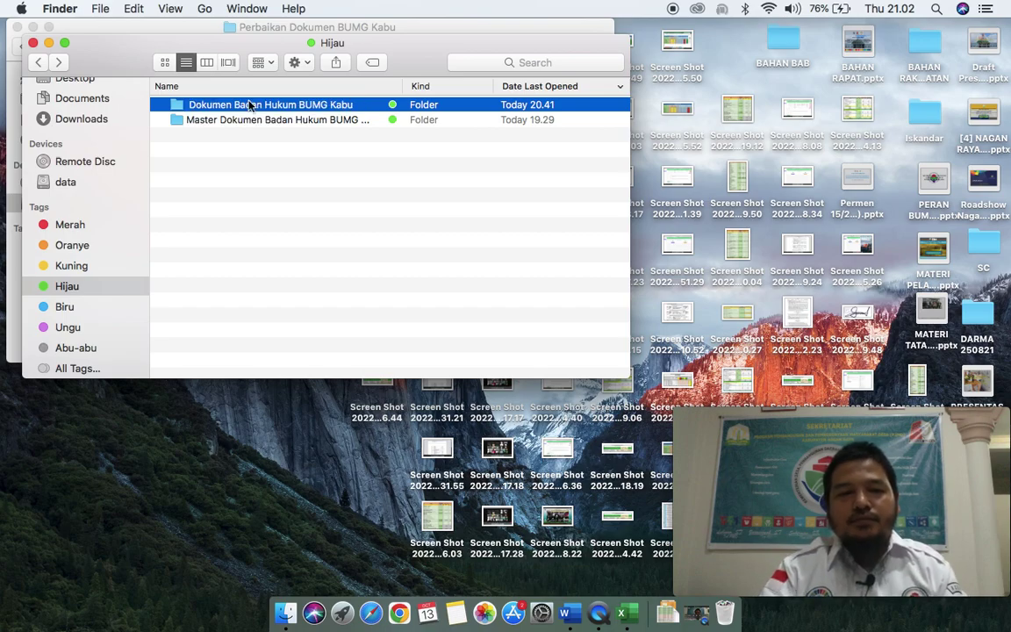
pyautogui.doubleClick(249, 107)
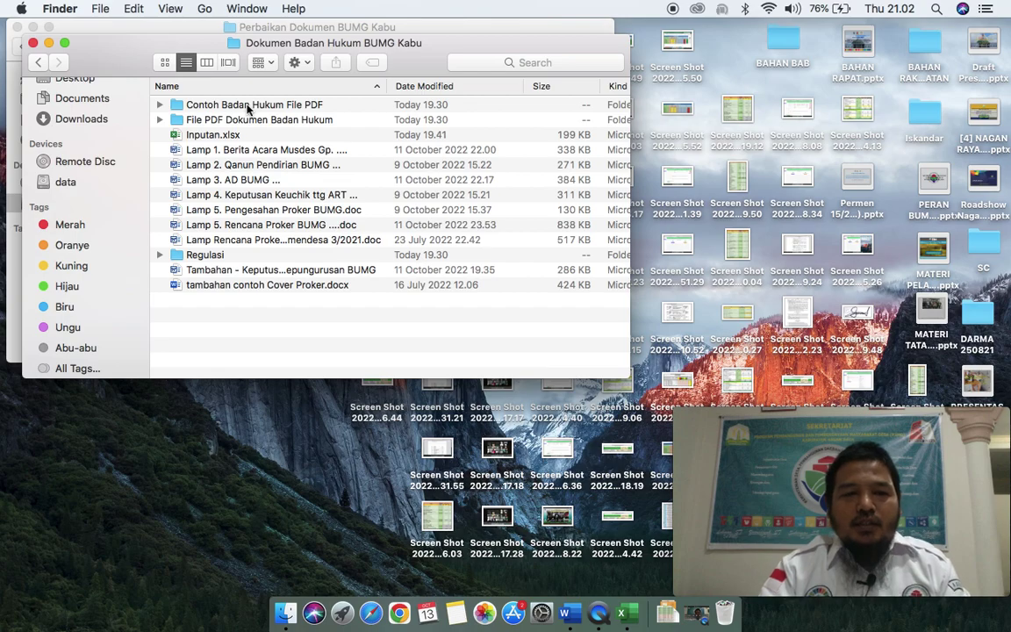
# Step: Look over the Berita Acara, Lamp and Tambahan documents, then open Inputan.xlsx in Excel
pyautogui.press('f')
pyautogui.click(213, 134)
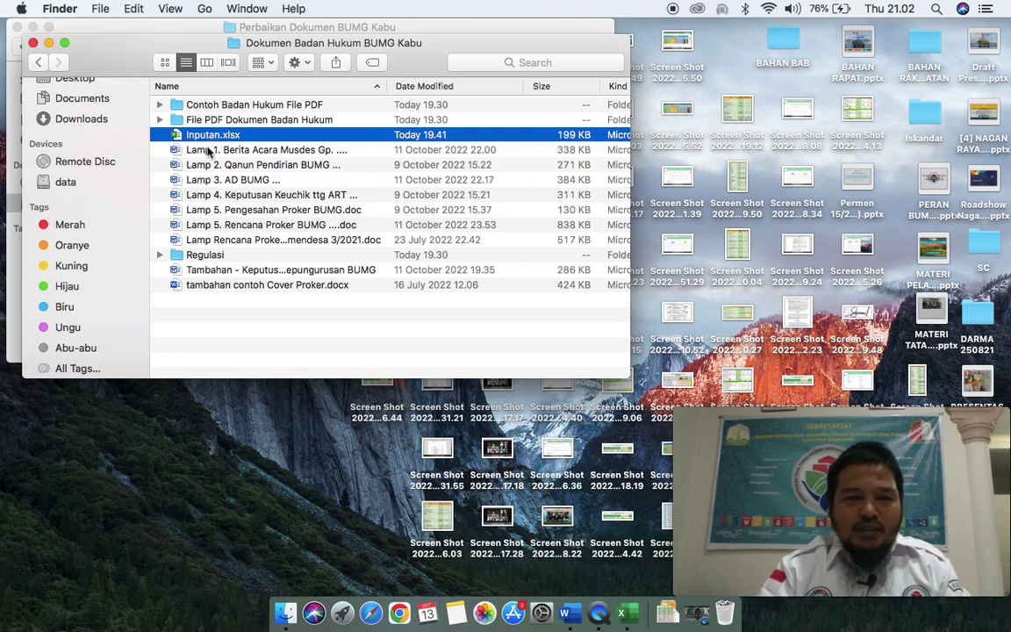
pyautogui.click(189, 149)
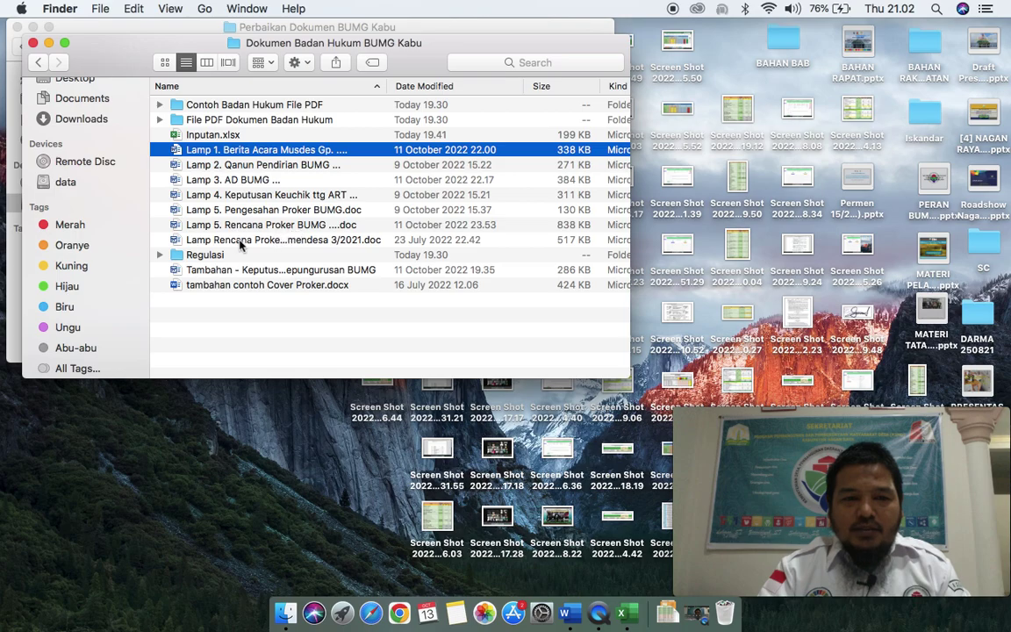
pyautogui.click(243, 240)
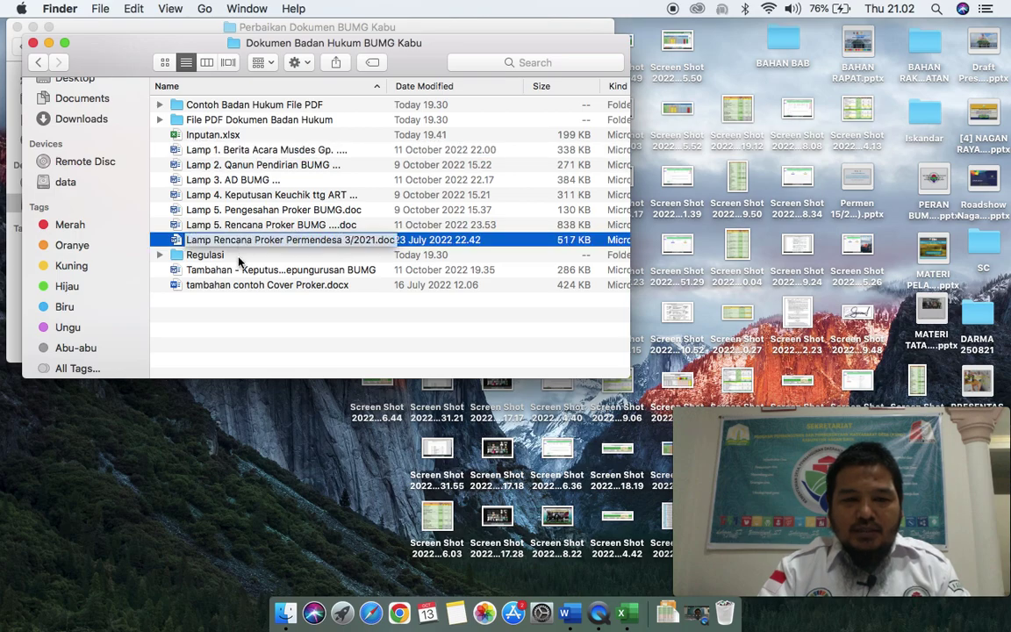
pyautogui.click(226, 274)
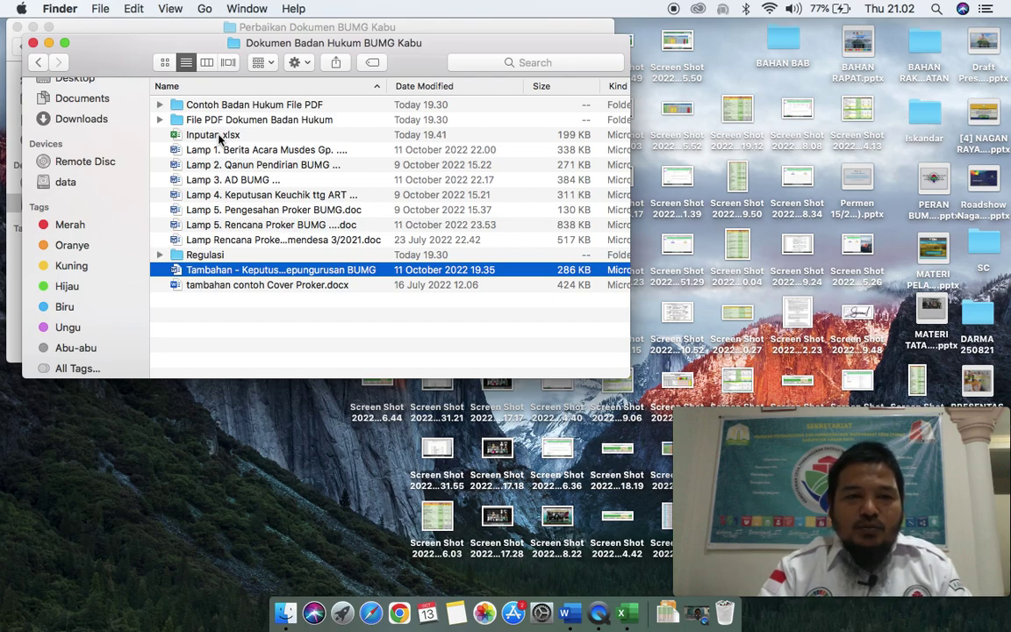
pyautogui.doubleClick(219, 137)
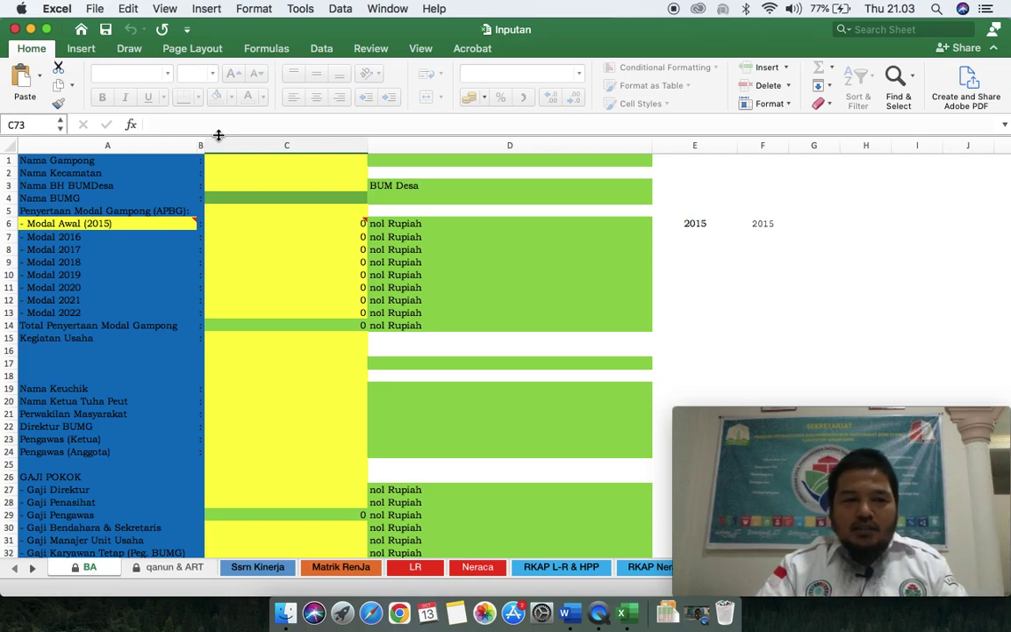
# Step: Enter Kabu in C1, Tripa Makmur in C2 and Maju Bersama Abadi in C3 of the BA sheet
pyautogui.click(248, 164)
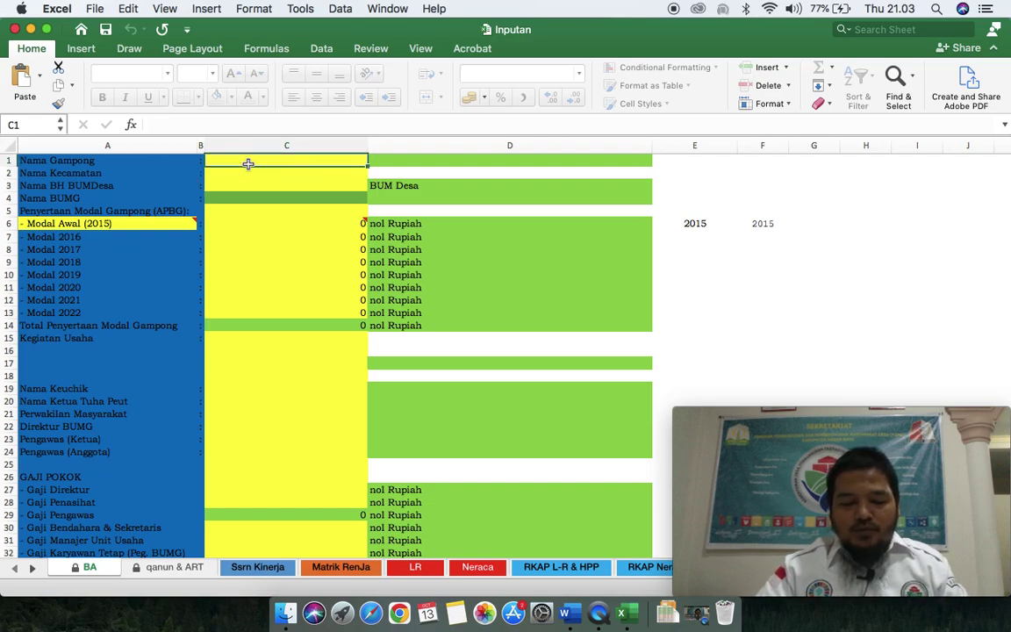
pyautogui.write('Kabu')
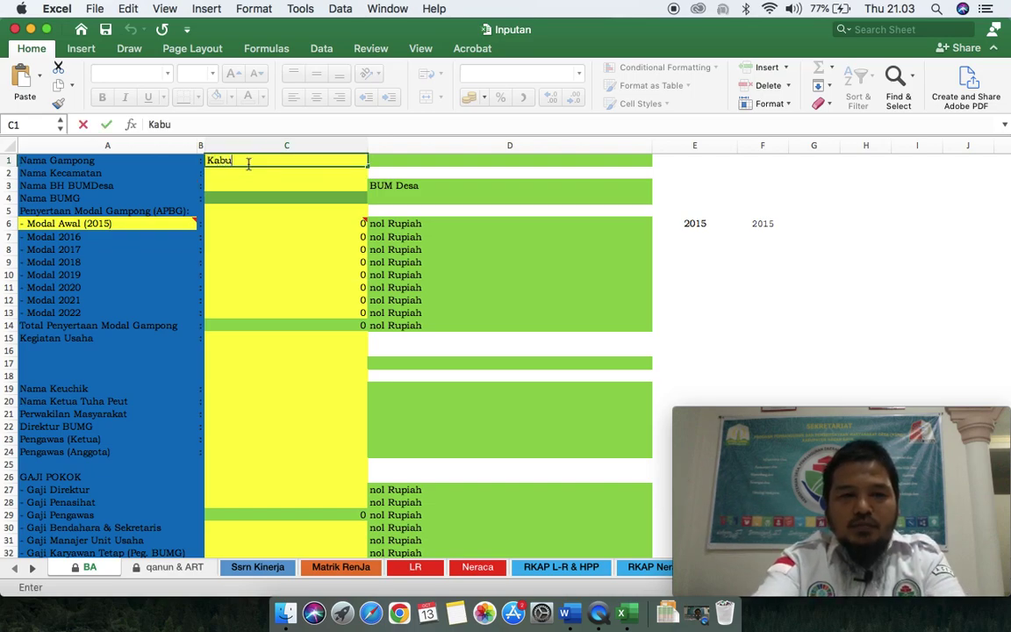
pyautogui.press('Return')
pyautogui.write('Tripa Makmur')
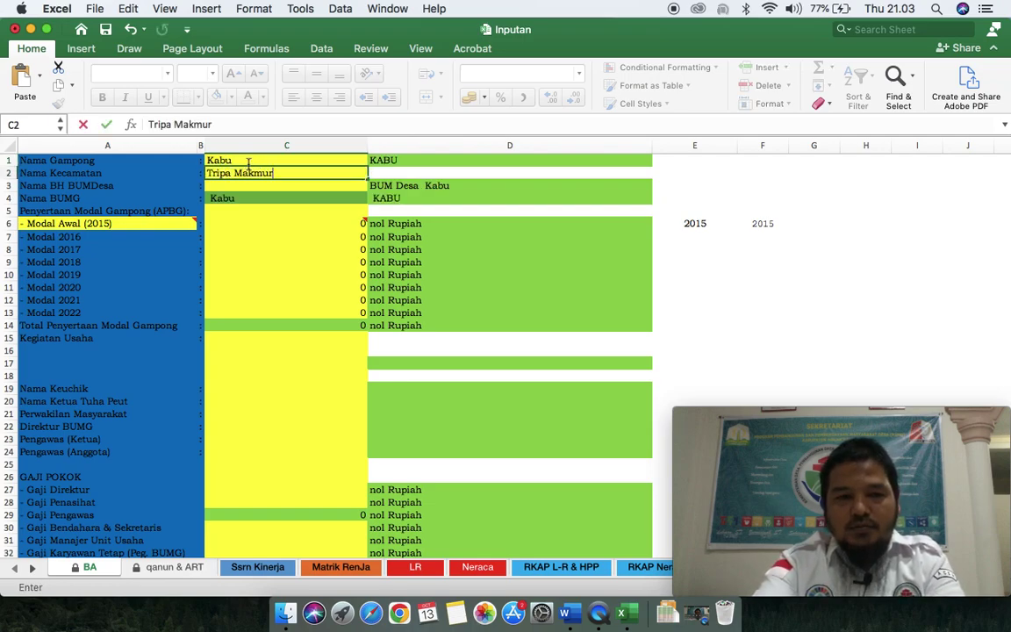
pyautogui.press('Return')
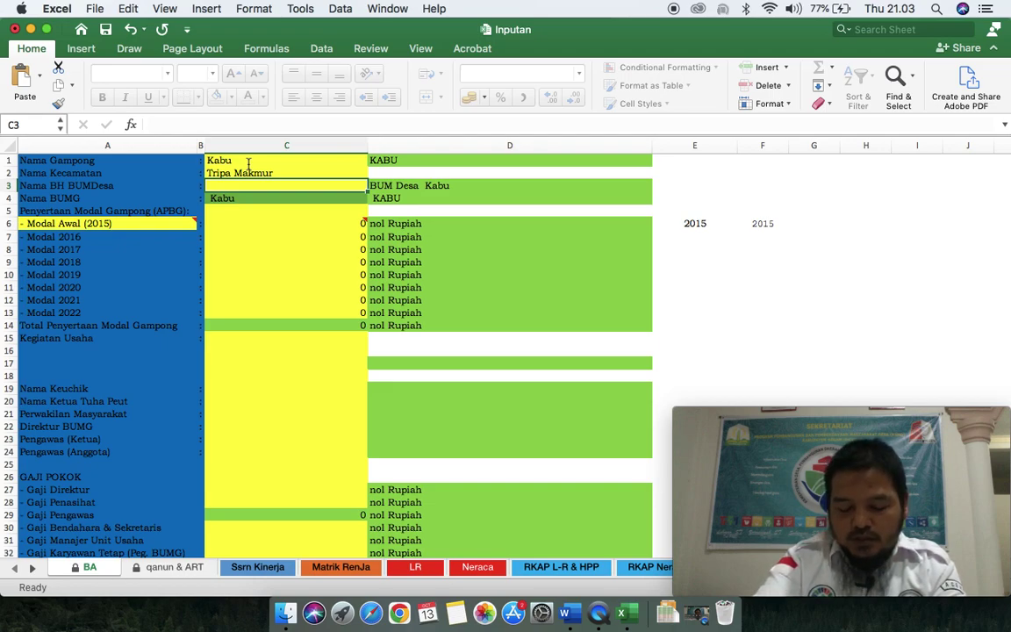
pyautogui.write('Maju Bersama Abadi')
pyautogui.press('Return')
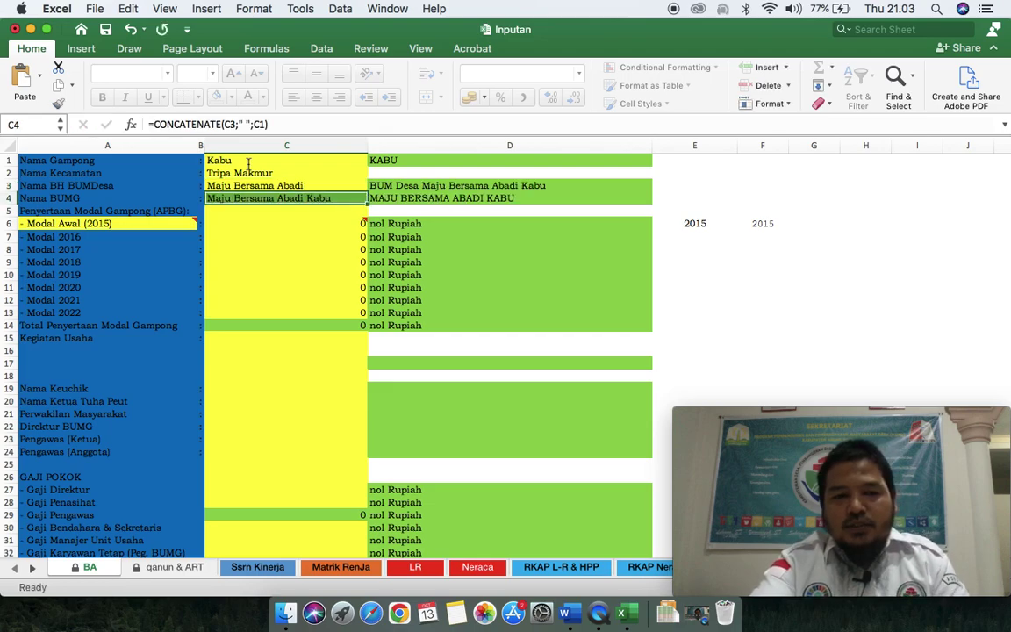
pyautogui.press('Down')
pyautogui.press('Down')
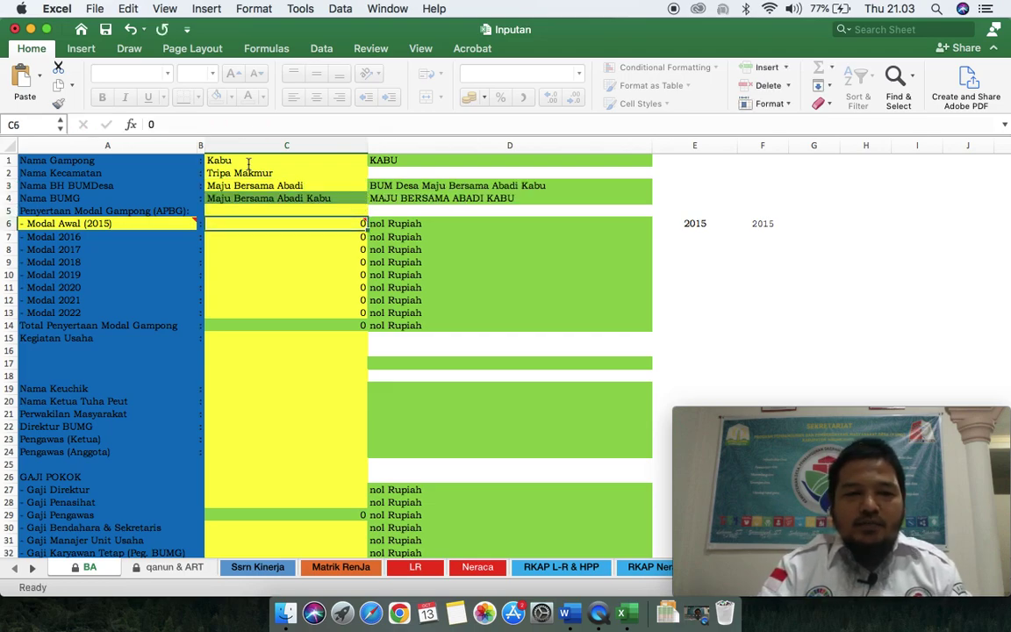
# Step: Change the Modal Awal year in cell A6 from 2015 to 2017
pyautogui.click(132, 223)
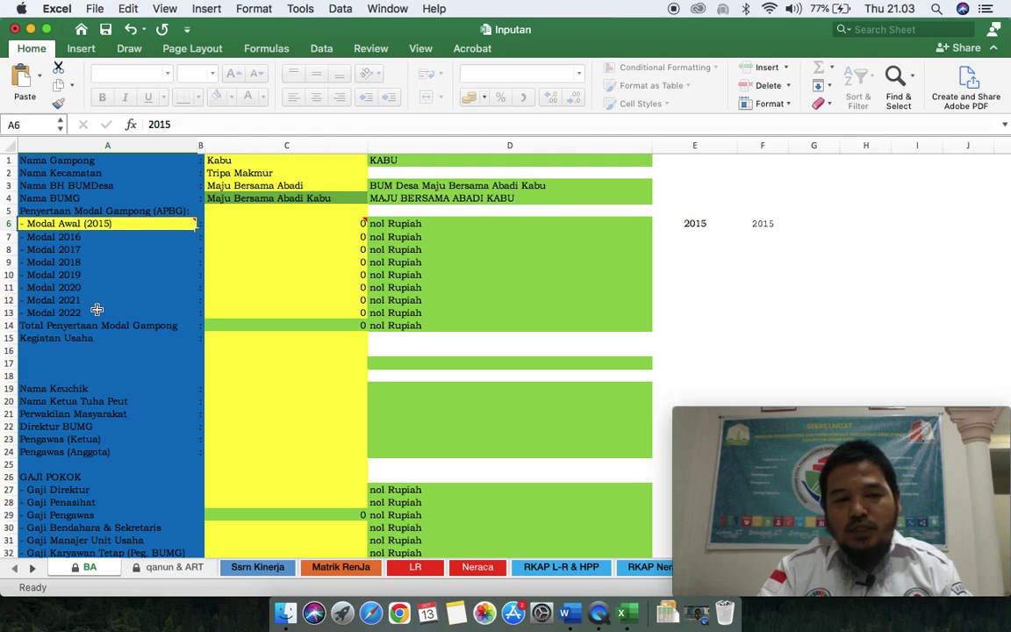
pyautogui.click(230, 228)
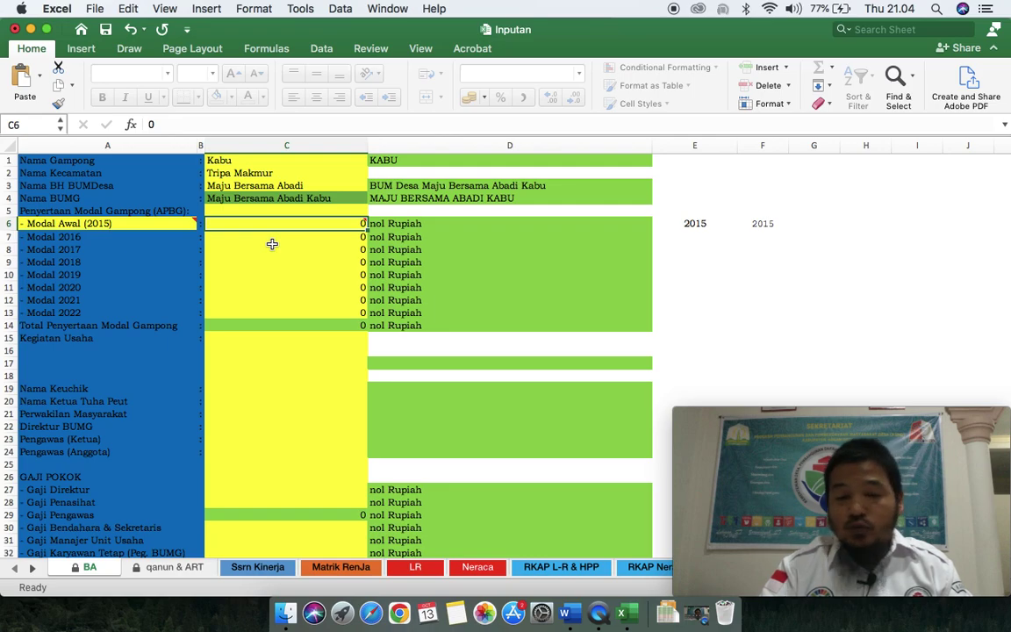
pyautogui.click(136, 223)
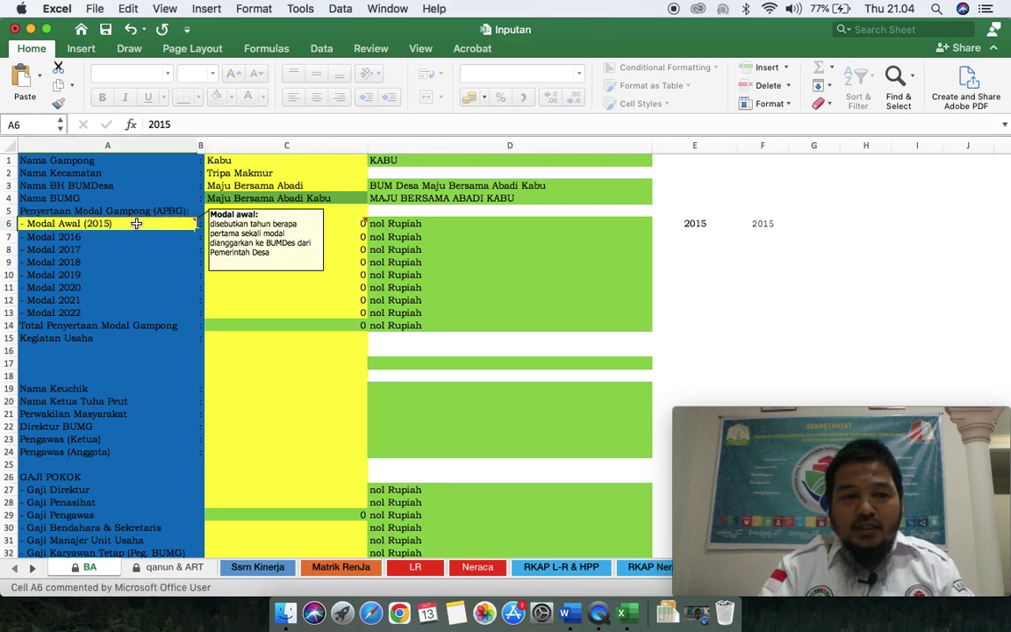
pyautogui.doubleClick(136, 223)
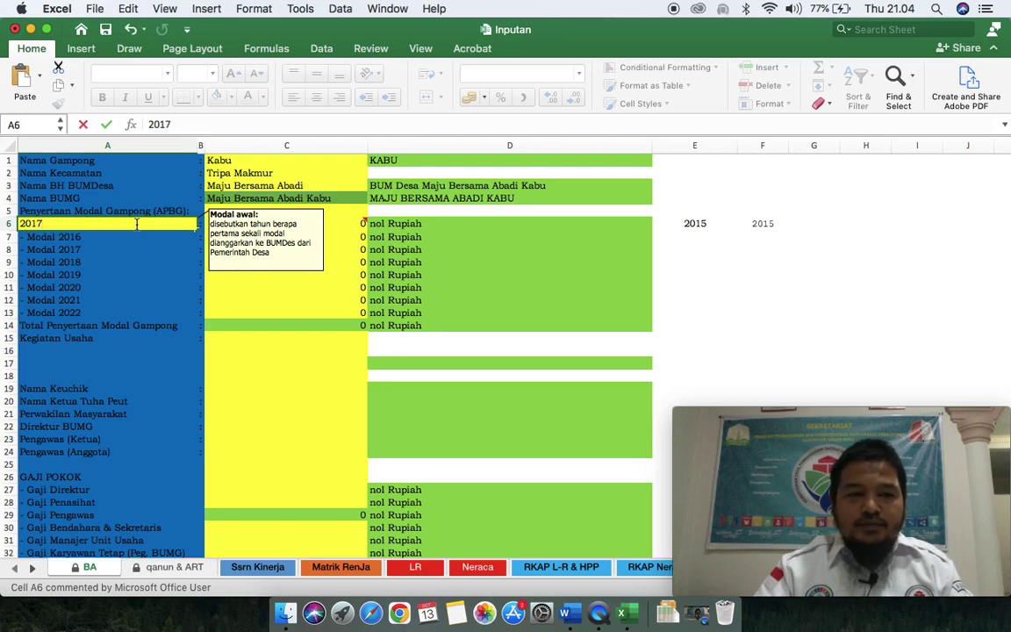
pyautogui.press('Return')
pyautogui.press('Up')
pyautogui.press('Right')
pyautogui.press('Right')
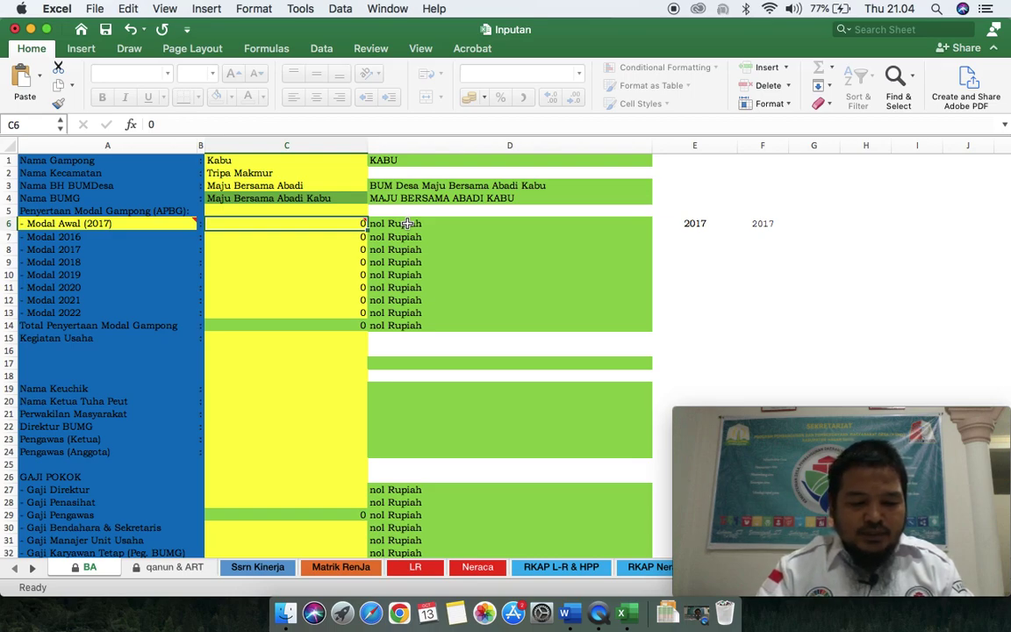
# Step: Enter capital of 150.000.000 for 2017, 0 for 2016 and 35.000.000 for 2018
pyautogui.write('150000000')
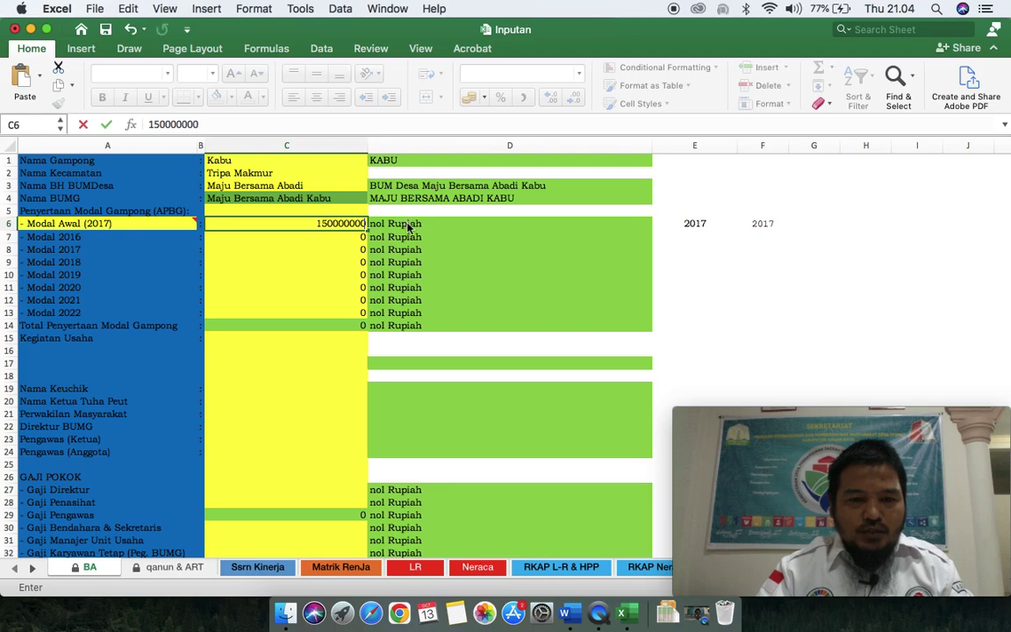
pyautogui.press('Return')
pyautogui.write('25')
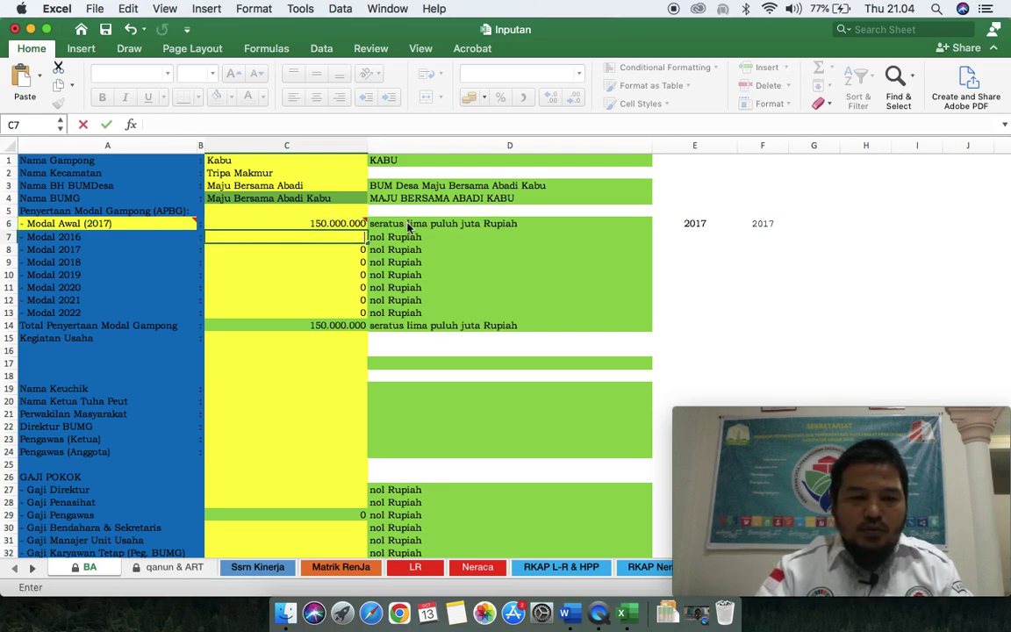
pyautogui.press('BackSpace')
pyautogui.press('BackSpace')
pyautogui.press('Return')
pyautogui.press('Up')
pyautogui.write('0')
pyautogui.press('Return')
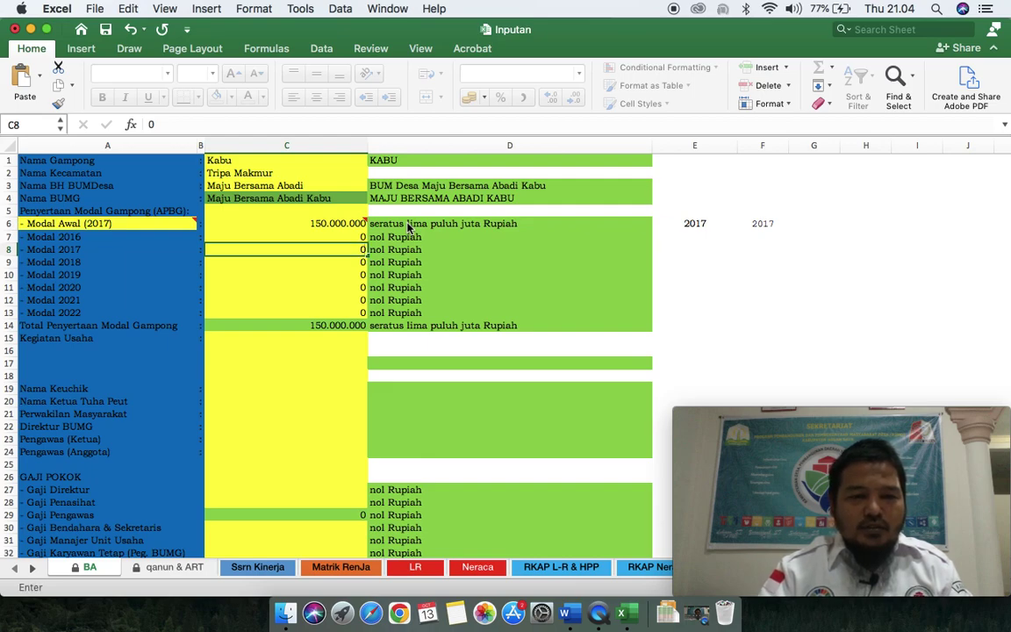
pyautogui.press('Return')
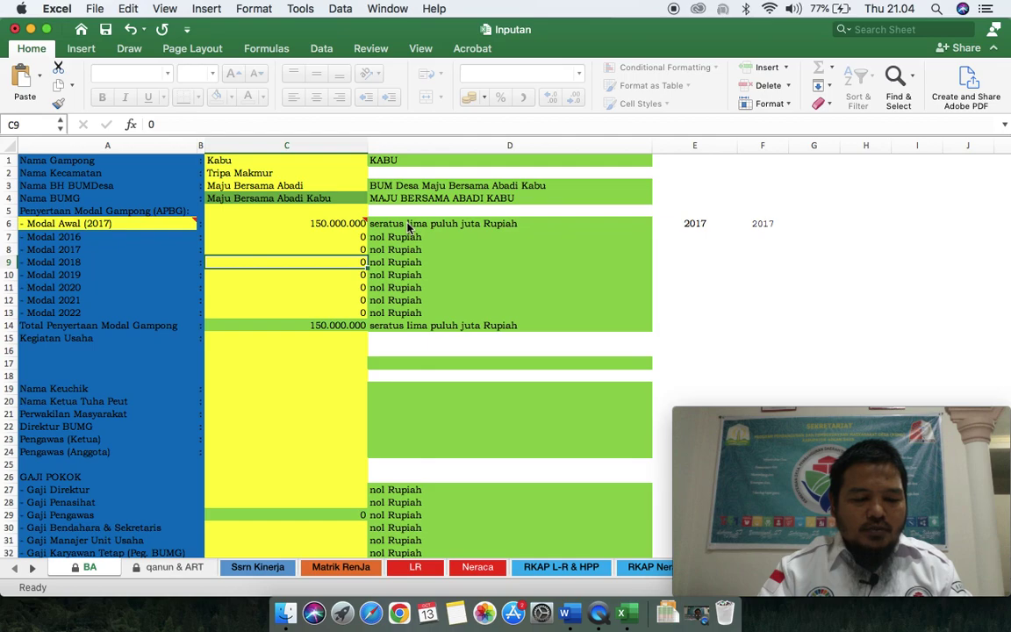
pyautogui.write('35000000')
pyautogui.press('Return')
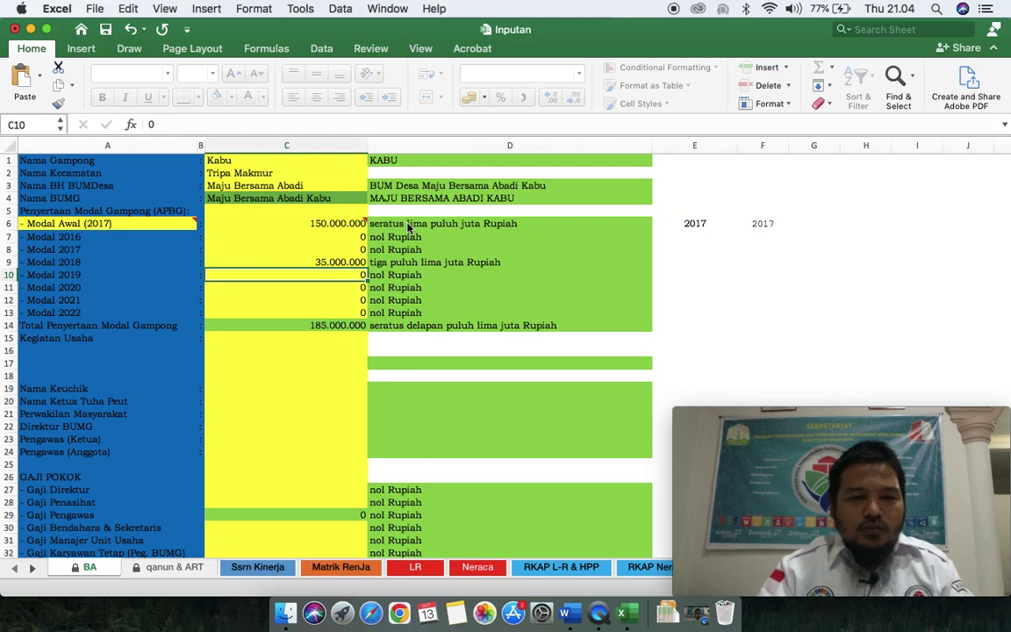
# Step: Enter 117.878.000 as the 2019 capital and 80.480.000 as the 2020 capital
pyautogui.write('117')
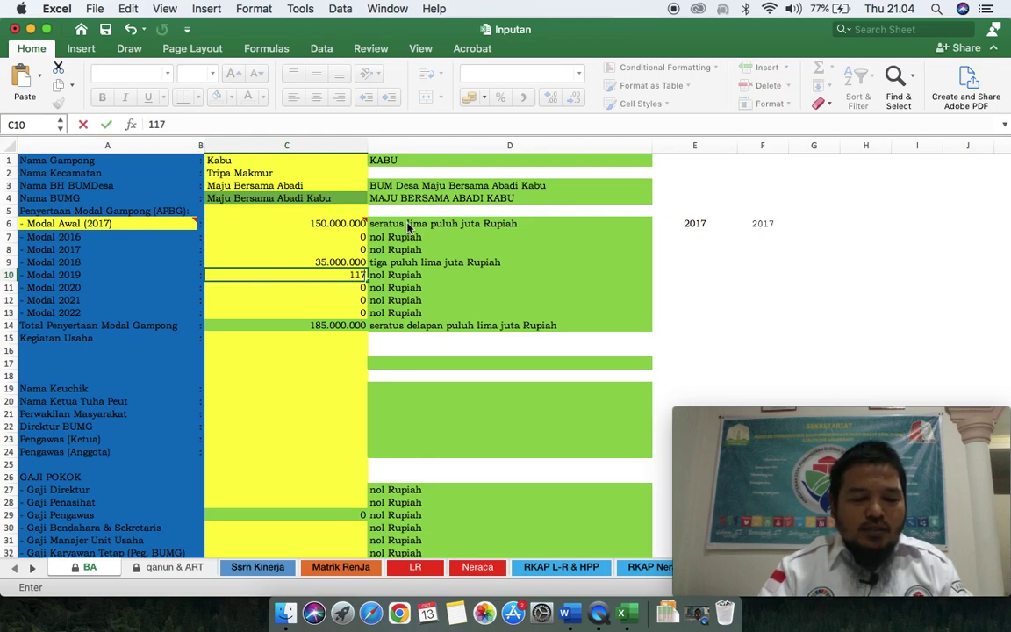
pyautogui.write('878000')
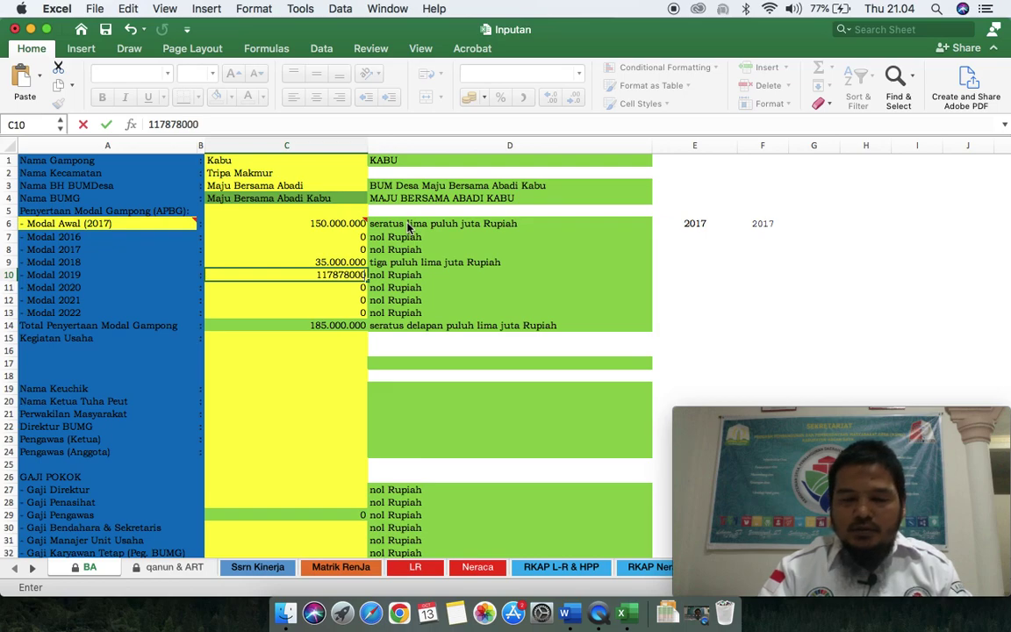
pyautogui.press('Return')
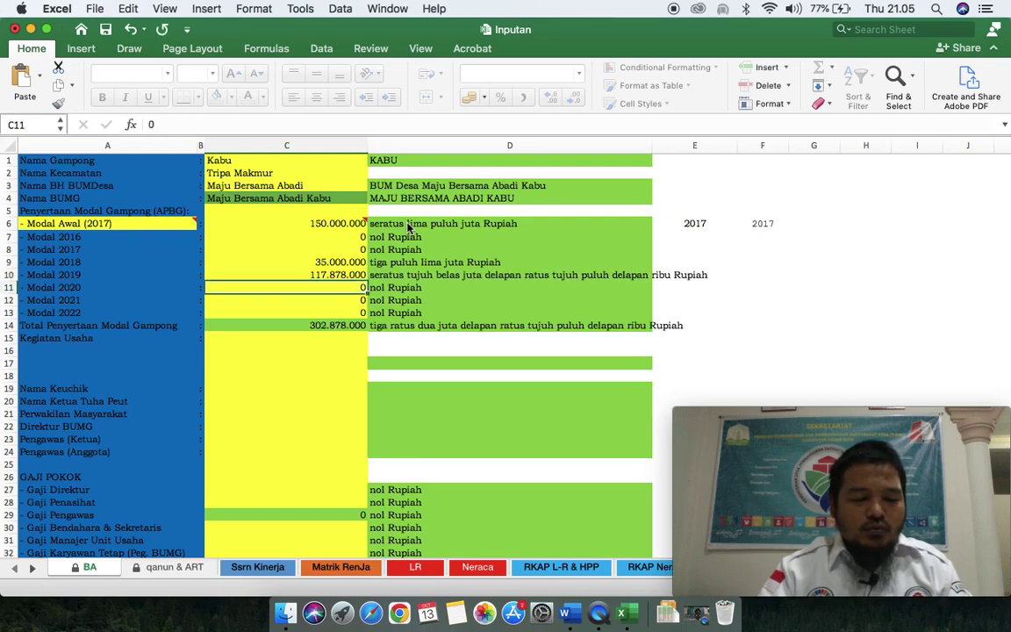
pyautogui.press('Down')
pyautogui.press('Down')
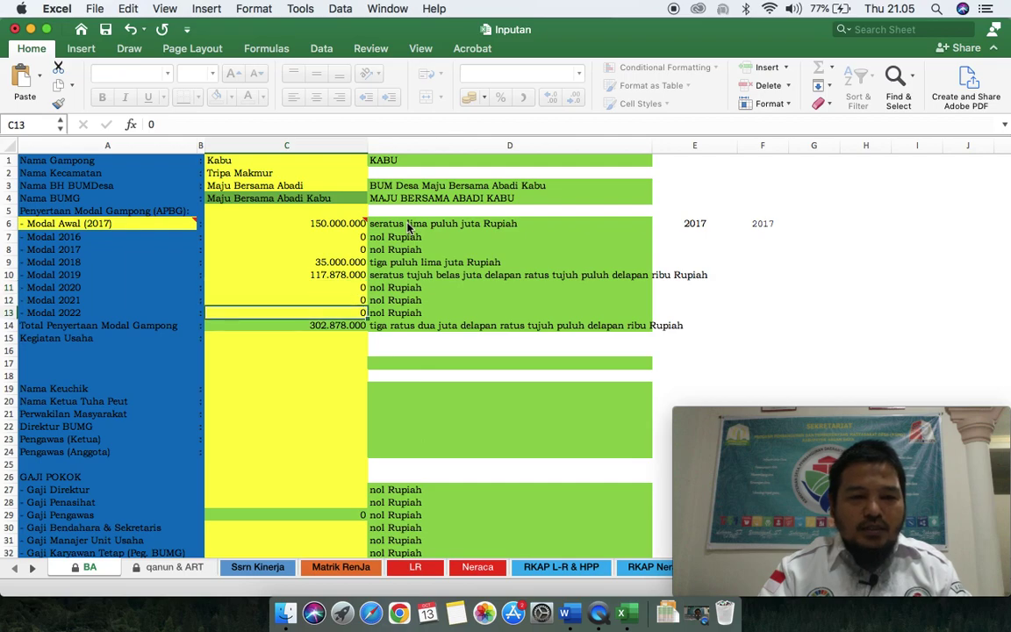
pyautogui.press('Up')
pyautogui.press('Up')
pyautogui.write('80480000')
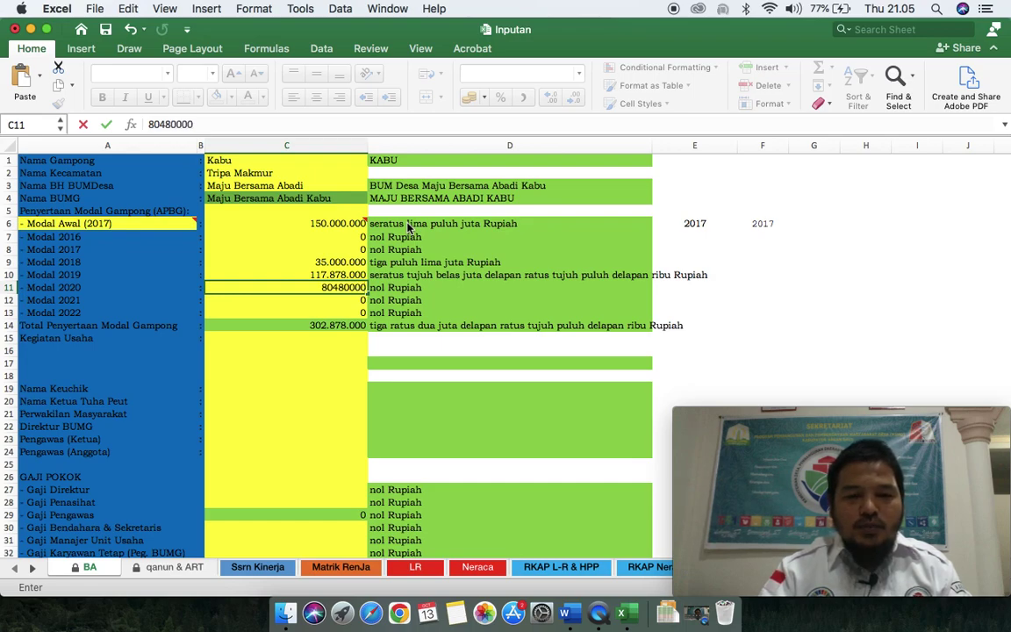
pyautogui.press('Return')
pyautogui.press('Return')
pyautogui.press('Return')
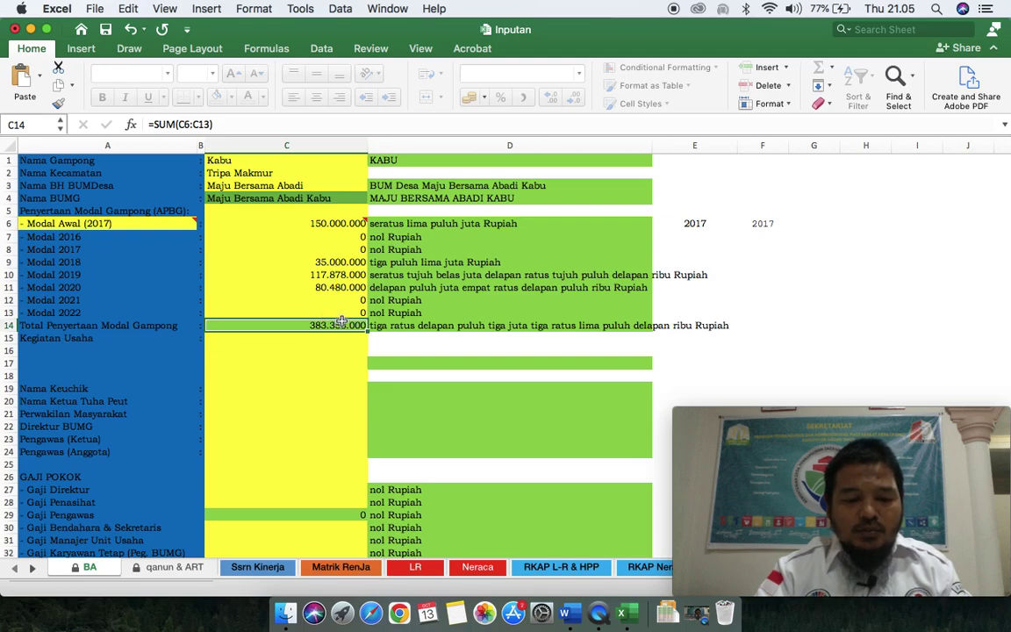
# Step: Review the Modal Awal and Modal 2016–2017 rows and their notes
pyautogui.click(333, 236)
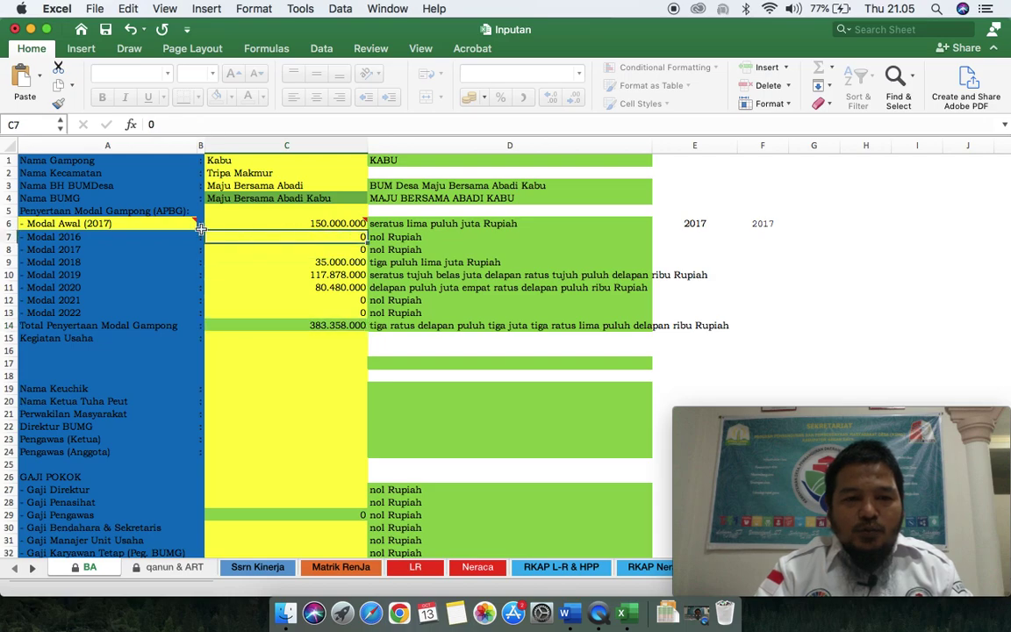
pyautogui.click(135, 223)
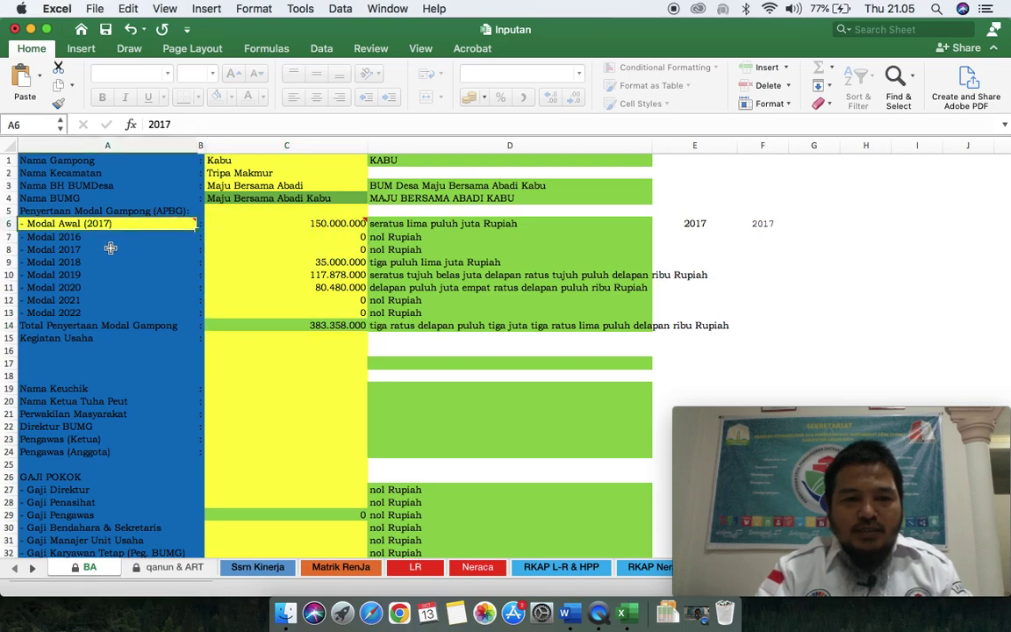
pyautogui.click(184, 249)
pyautogui.click(320, 251)
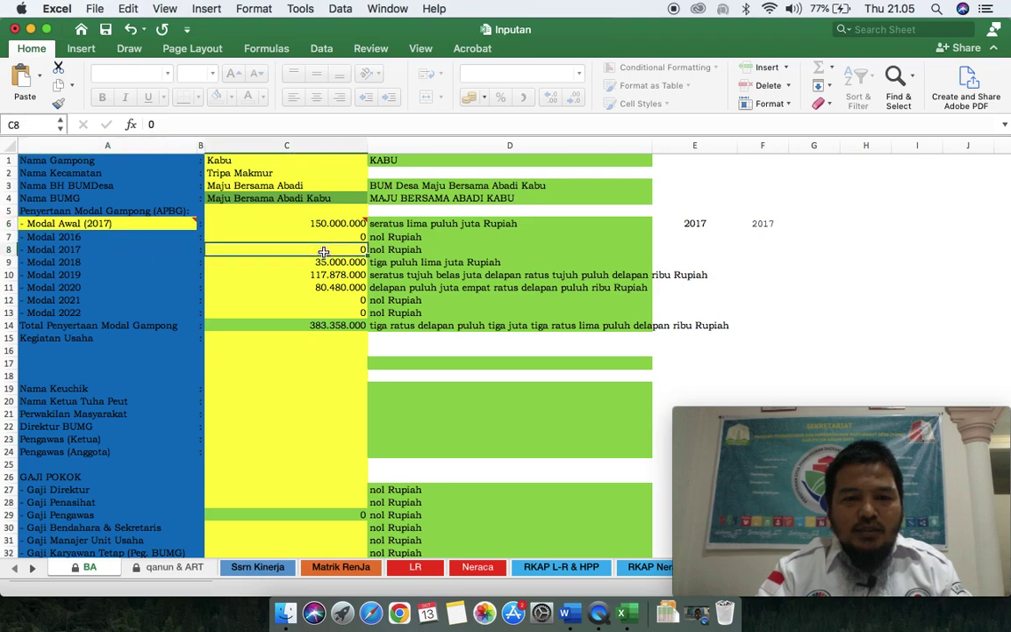
pyautogui.moveTo(323, 227)
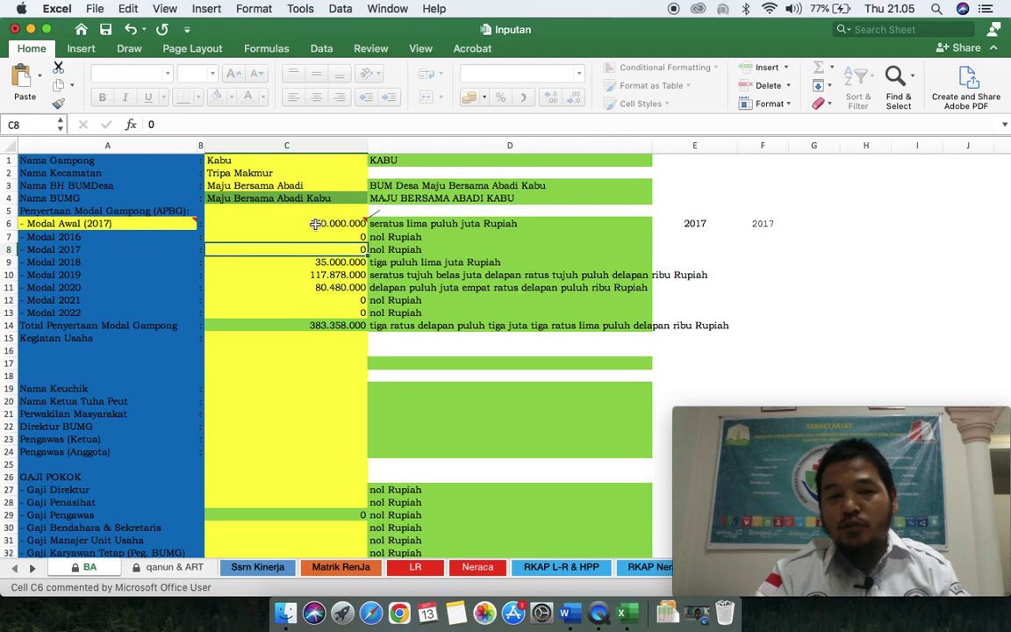
pyautogui.click(322, 226)
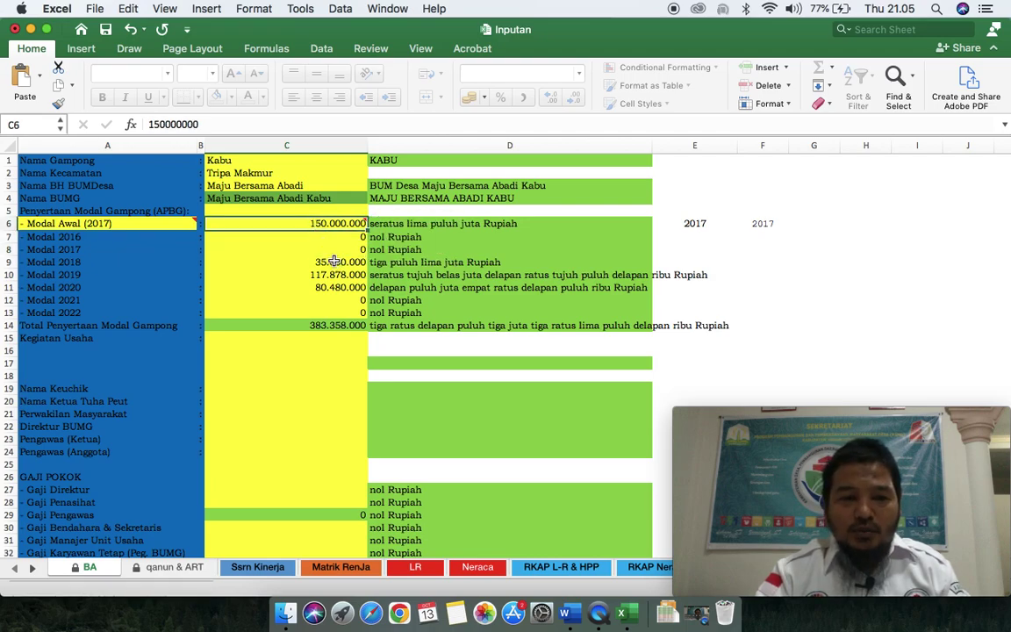
pyautogui.click(337, 250)
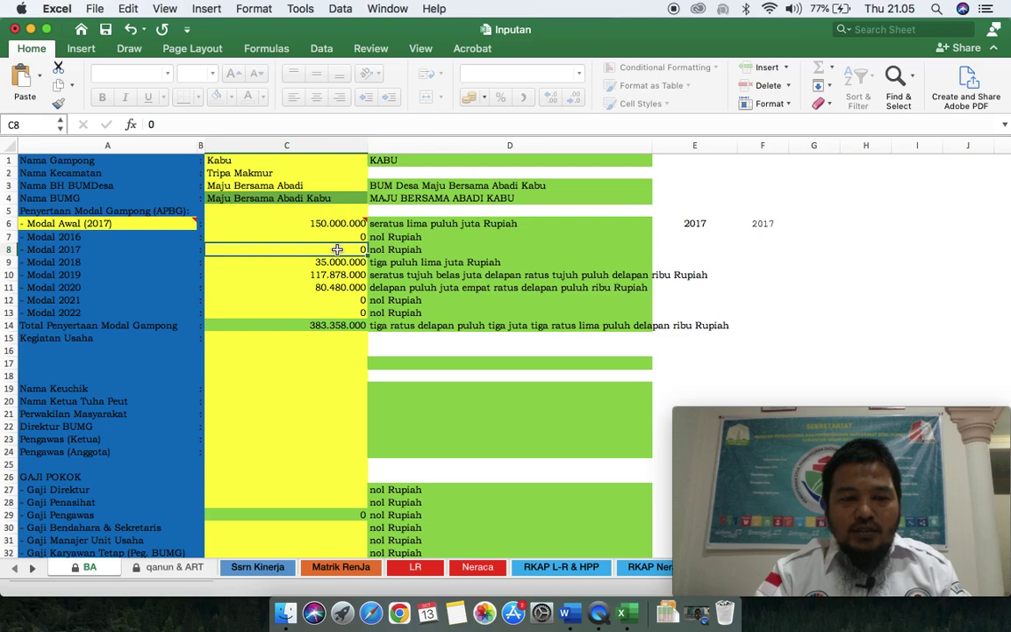
# Step: Enter Perkebunan Kelapa Sawit, Penyewaan Pasar Desa and Peternakan as Kegiatan Usaha in C15–C17
pyautogui.moveTo(203, 230)
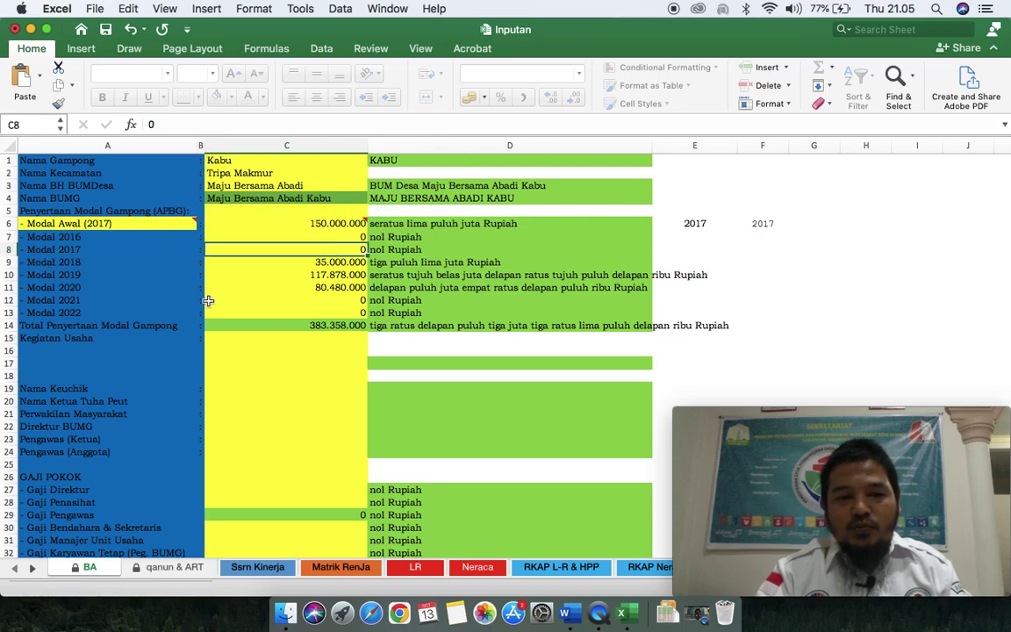
pyautogui.click(314, 380)
pyautogui.click(318, 341)
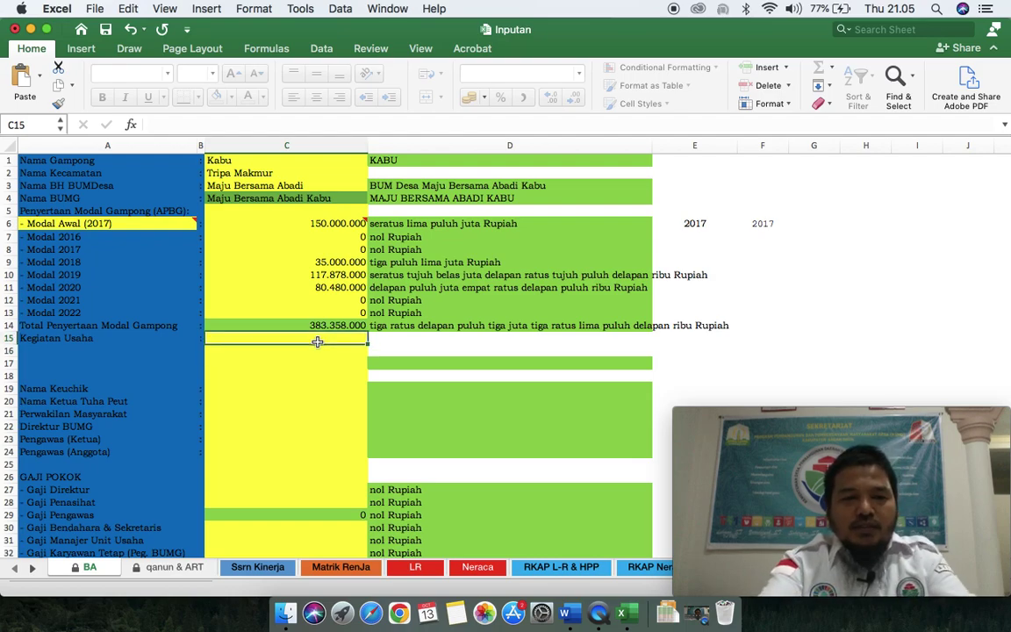
pyautogui.write('P')
pyautogui.press('BackSpace')
pyautogui.press('BackSpace')
pyautogui.write('rkebunan ')
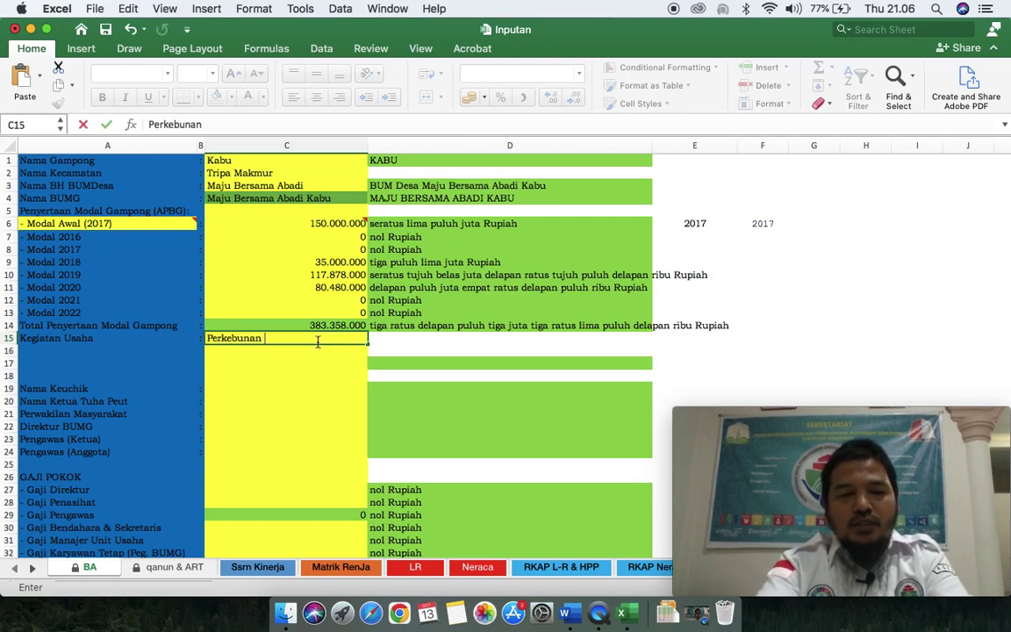
pyautogui.write('Kelapa Sawit')
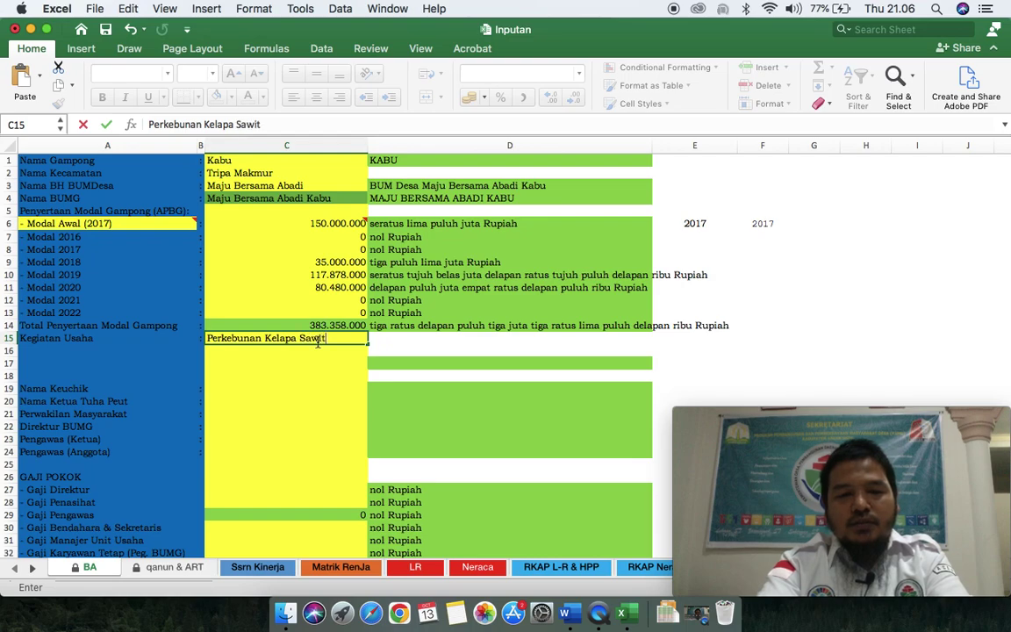
pyautogui.press('Return')
pyautogui.write('Penyew')
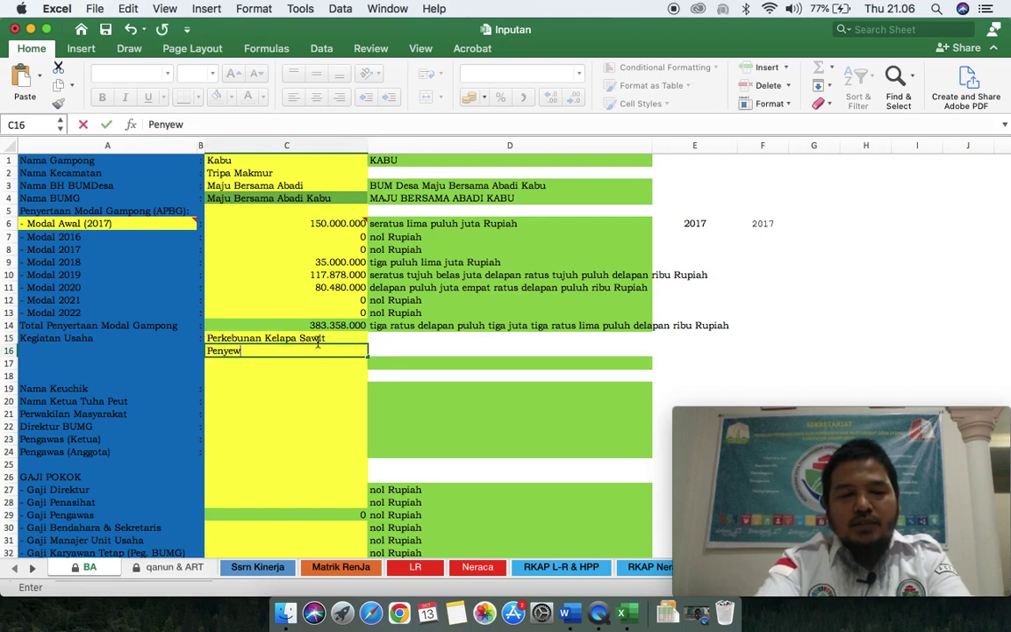
pyautogui.write('aan Pasar Desa')
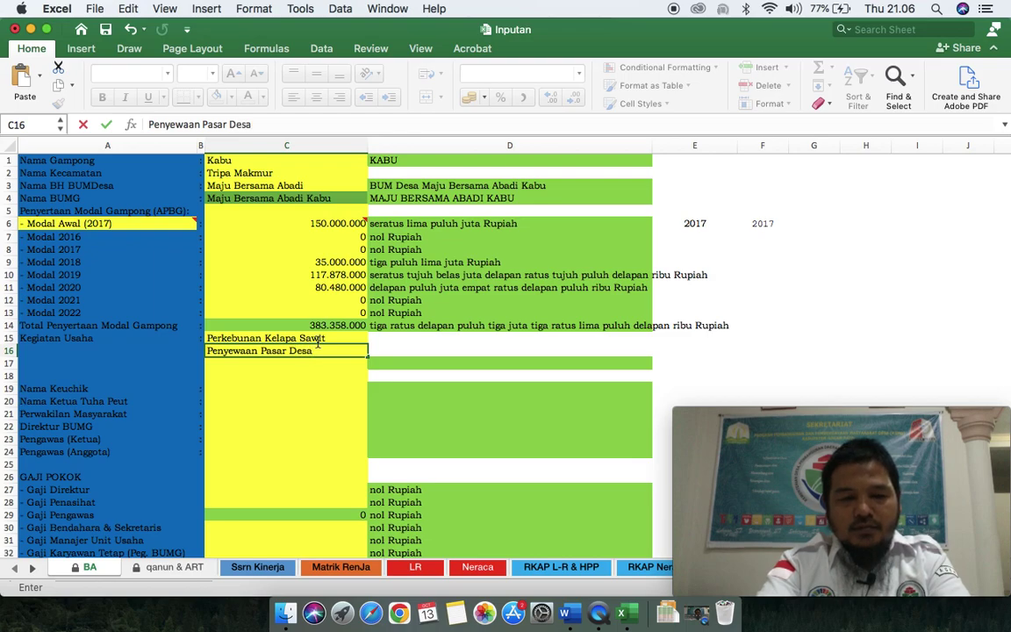
pyautogui.press('Return')
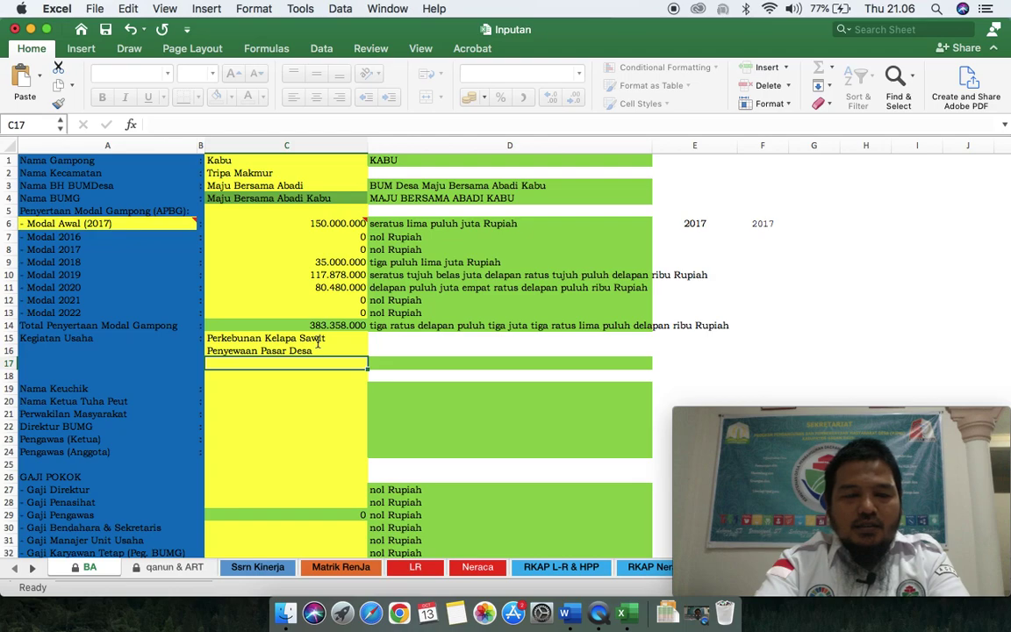
pyautogui.write('Peternakan')
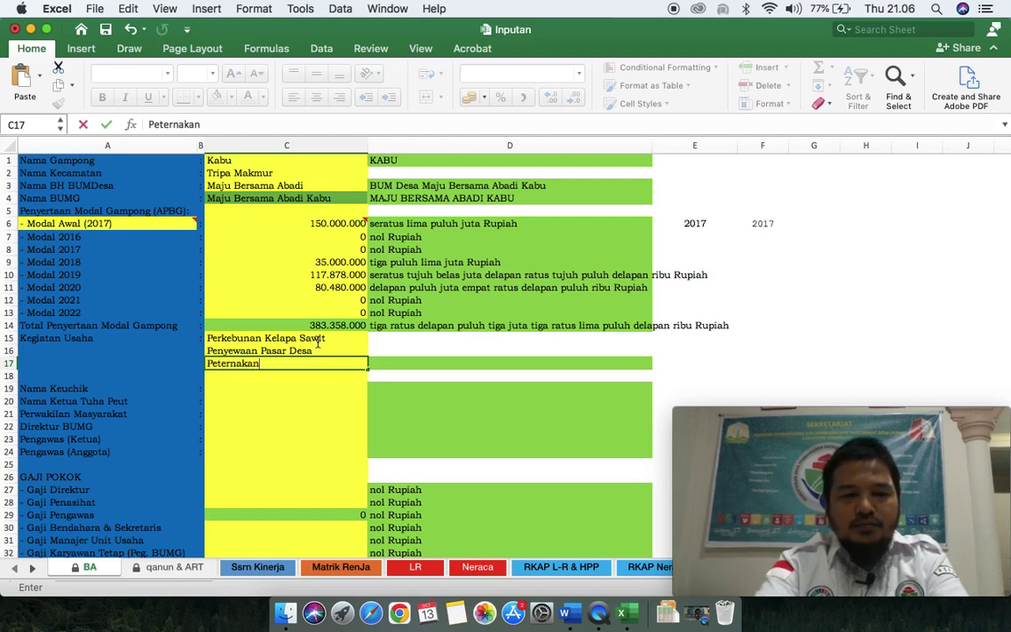
pyautogui.press('Return')
pyautogui.press('Return')
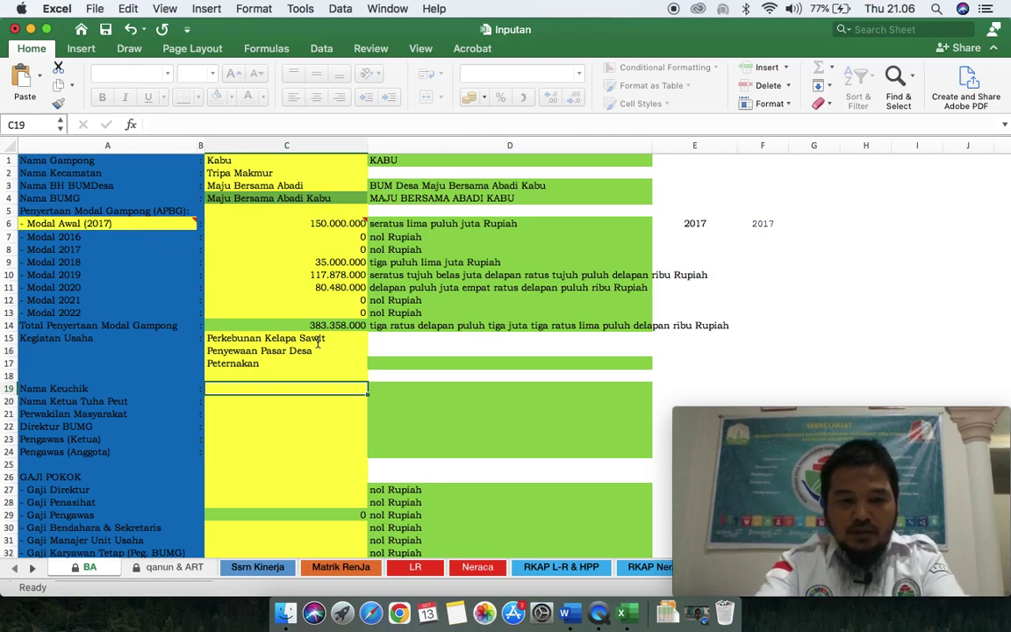
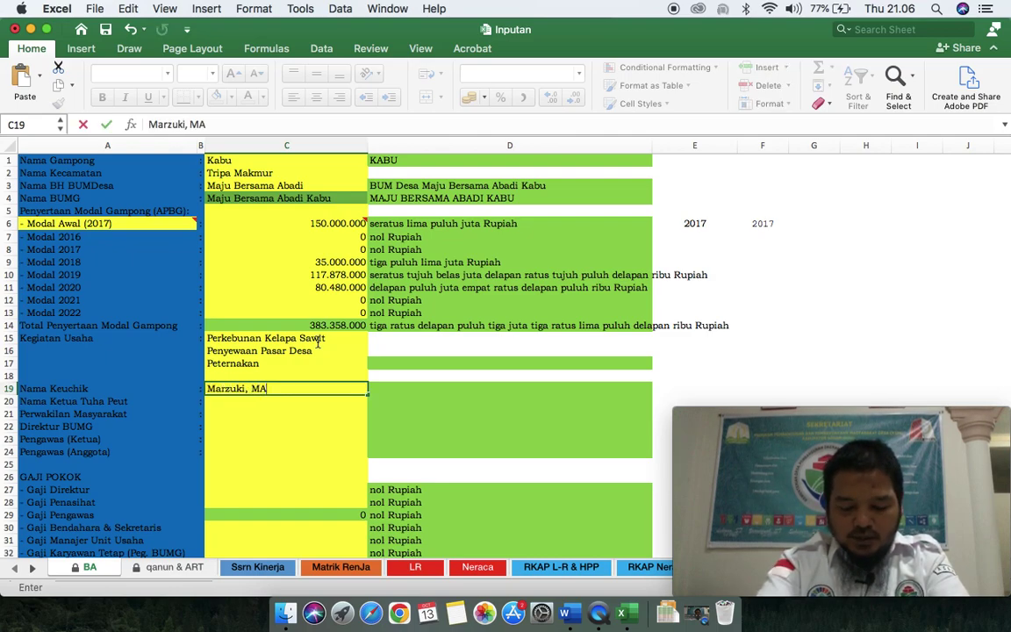
# Step: Enter the village head, Tuha Peut chair and community representative names in C19–C21
pyautogui.press('Return')
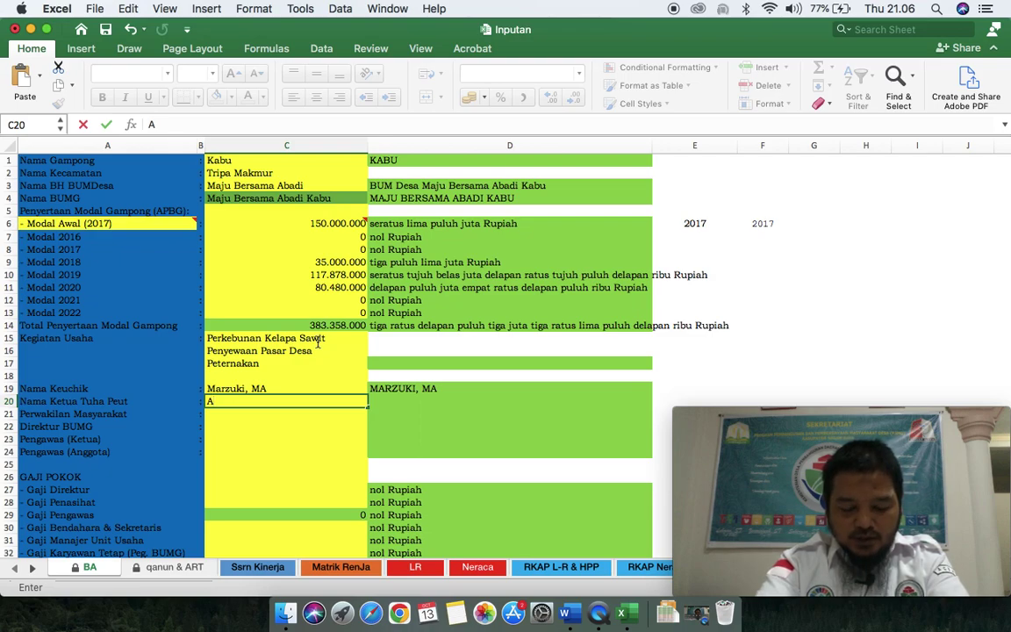
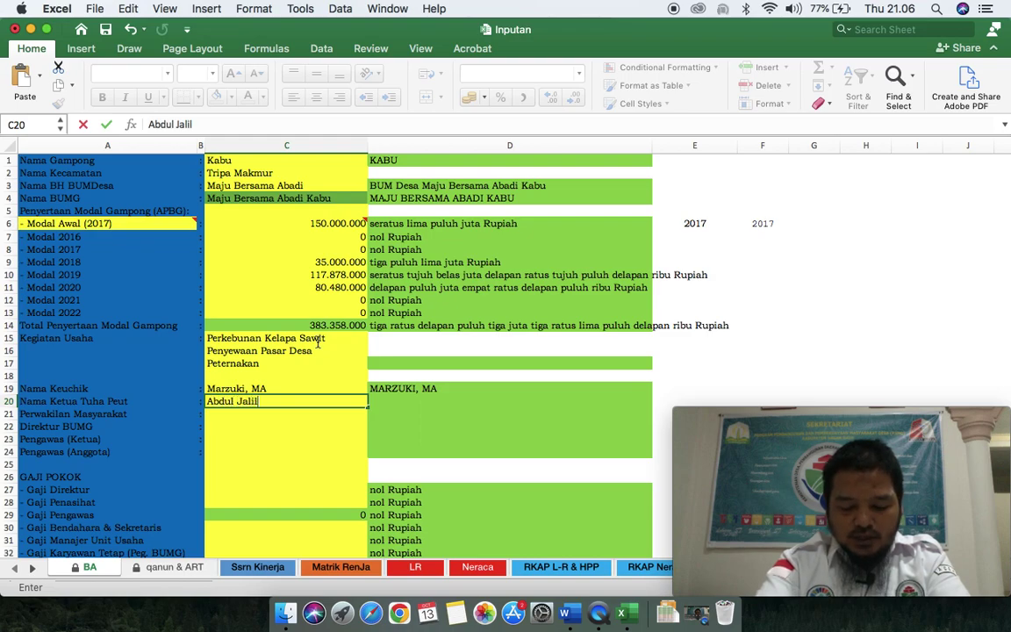
pyautogui.press('Return')
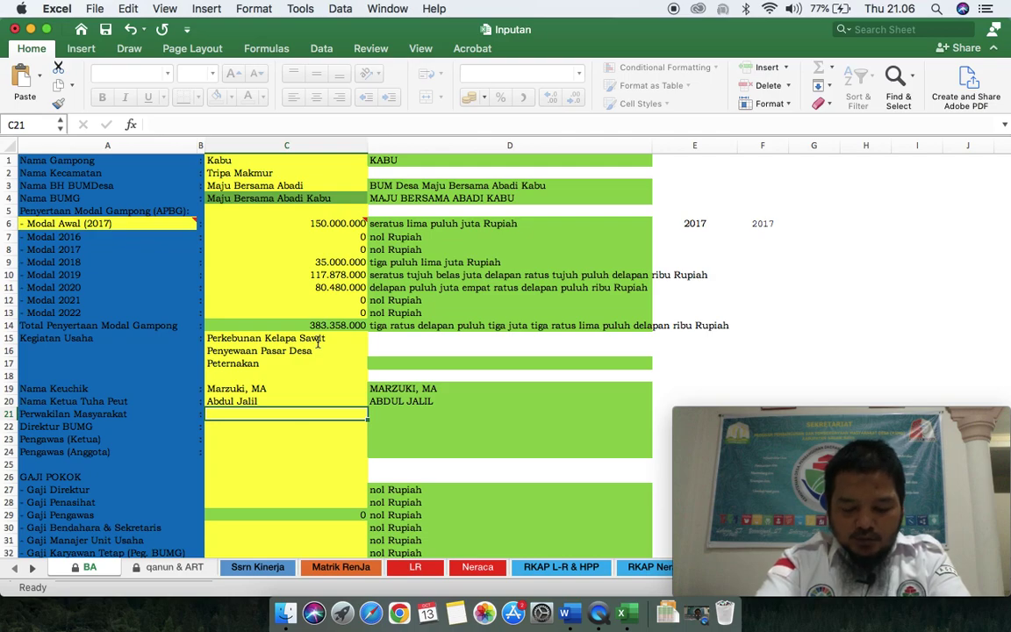
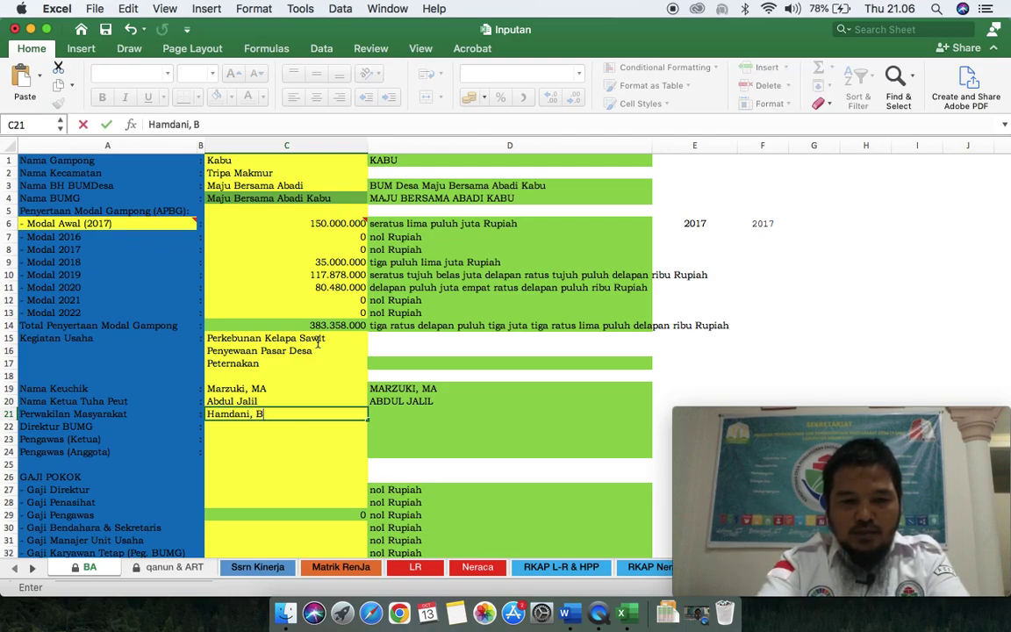
pyautogui.press('BackSpace')
pyautogui.press('Return')
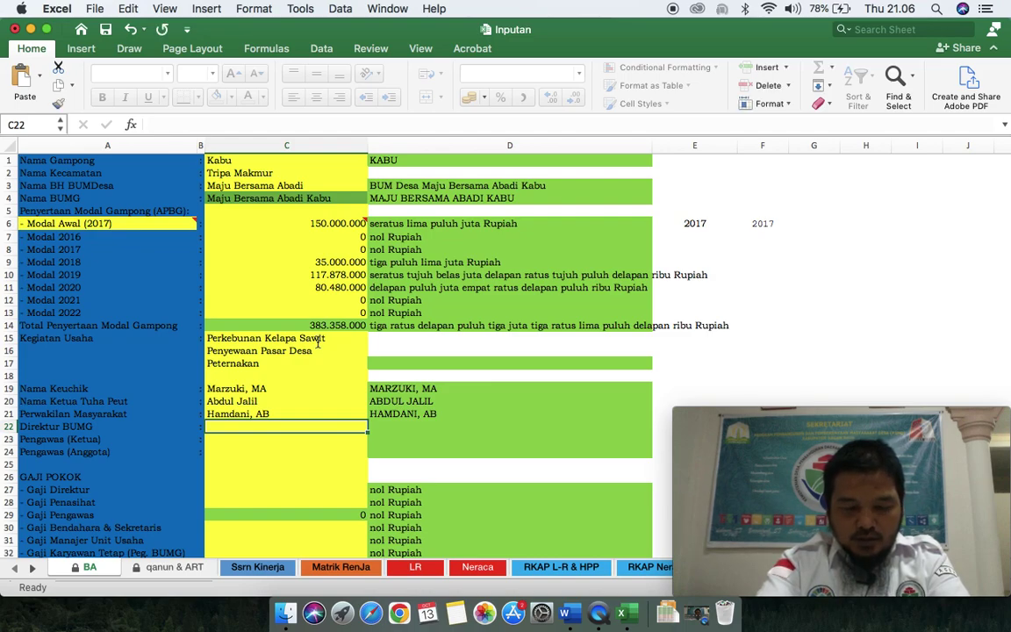
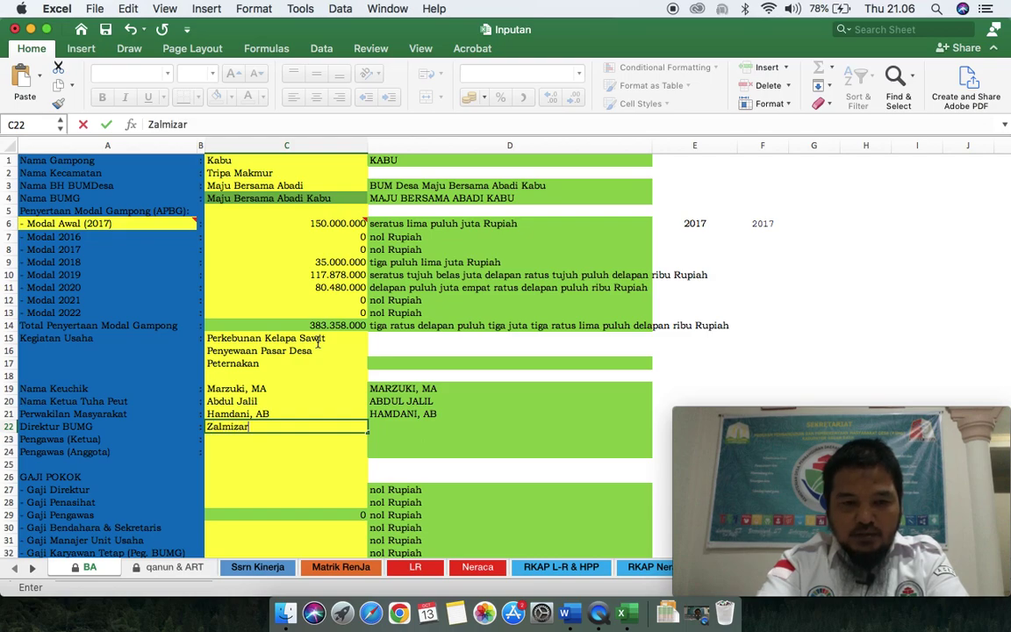
# Step: Enter the BUMG director, supervisor chair and supervisor member names in C22–C24
pyautogui.press('Return')
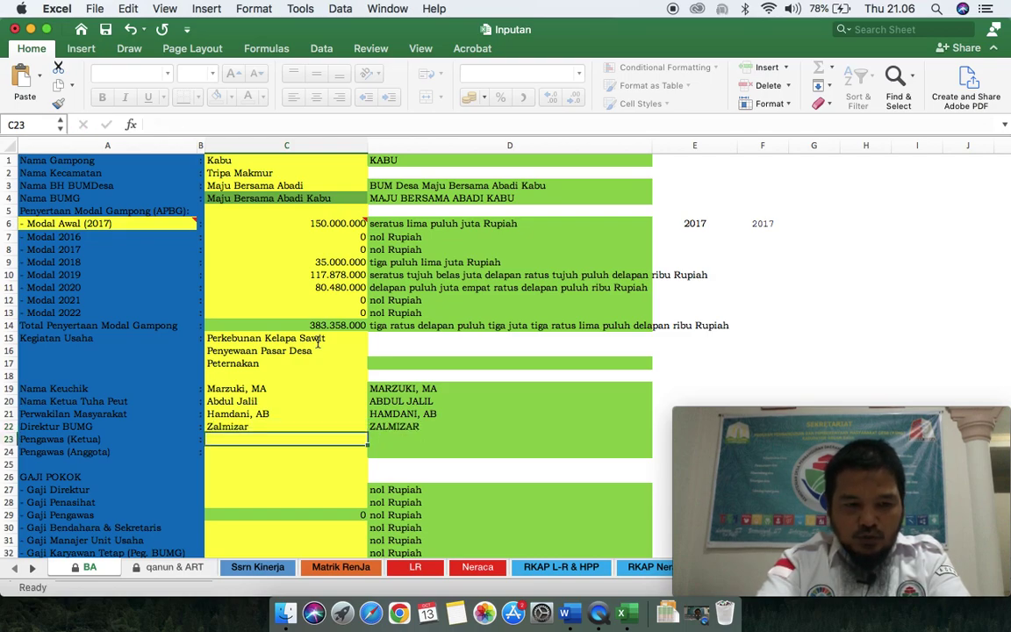
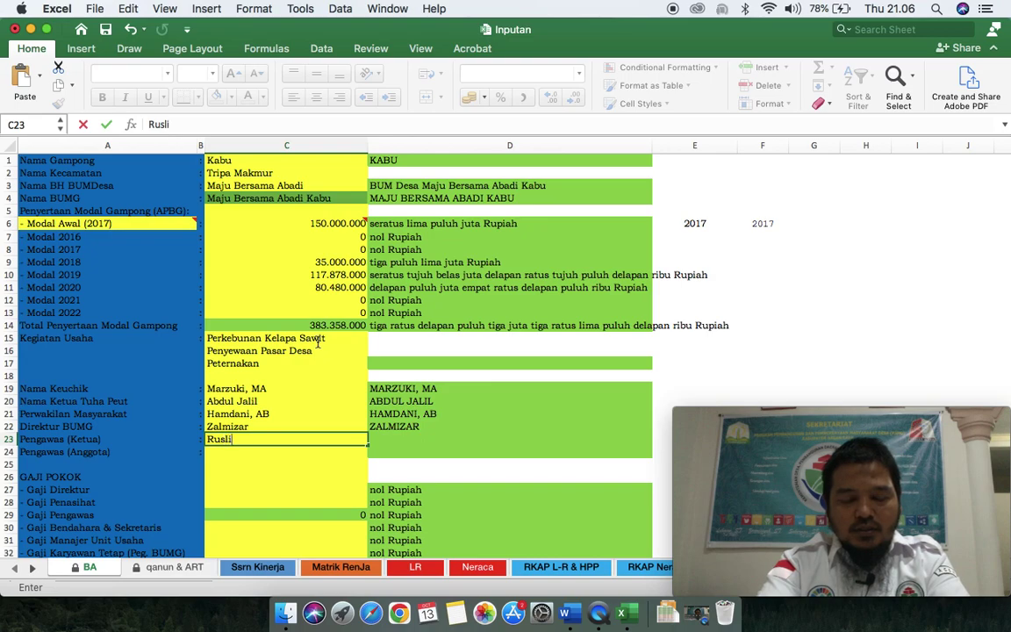
pyautogui.press('Return')
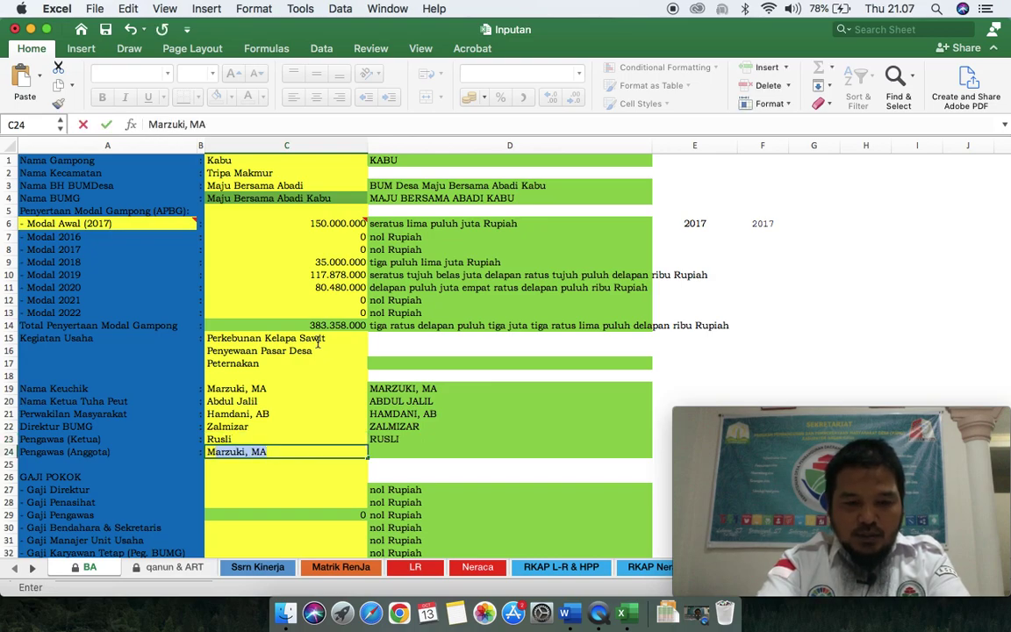
pyautogui.press('Return')
pyautogui.press('Return')
pyautogui.press('Return')
pyautogui.press('Return')
pyautogui.press('Up')
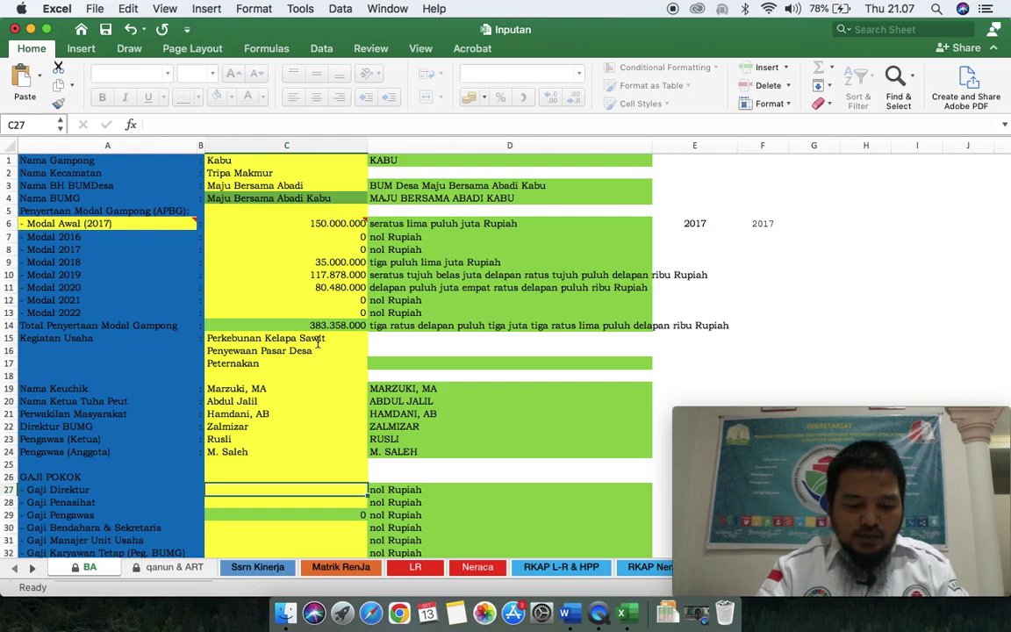
# Step: Enter salaries: director 700.000, advisor 600.000, treasurer-secretary 650.000, unit manager 600.000, staff 550.000
pyautogui.write('700000')
pyautogui.press('Return')
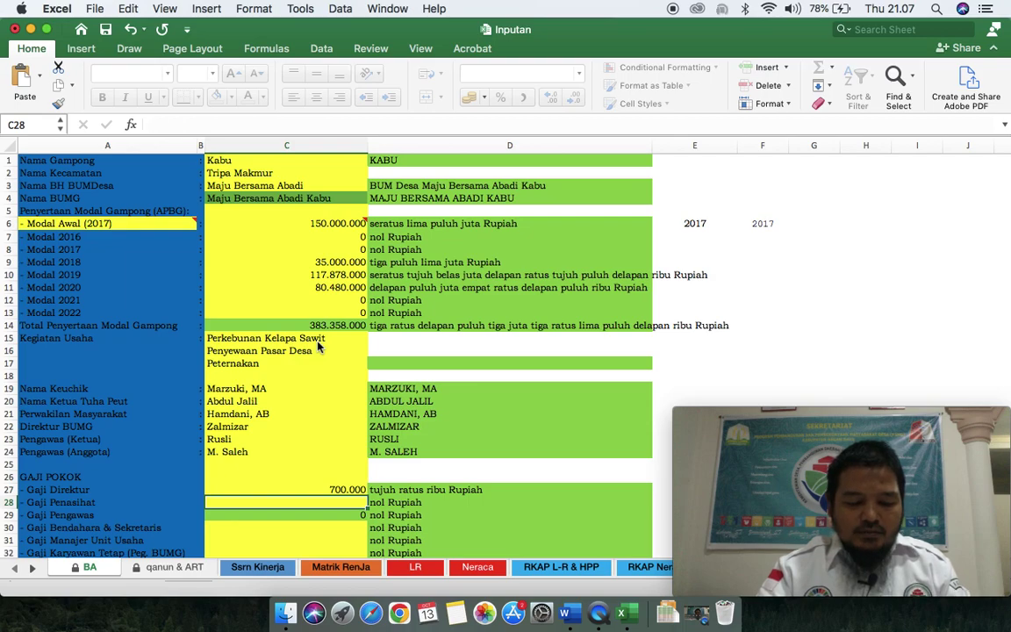
pyautogui.write('600')
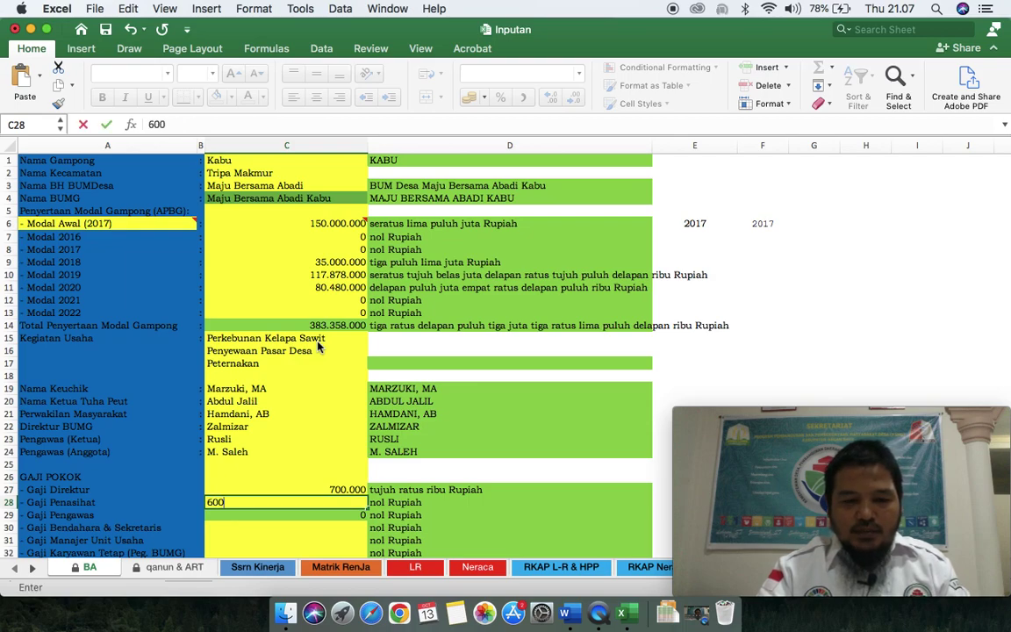
pyautogui.write('.000')
pyautogui.press('Return')
pyautogui.press('Return')
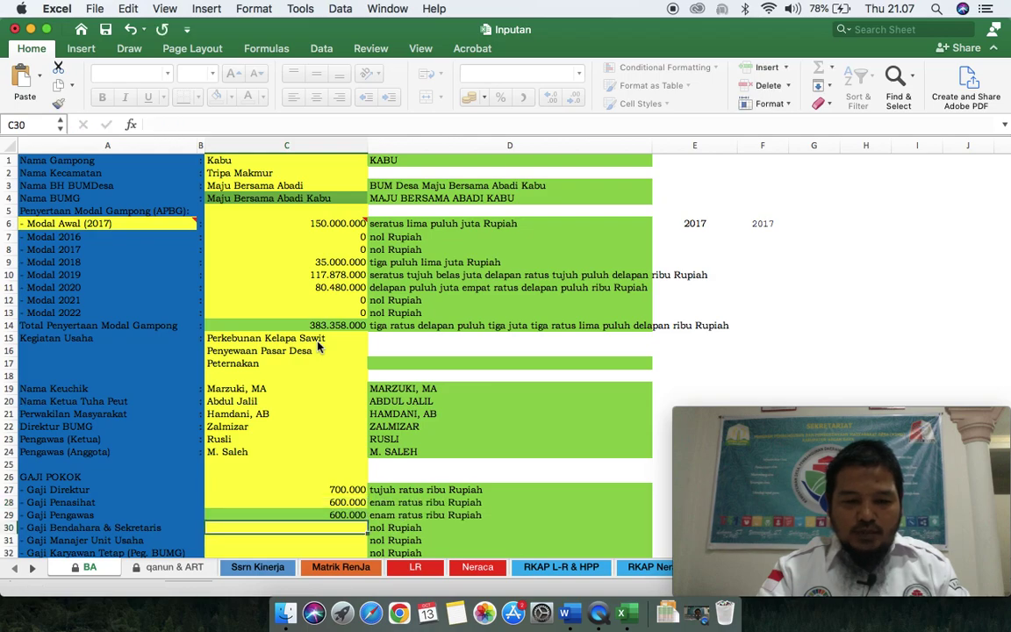
pyautogui.write('650000000')
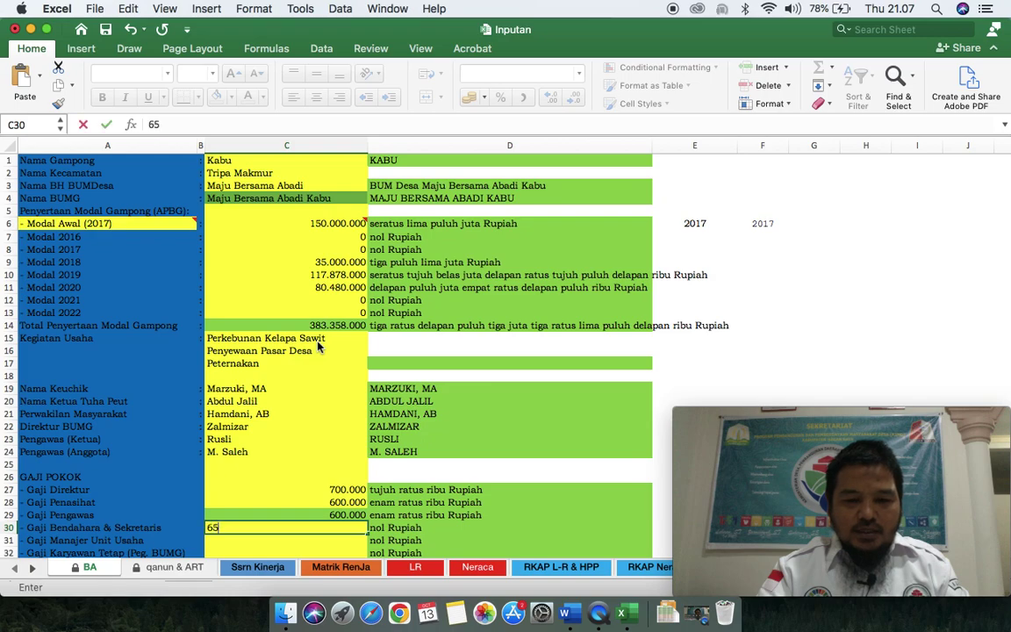
pyautogui.press('BackSpace')
pyautogui.press('BackSpace')
pyautogui.press('BackSpace')
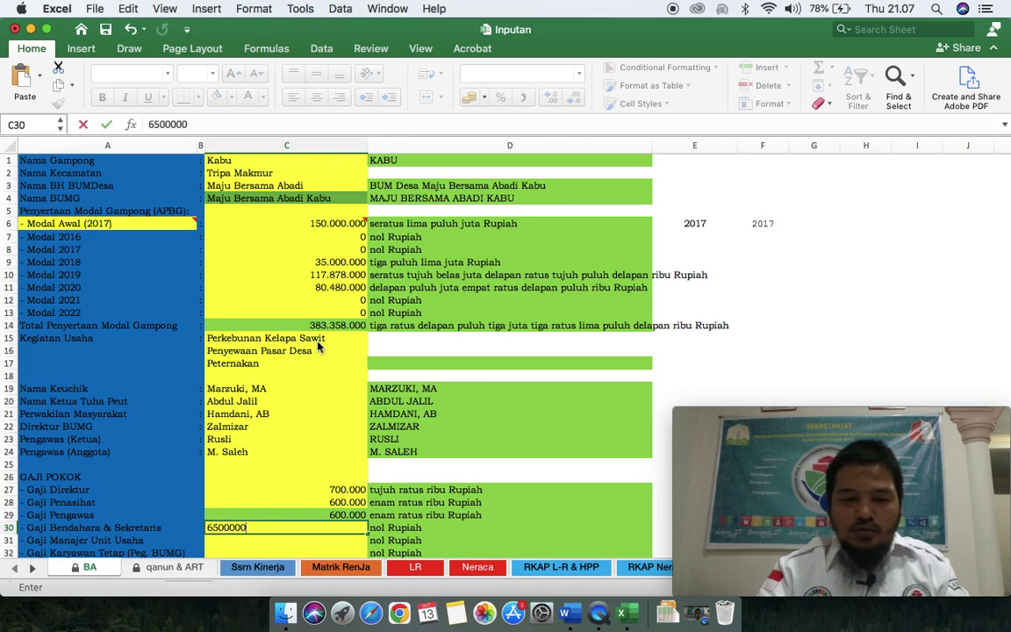
pyautogui.press('Return')
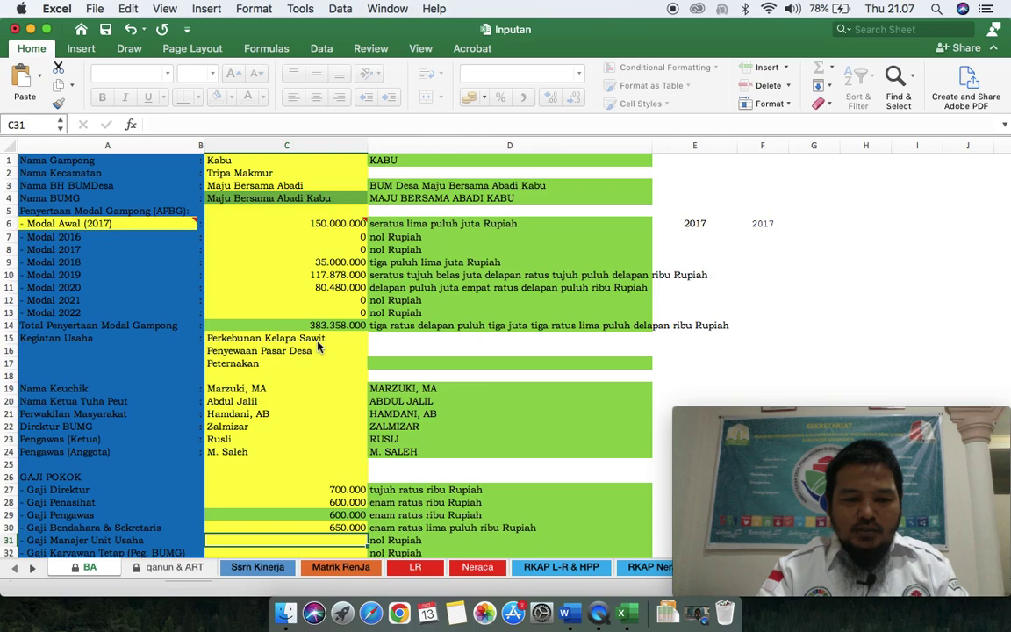
pyautogui.write('600000')
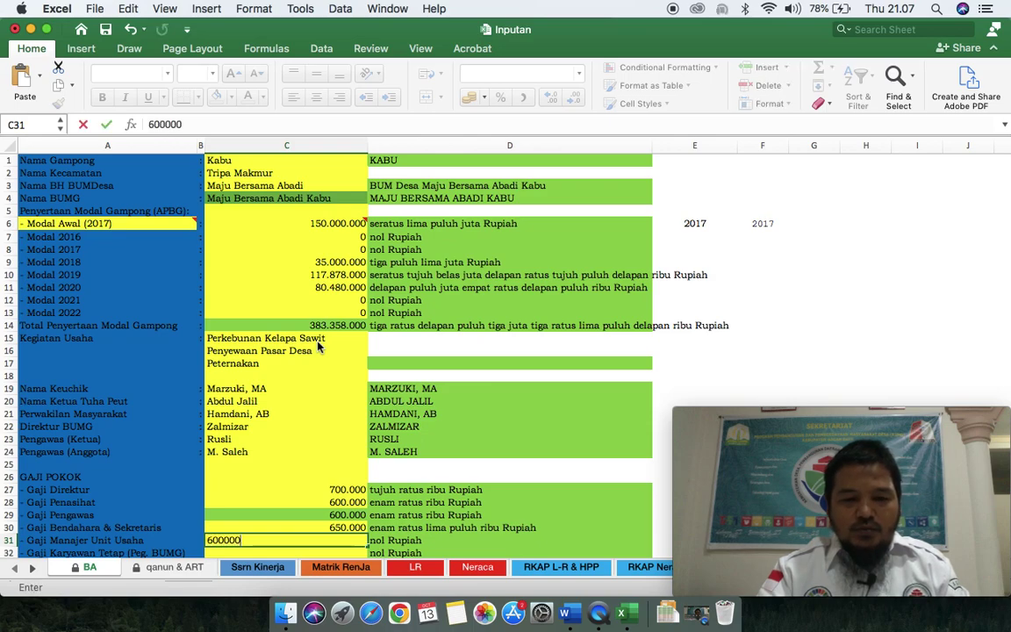
pyautogui.press('Return')
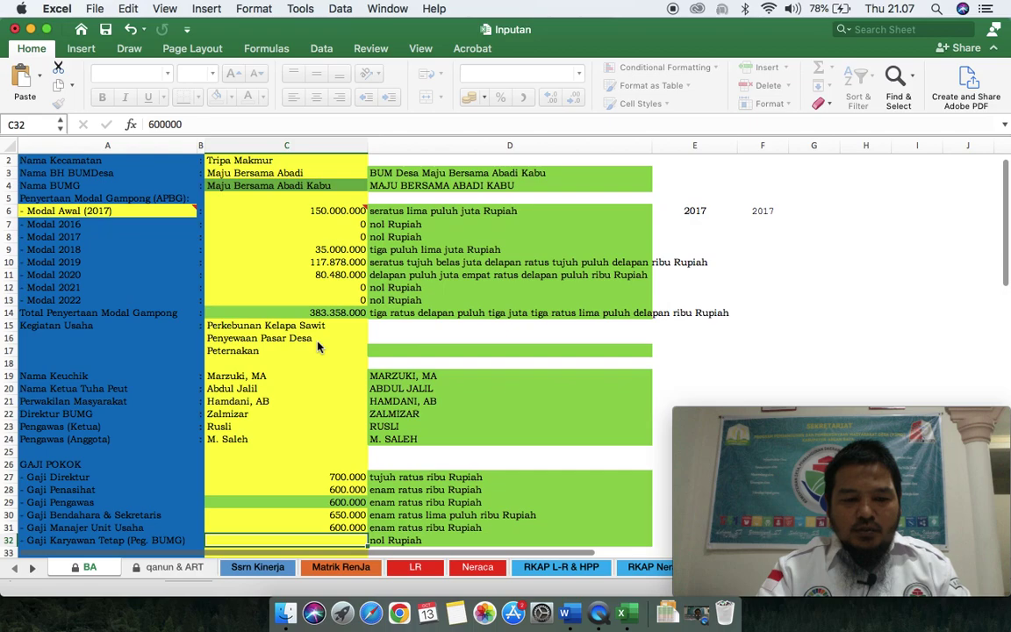
pyautogui.write('550000')
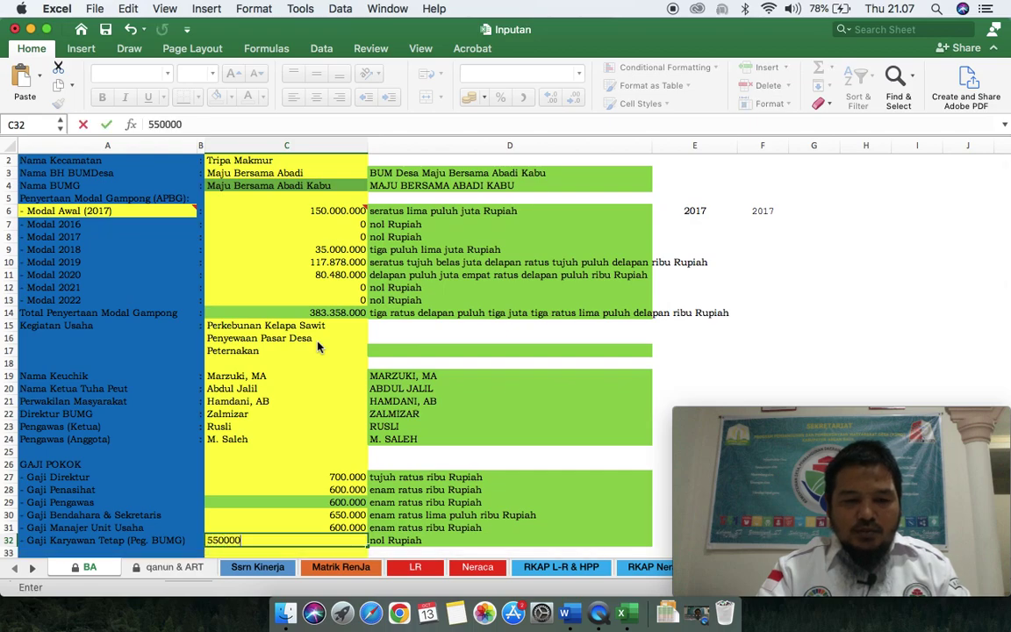
pyautogui.press('Return')
# Step: Set the PAG profit share in C35 to 40, leaving 60 percent as retained earnings
pyautogui.press('Down')
pyautogui.press('Down')
pyautogui.press('Down')
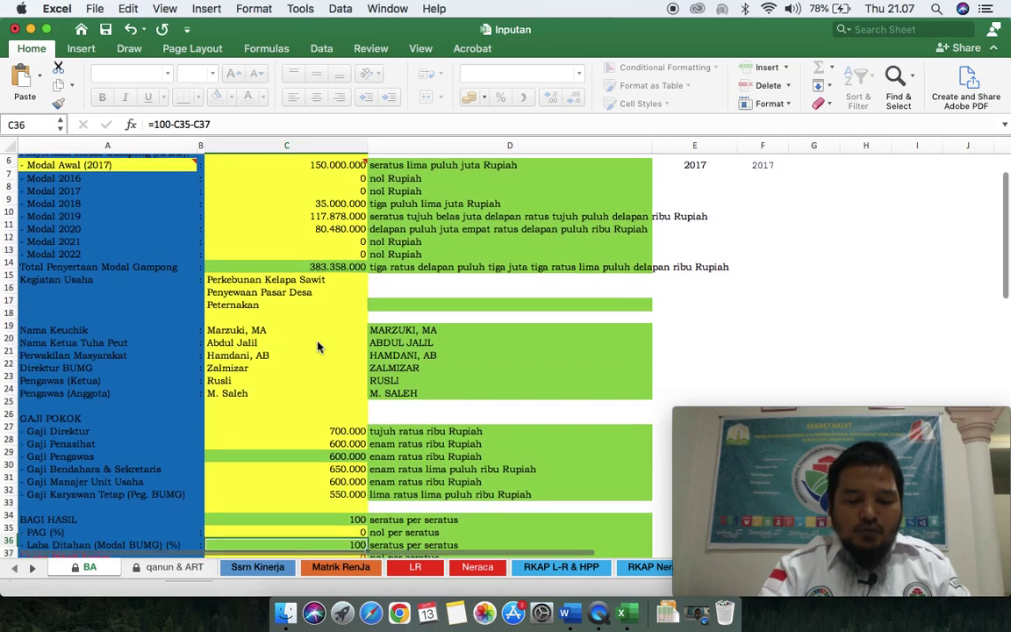
pyautogui.press('Down')
pyautogui.press('Down')
pyautogui.press('Up')
pyautogui.press('Up')
pyautogui.press('Up')
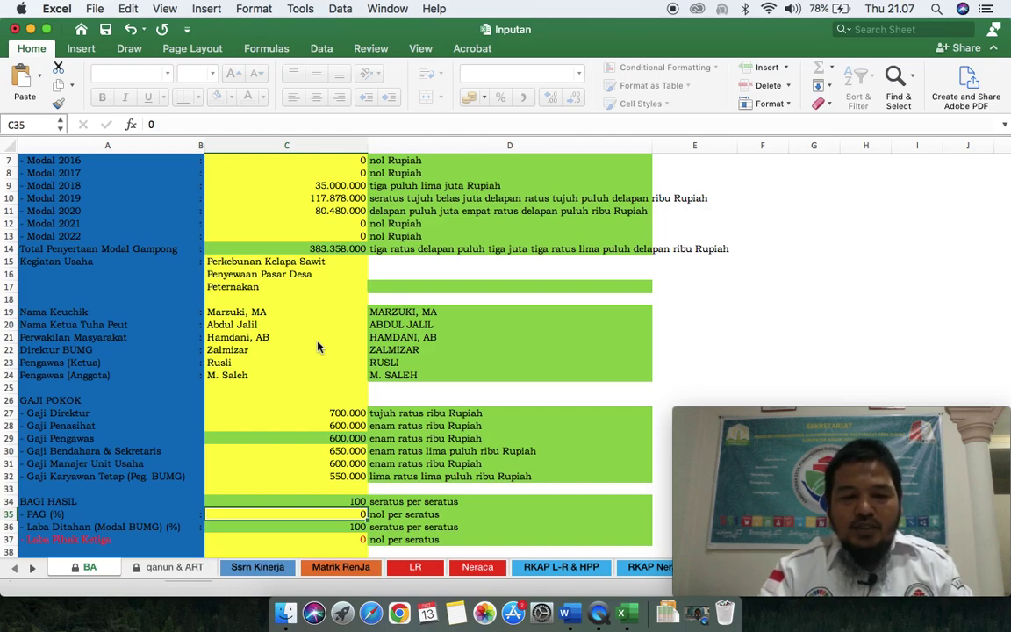
pyautogui.write('40')
pyautogui.press('Return')
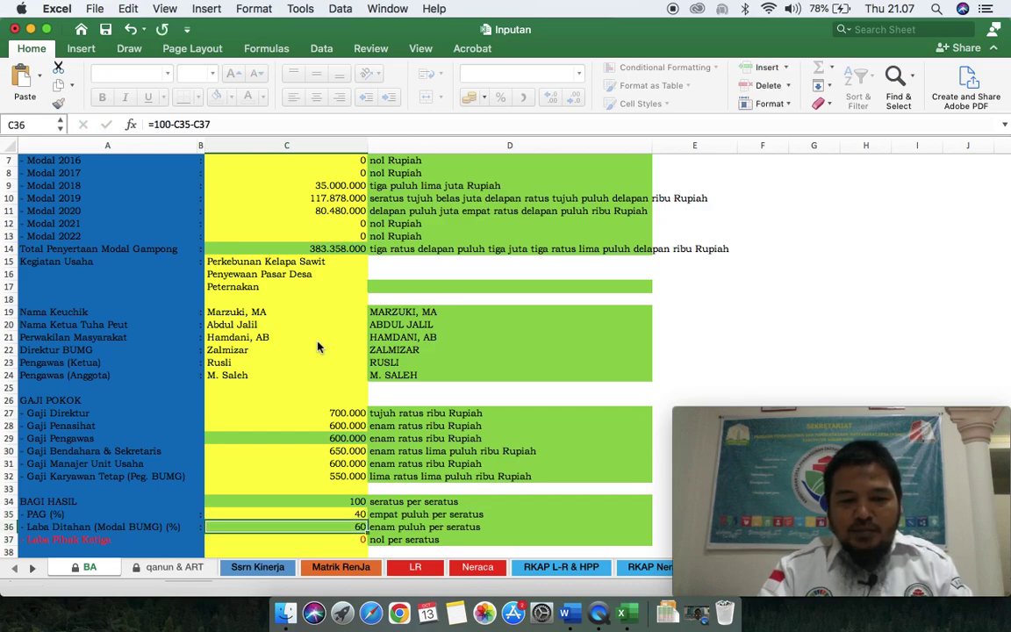
pyautogui.press('Down')
pyautogui.press('Down')
pyautogui.press('Down')
pyautogui.press('Down')
pyautogui.press('Down')
pyautogui.press('Down')
pyautogui.press('Down')
pyautogui.press('Down')
pyautogui.press('Down')
pyautogui.press('Down')
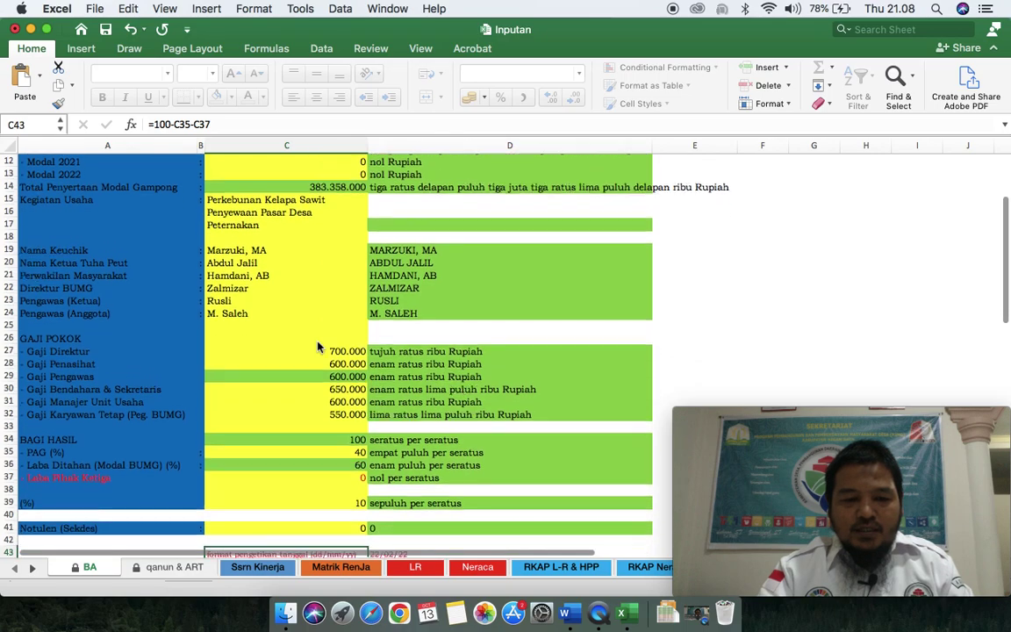
pyautogui.press('Up')
pyautogui.press('Up')
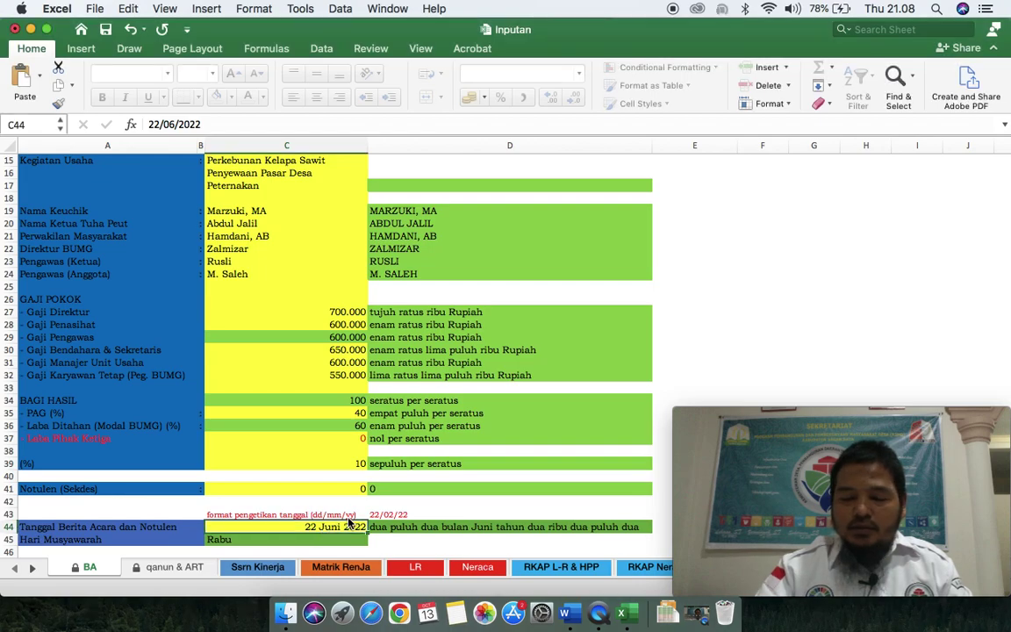
# Step: Enter 14-10-22 as the meeting date in C44, making the meeting day Jumat
pyautogui.write('14-')
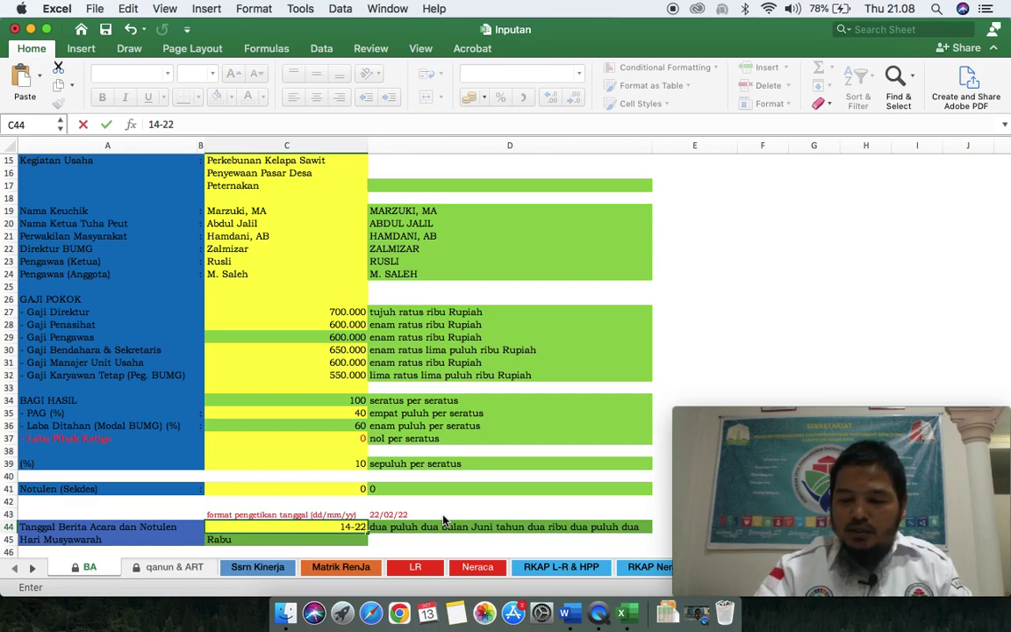
pyautogui.write('10-')
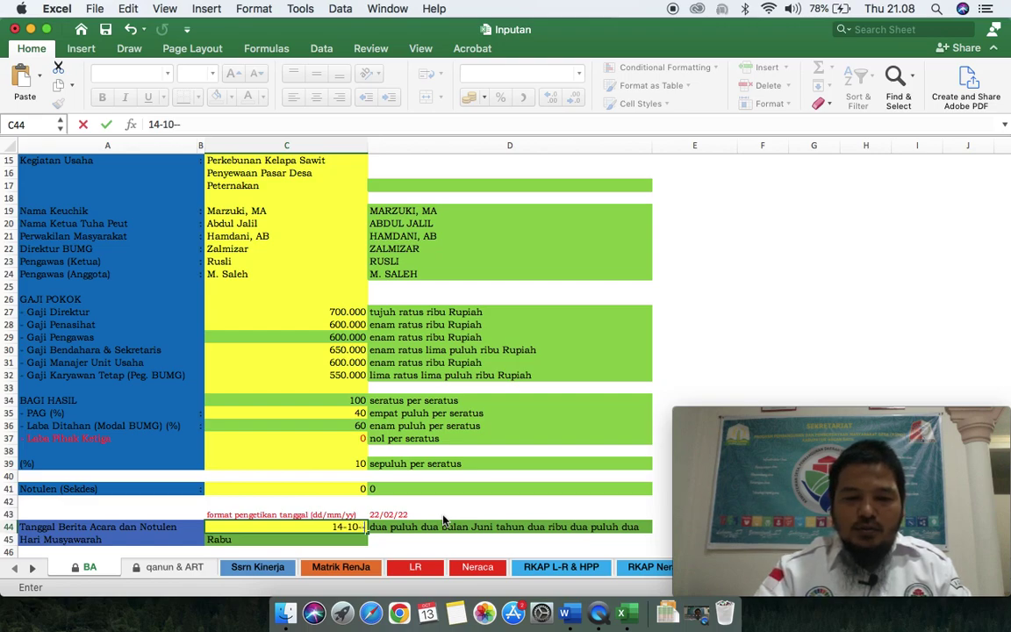
pyautogui.write('22')
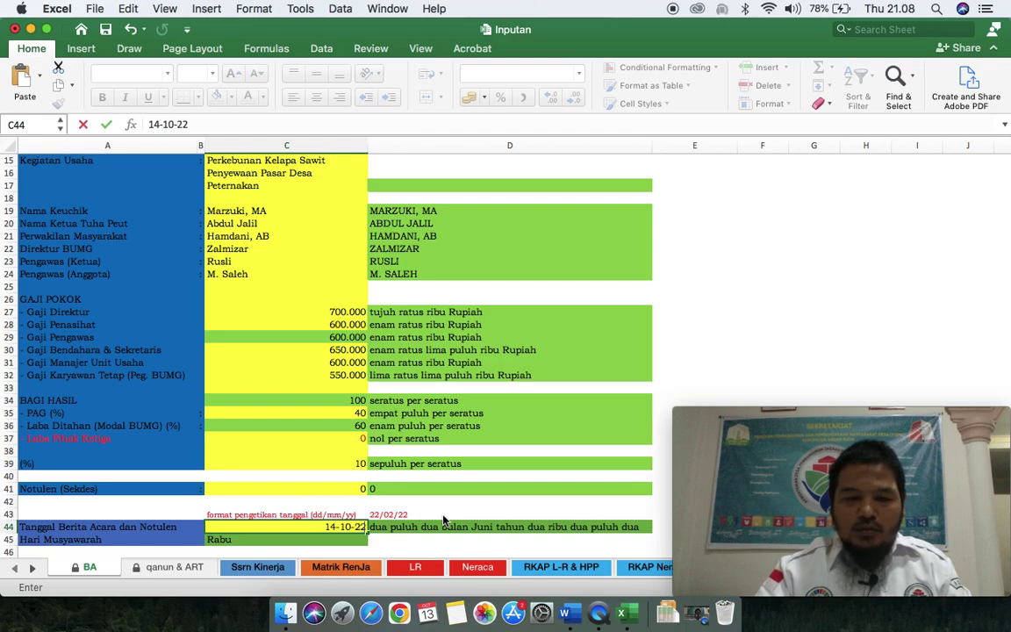
pyautogui.press('Return')
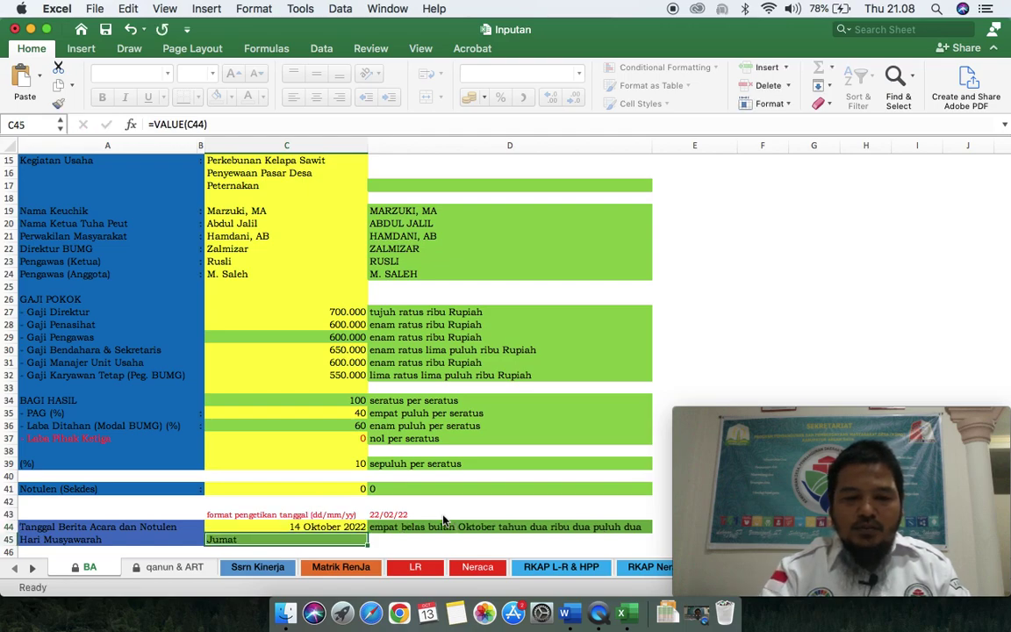
pyautogui.press('Up')
pyautogui.press('Down')
pyautogui.press('Down')
pyautogui.press('Down')
pyautogui.press('Down')
pyautogui.press('Down')
pyautogui.press('Down')
pyautogui.press('Down')
pyautogui.press('Down')
pyautogui.press('Down')
pyautogui.press('Down')
pyautogui.press('Down')
pyautogui.press('Down')
pyautogui.press('Down')
pyautogui.press('Down')
pyautogui.press('Down')
pyautogui.press('Down')
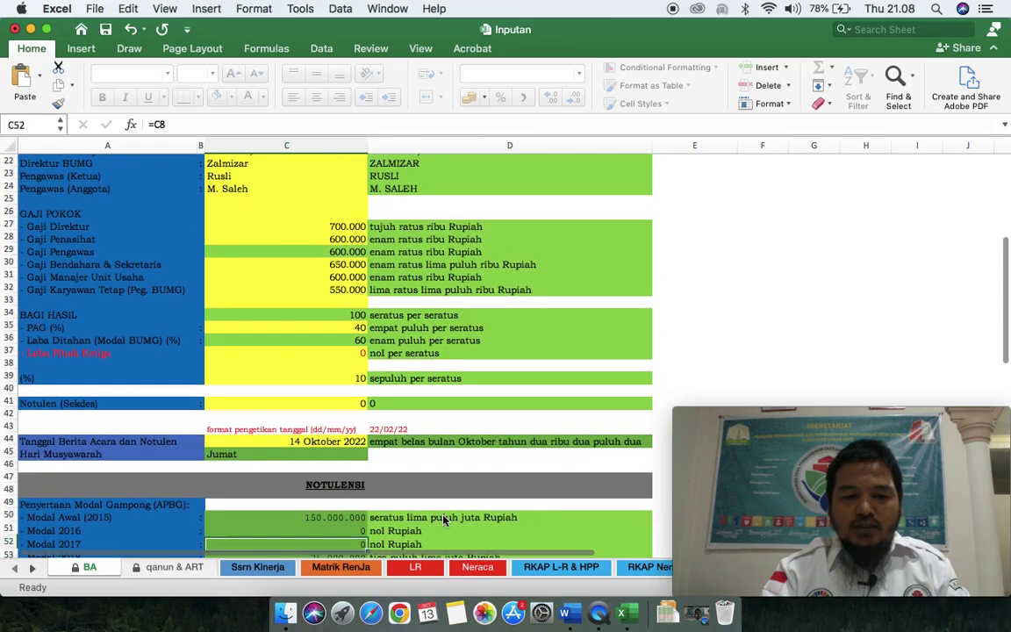
pyautogui.press('Down')
pyautogui.press('Down')
pyautogui.press('Down')
pyautogui.press('Down')
pyautogui.press('Down')
pyautogui.press('Down')
pyautogui.press('Down')
pyautogui.press('Down')
pyautogui.press('Down')
pyautogui.press('Down')
pyautogui.press('Down')
pyautogui.press('Down')
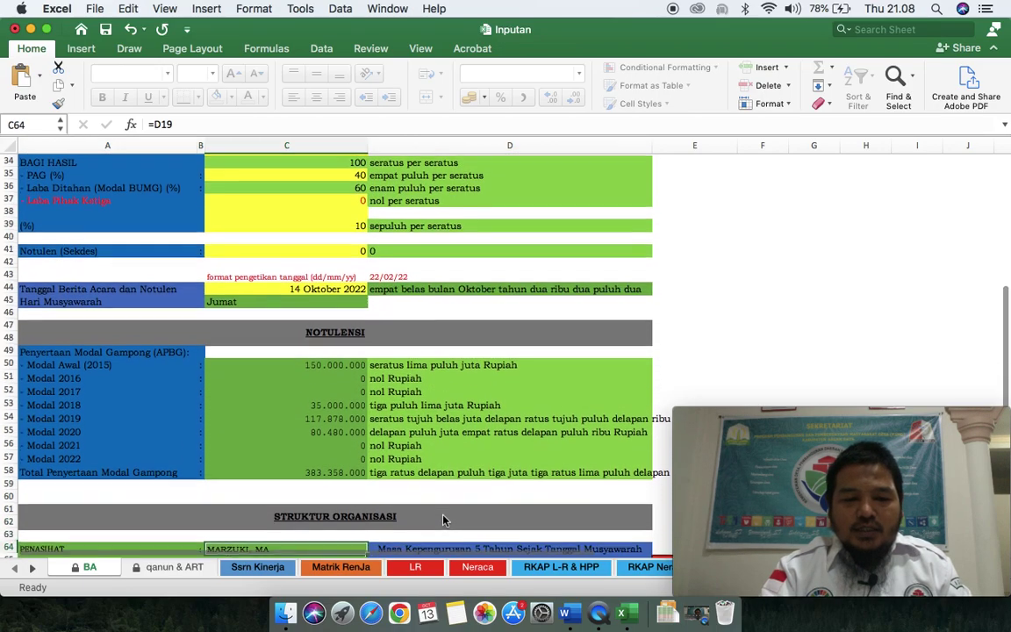
# Step: Enter the treasurer's name in C68 and the secretary's name in C69
pyautogui.press('Up')
pyautogui.press('Up')
pyautogui.press('Up')
pyautogui.press('Up')
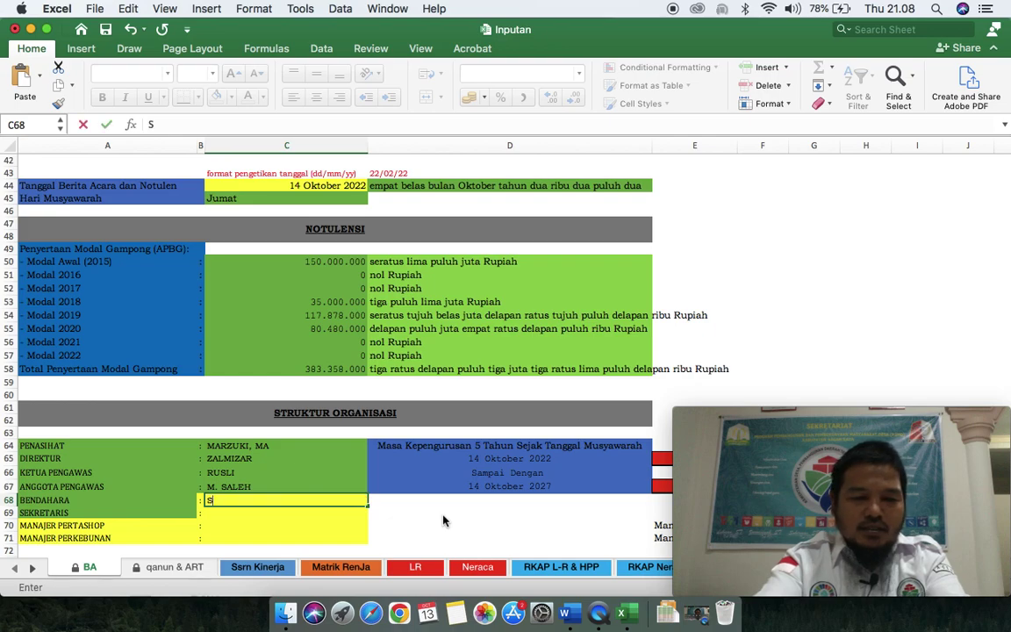
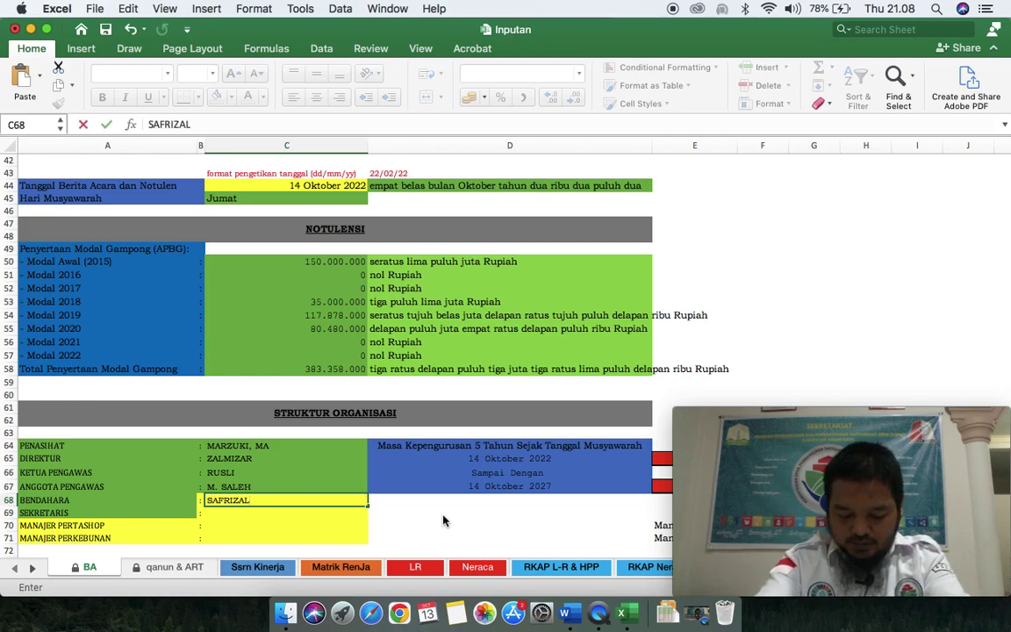
pyautogui.press('Return')
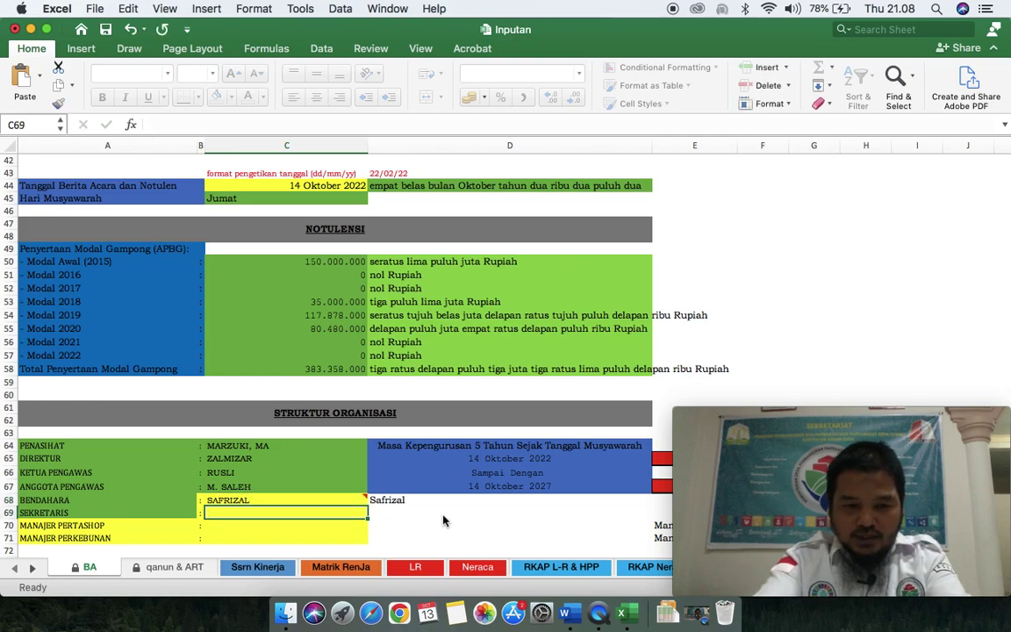
pyautogui.press('Return')
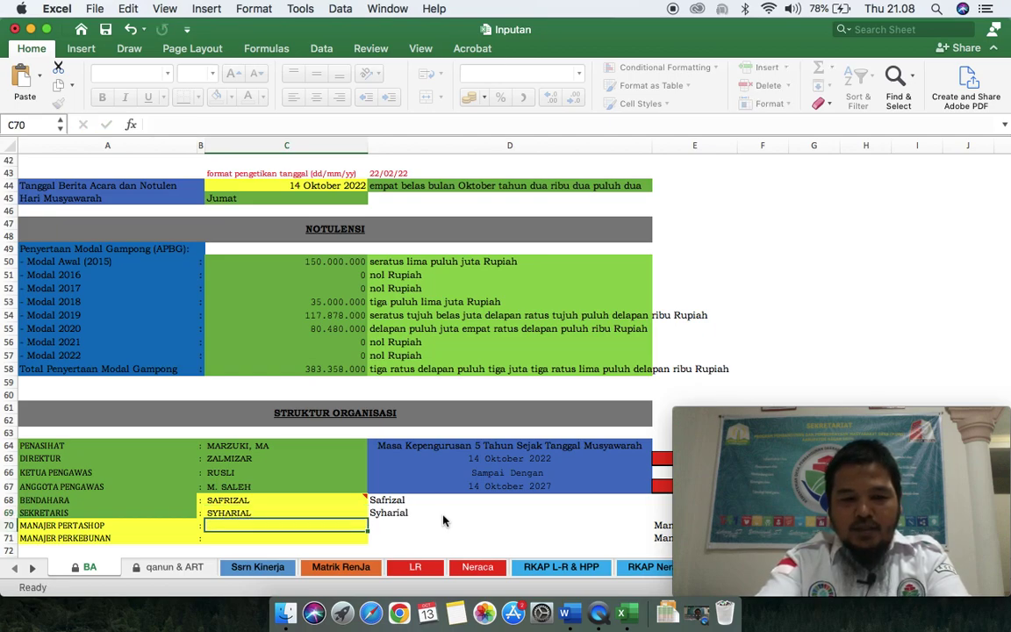
pyautogui.press('Left')
pyautogui.press('Left')
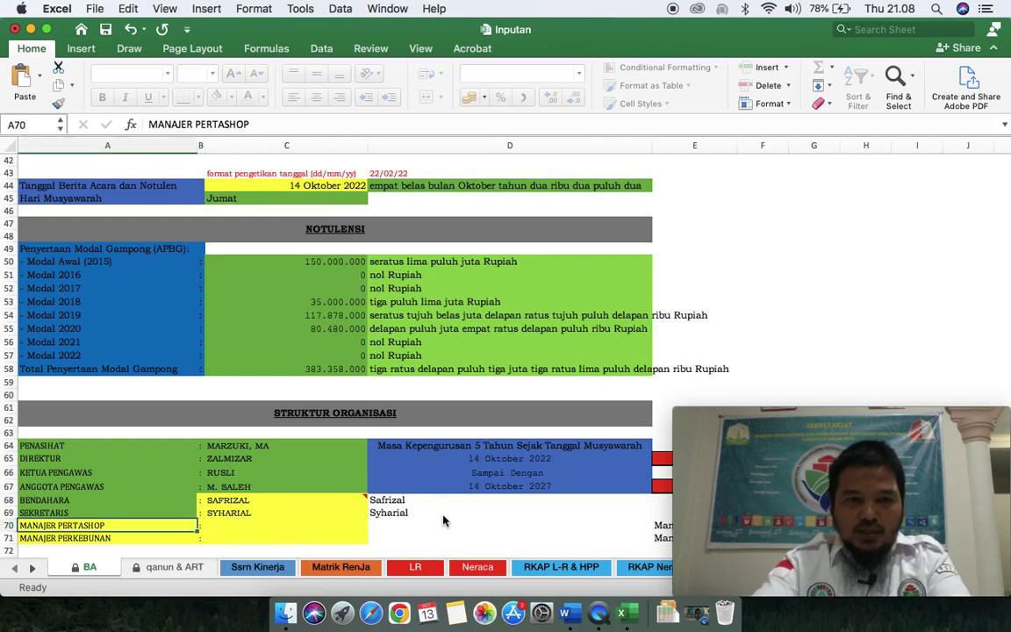
# Step: Relabel row 70 from MANAJER PERTASHOP to MANAJER USAHA KELAPA SAWIT
pyautogui.doubleClick(232, 125)
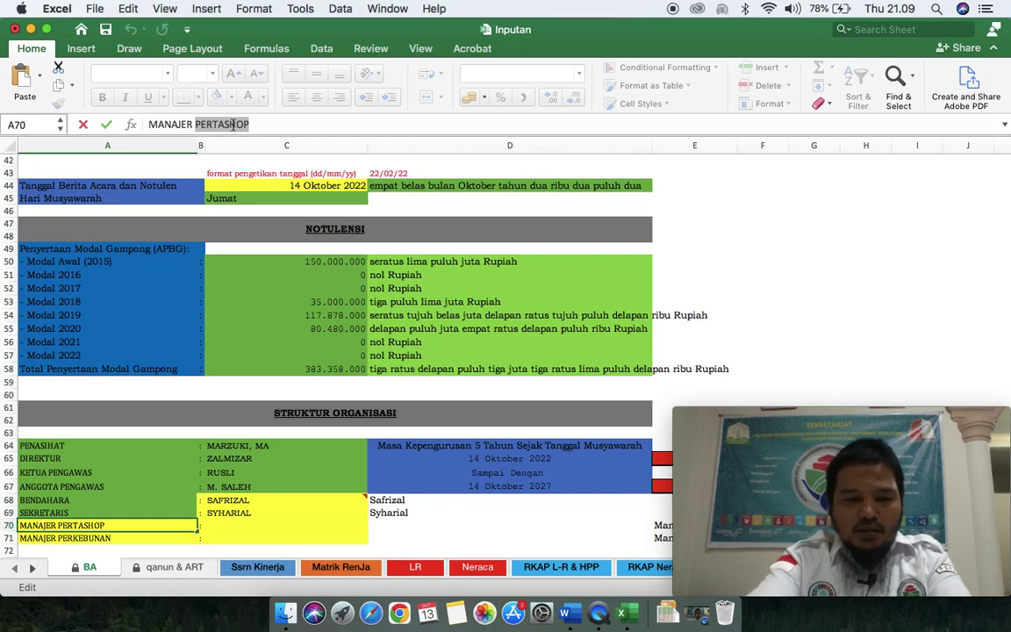
pyautogui.write('KELA')
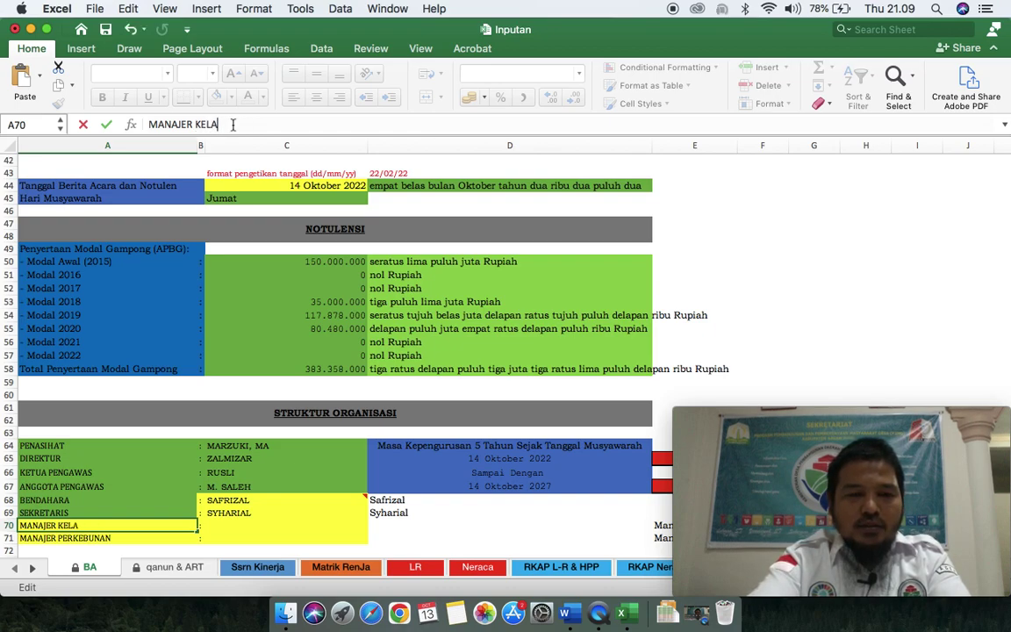
pyautogui.write('PA')
pyautogui.press('BackSpace')
pyautogui.press('BackSpace')
pyautogui.press('BackSpace')
pyautogui.press('BackSpace')
pyautogui.press('BackSpace')
pyautogui.press('BackSpace')
pyautogui.write('USAHA KELAPA SAWIT')
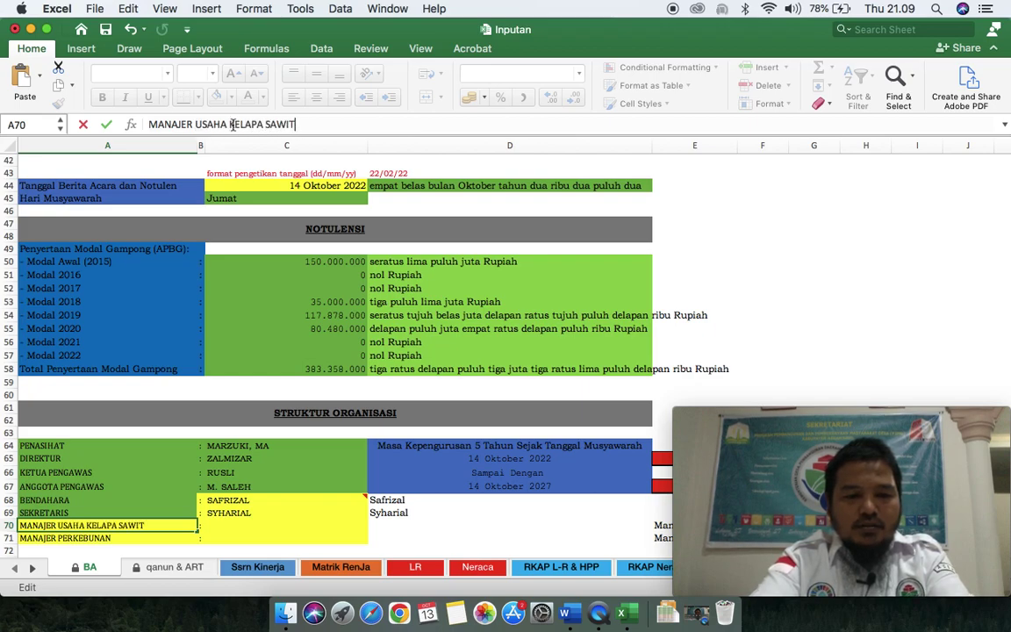
pyautogui.press('Return')
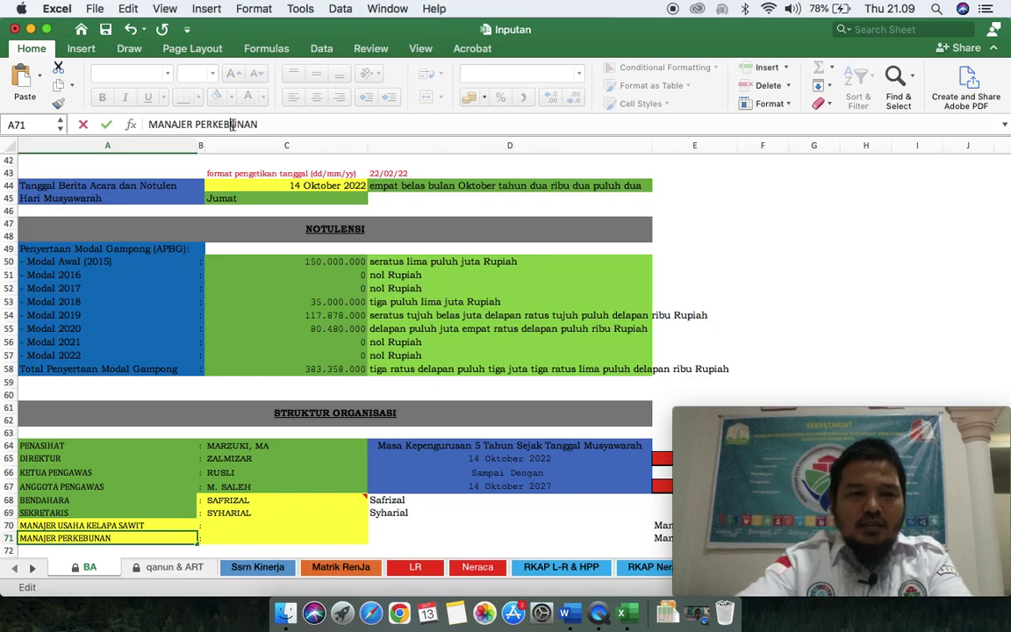
# Step: Start replacing PERKEBUNAN in the row 71 label with USAHA PENYEWAAN
pyautogui.doubleClick(233, 124)
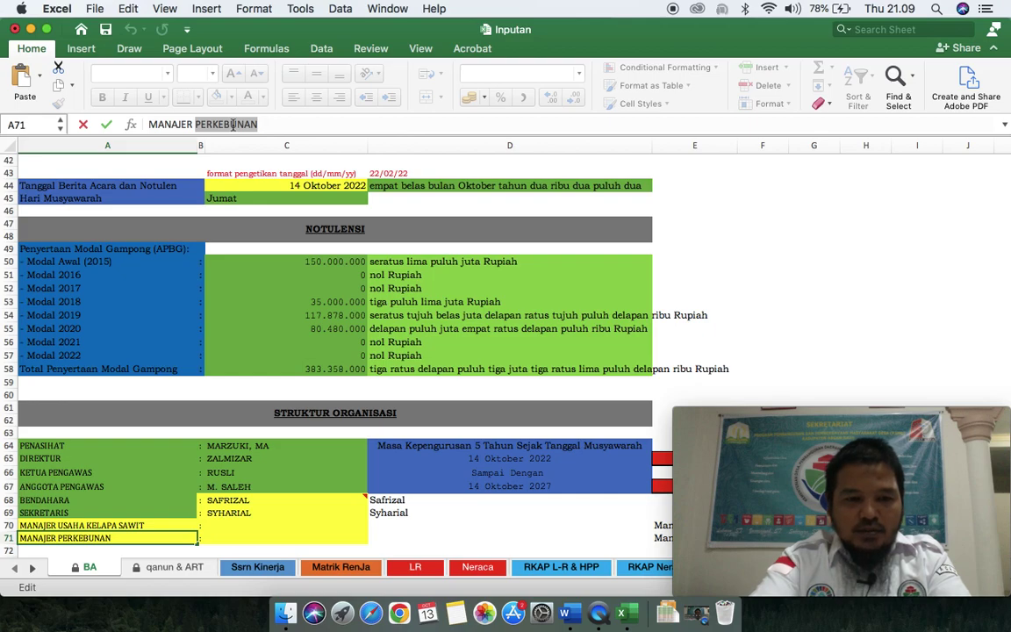
pyautogui.press('BackSpace')
pyautogui.press('BackSpace')
pyautogui.write('USAHA K')
pyautogui.press('BackSpace')
pyautogui.press('BackSpace')
pyautogui.write('PENE')
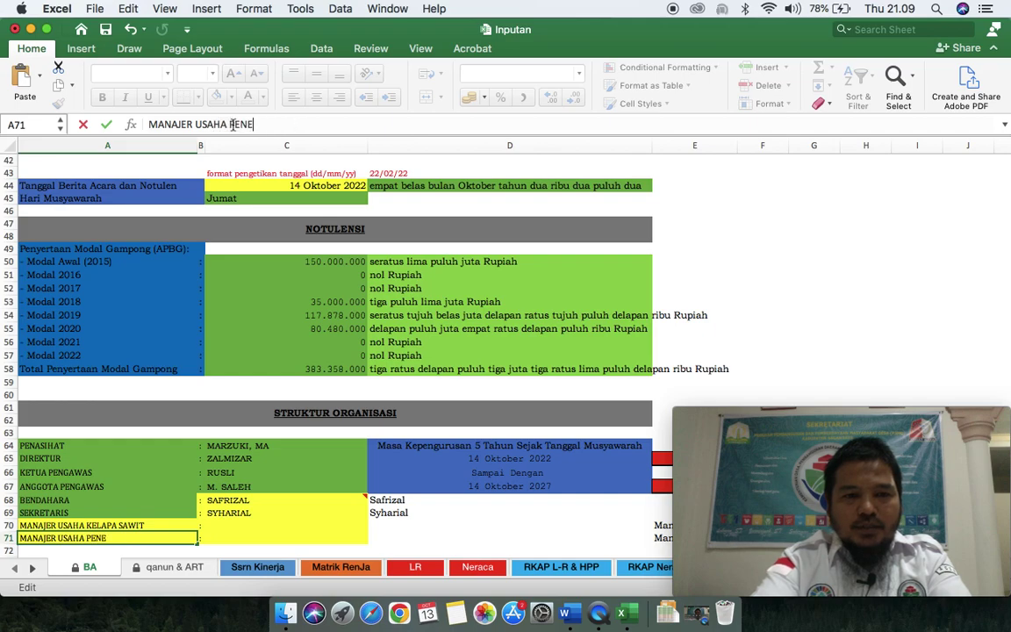
pyautogui.write('WAA')
pyautogui.press('BackSpace')
pyautogui.press('BackSpace')
pyautogui.press('BackSpace')
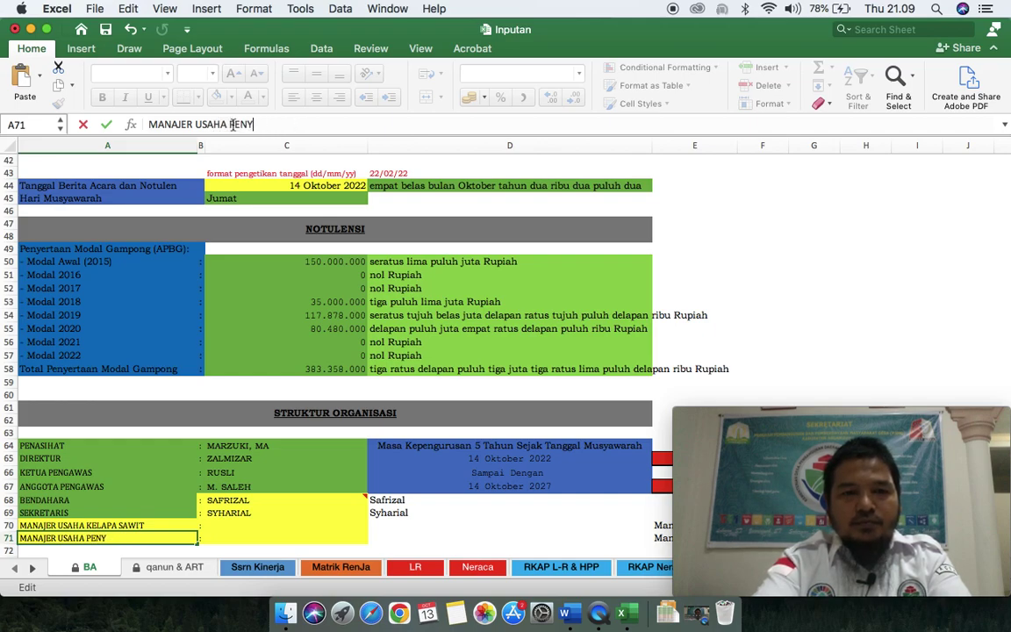
pyautogui.write('EWAAN')
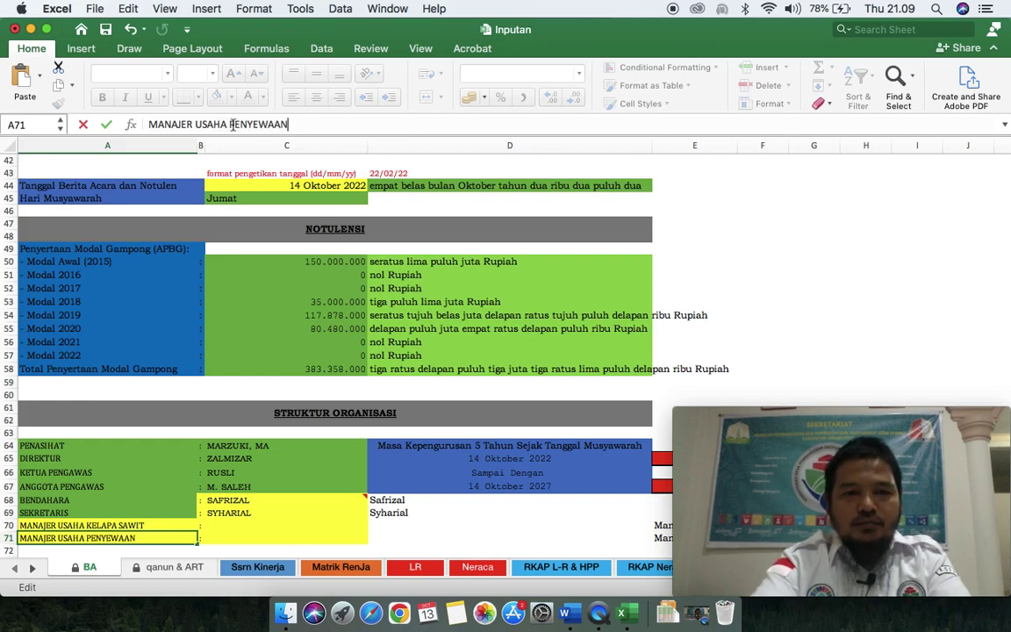
# Step: Finish the row 71 label as MANAJER USAHA PENYEWAAN
pyautogui.press('Return')
pyautogui.press('Up')
pyautogui.press('Up')
pyautogui.press('Right')
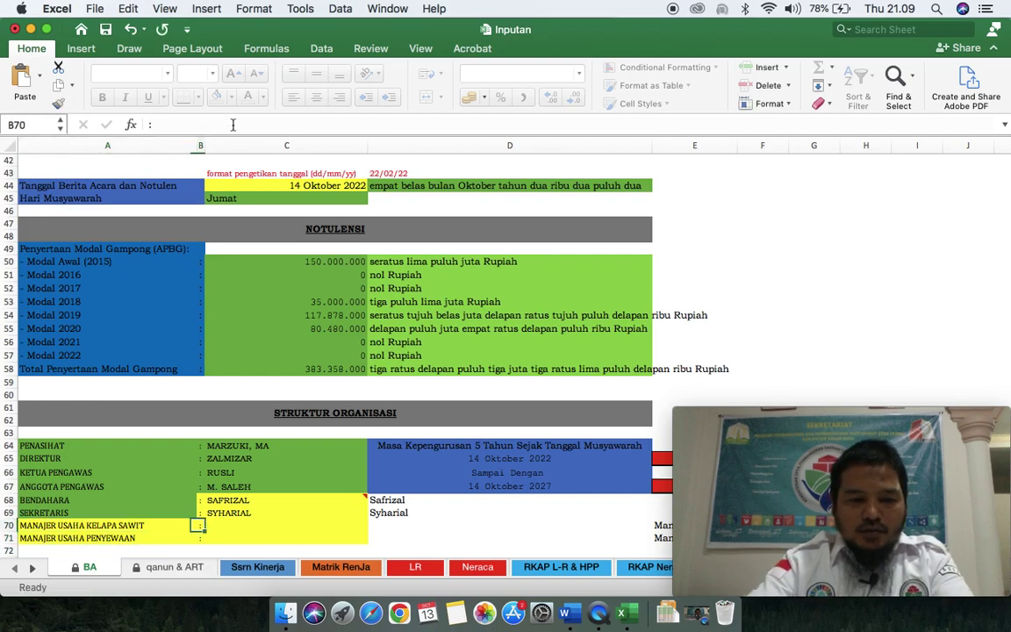
pyautogui.press('Right')
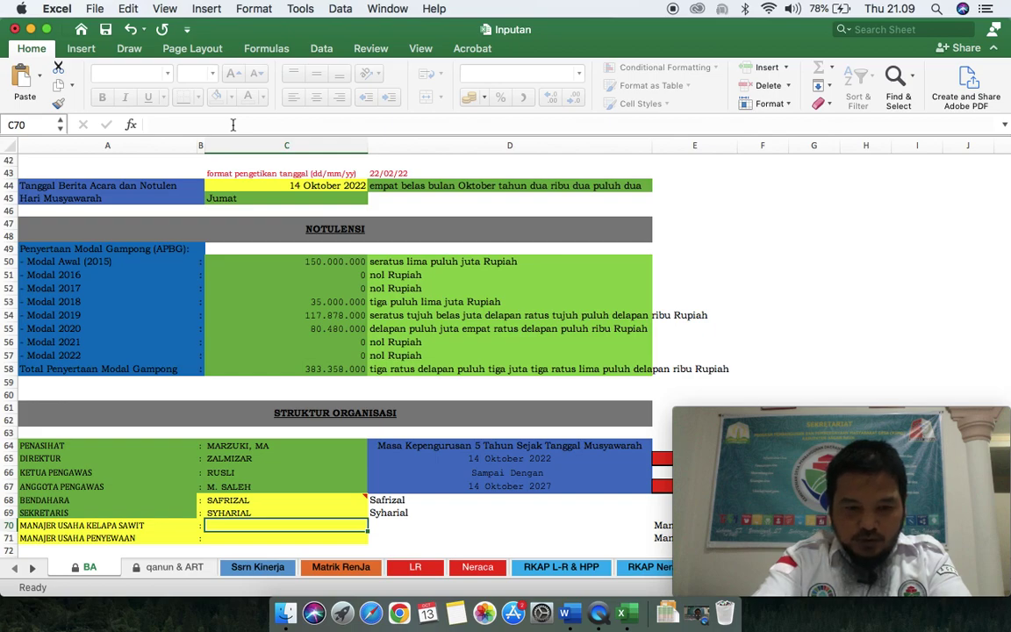
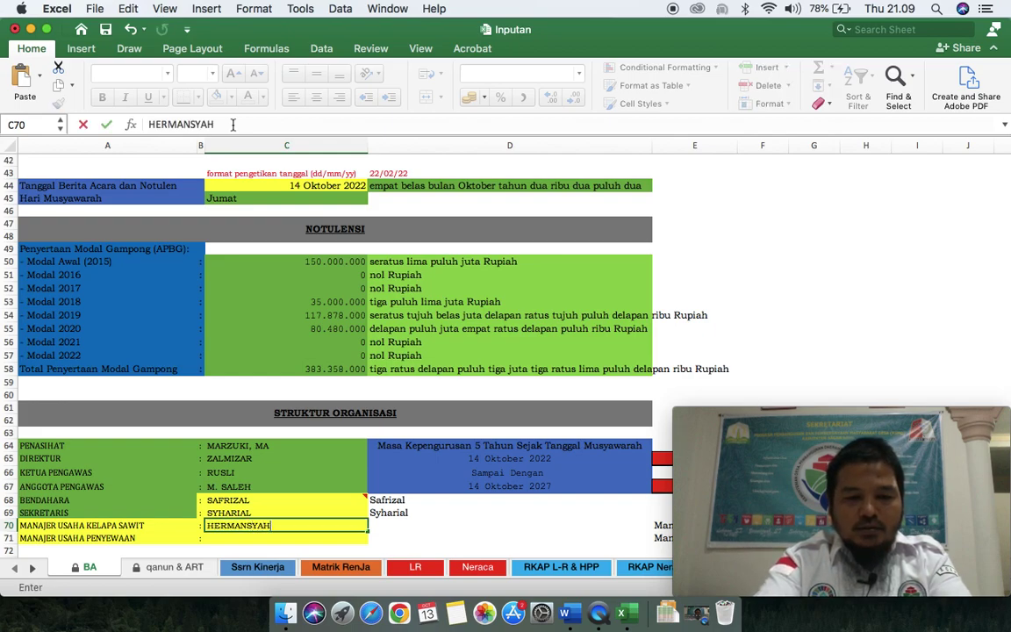
# Step: Enter the two business-unit managers' names in C70 and C71
pyautogui.press('Return')
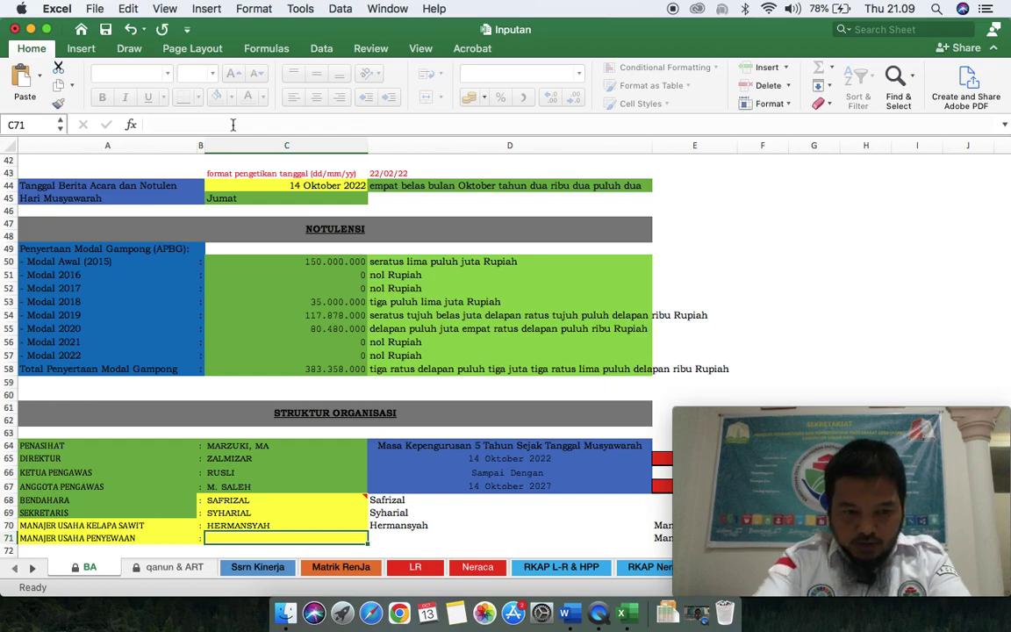
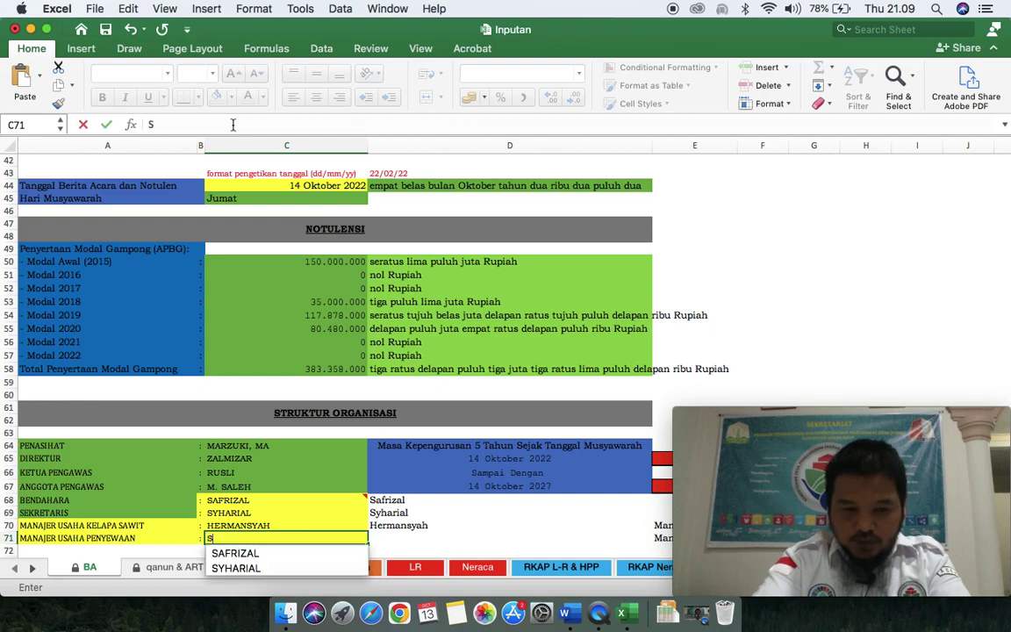
pyautogui.press('Return')
pyautogui.press('Down')
pyautogui.press('Down')
pyautogui.press('Down')
pyautogui.press('Down')
pyautogui.press('Down')
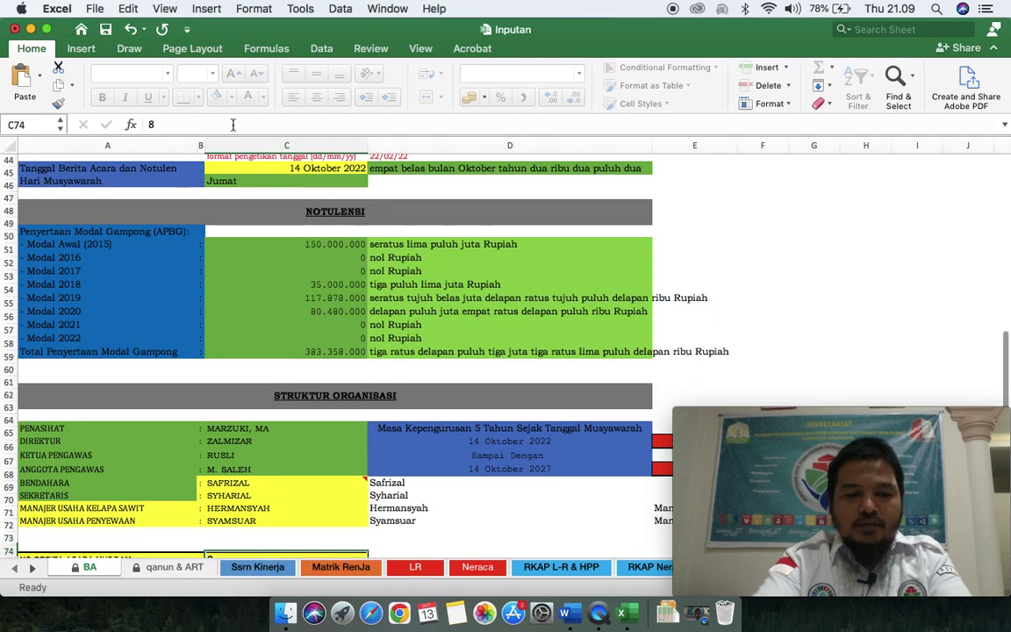
# Step: Change the Berita Acara number in C74 to 7 and check the D65 and D67 date formulas
pyautogui.press('Up')
pyautogui.press('Up')
pyautogui.press('Up')
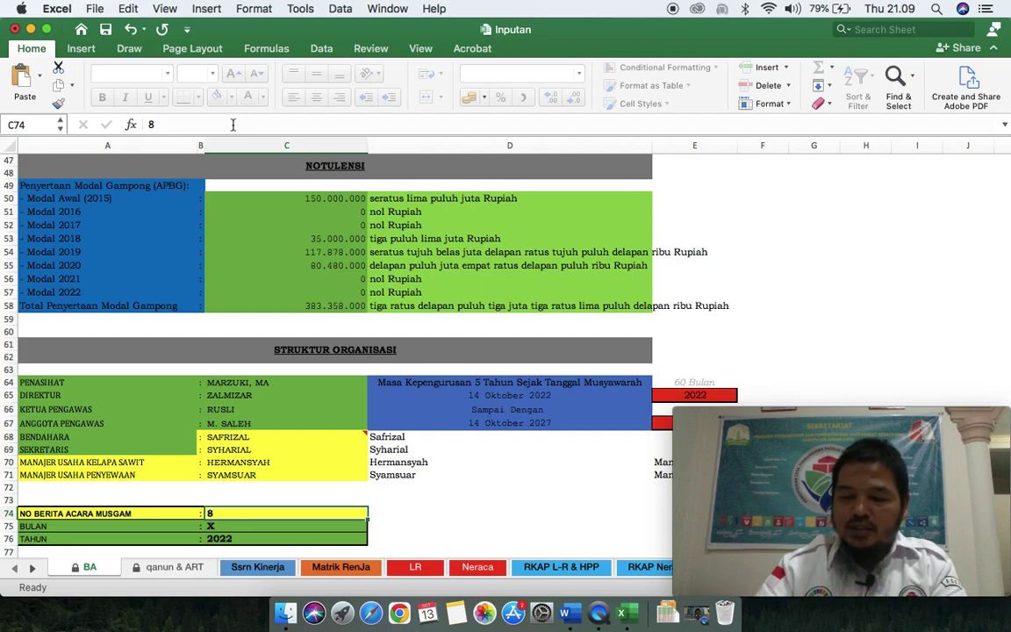
pyautogui.write('7')
pyautogui.press('Return')
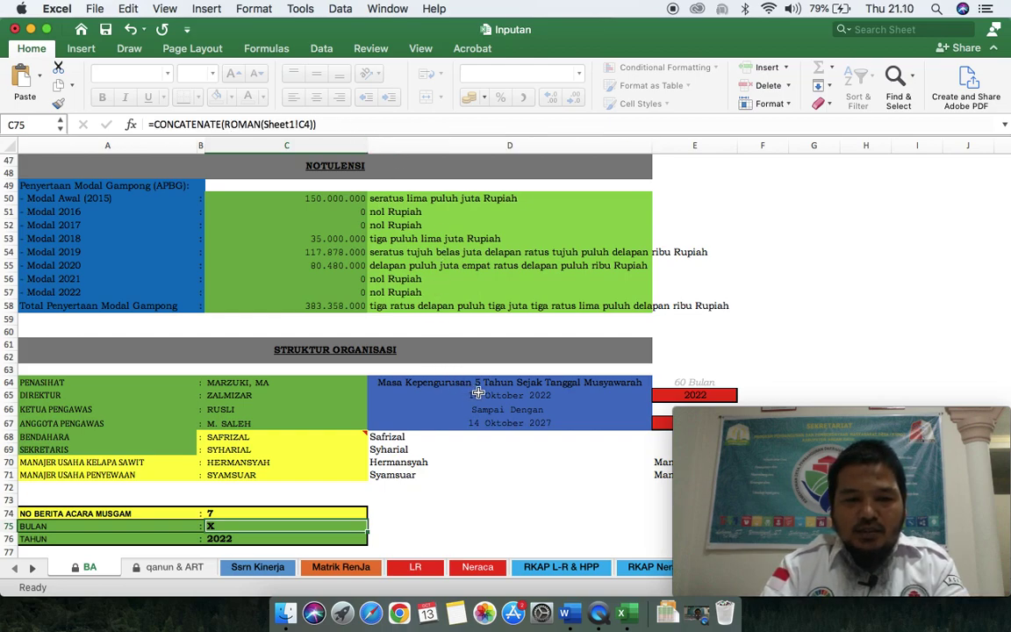
pyautogui.click(505, 396)
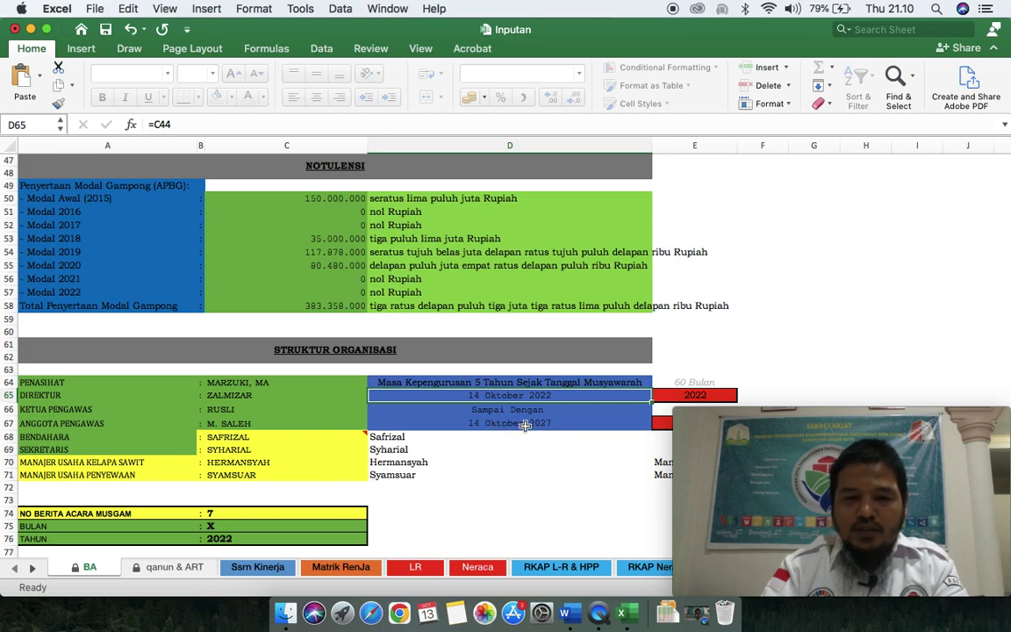
pyautogui.click(524, 425)
pyautogui.click(520, 399)
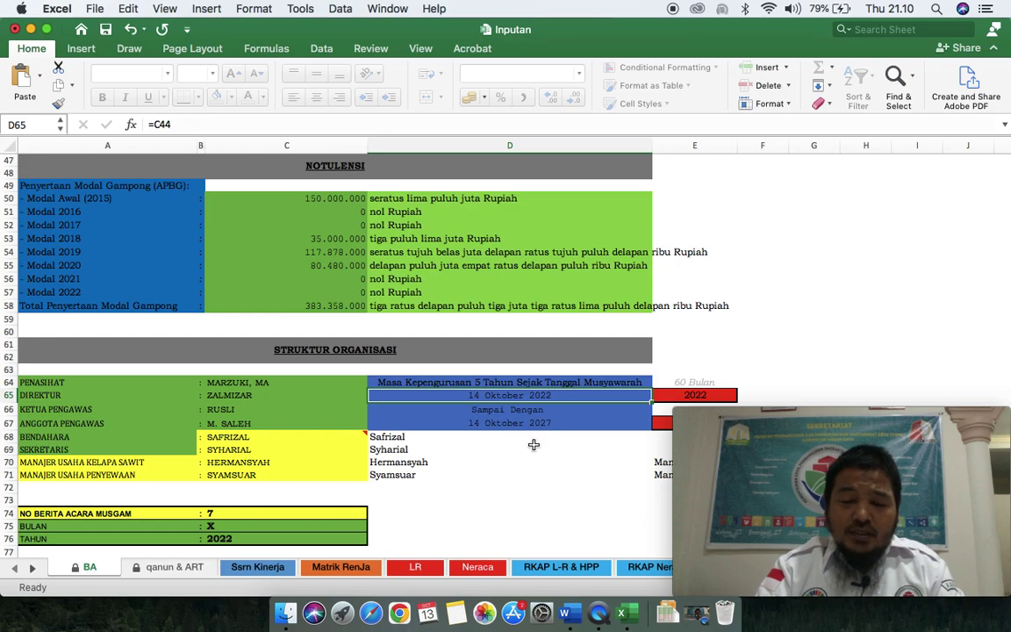
pyautogui.click(537, 485)
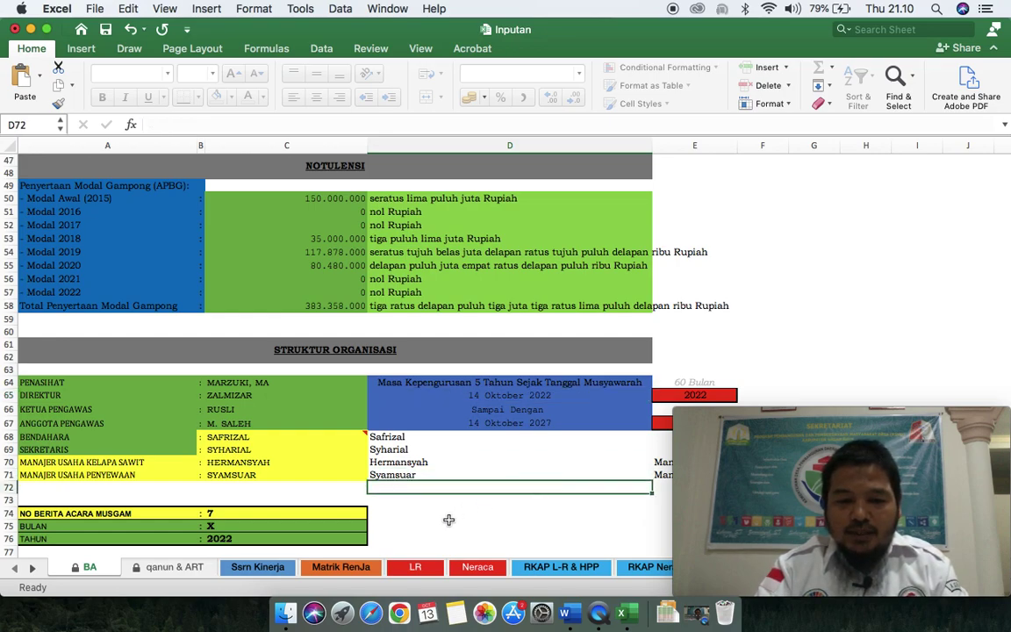
# Step: Scroll back to the top and save the Inputan workbook
pyautogui.scroll(-3, 373, 513)
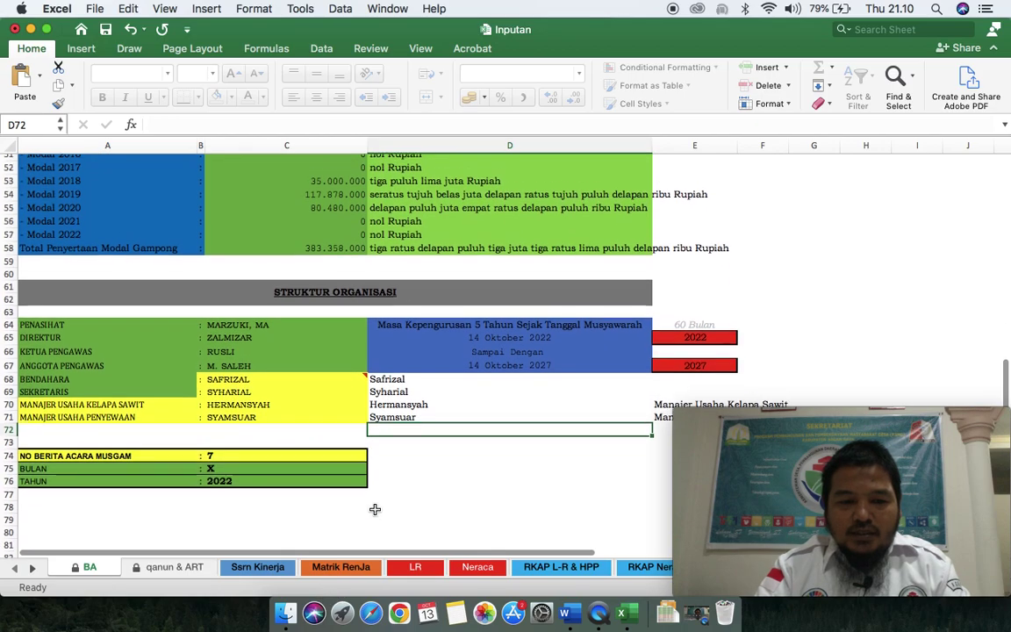
pyautogui.scroll(6, 373, 514)
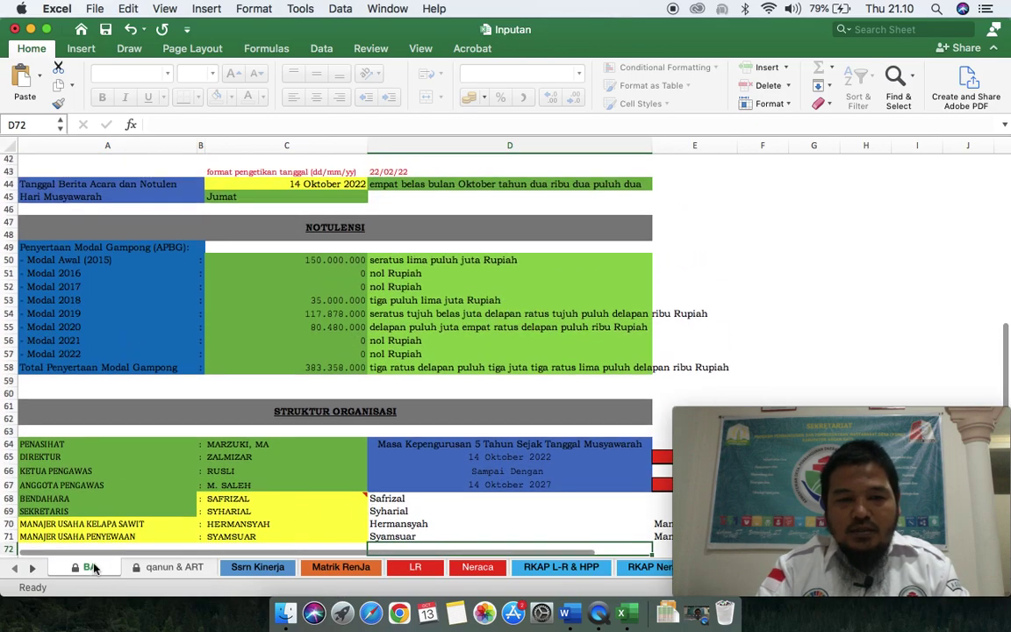
pyautogui.scroll(1, 119, 514)
pyautogui.scroll(1, 119, 514)
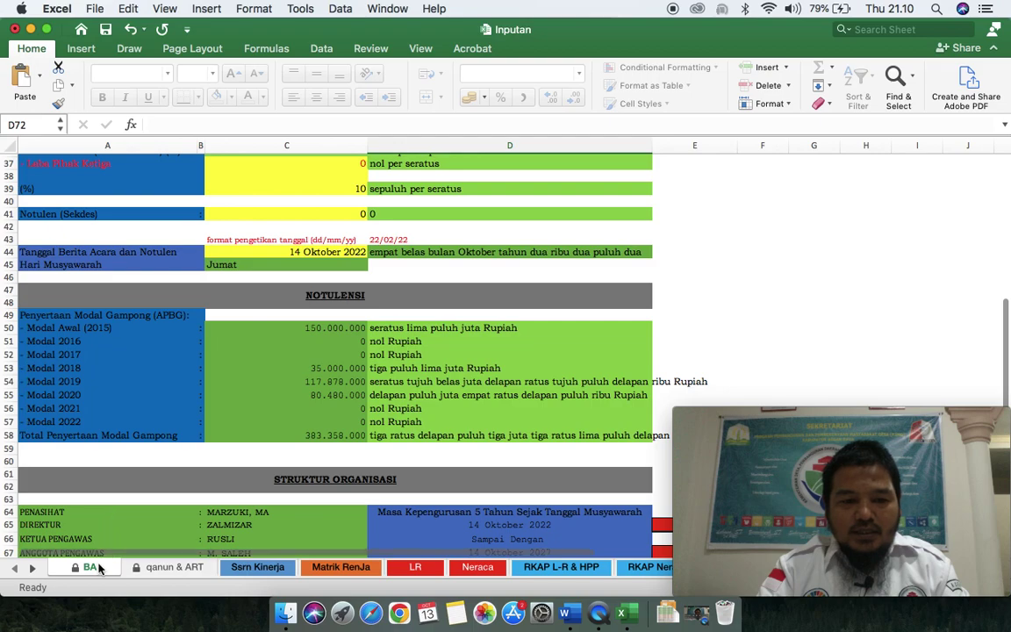
pyautogui.scroll(7, 219, 449)
pyautogui.scroll(5, 219, 449)
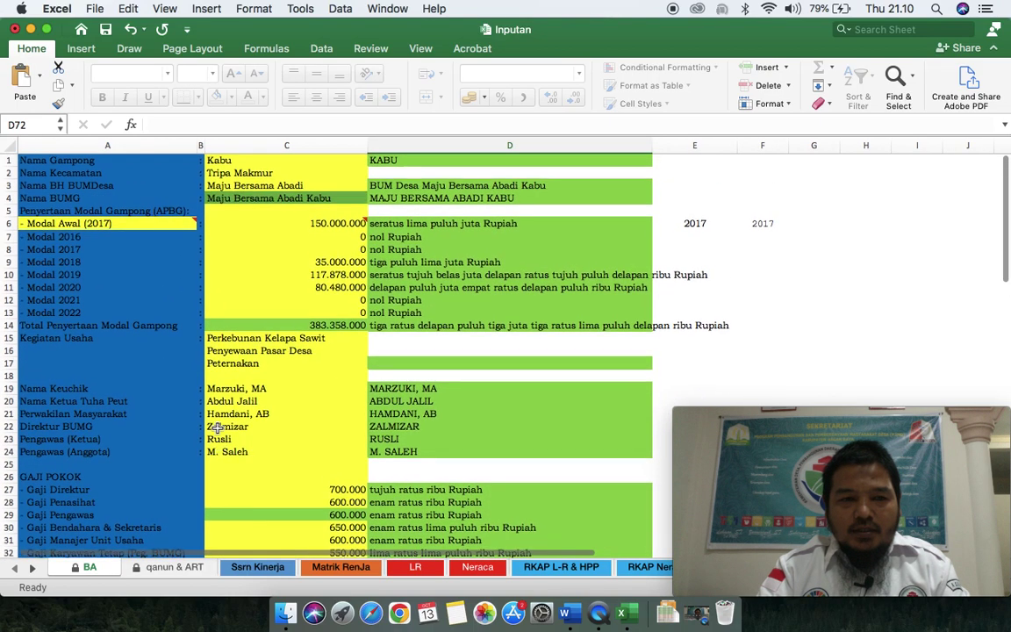
pyautogui.click(107, 32)
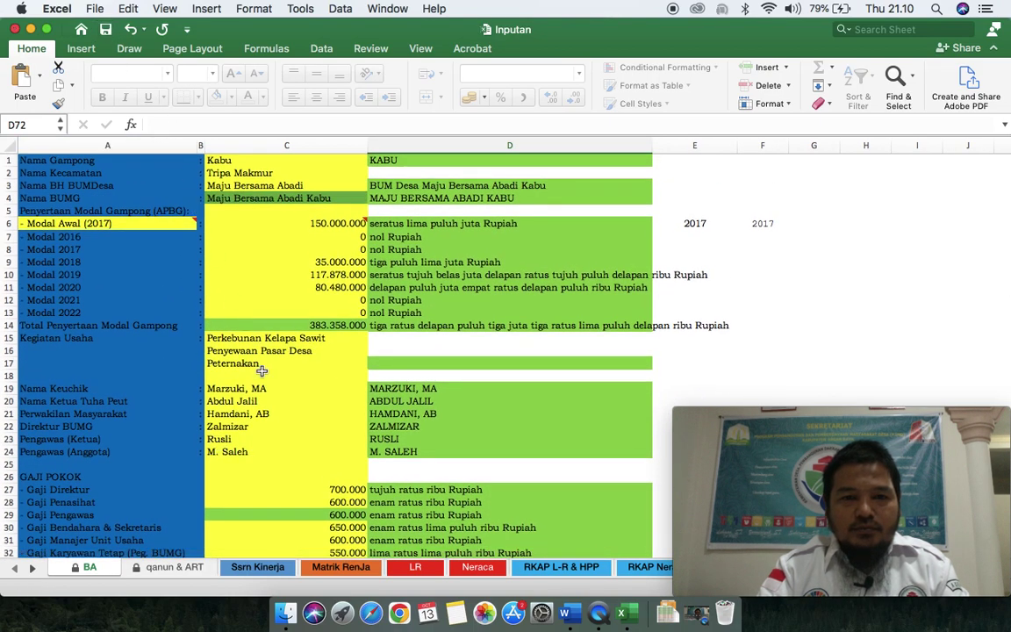
# Step: Open Lamp 1 Berita Acara Musdes from Finder, declining to update its links
pyautogui.click(282, 615)
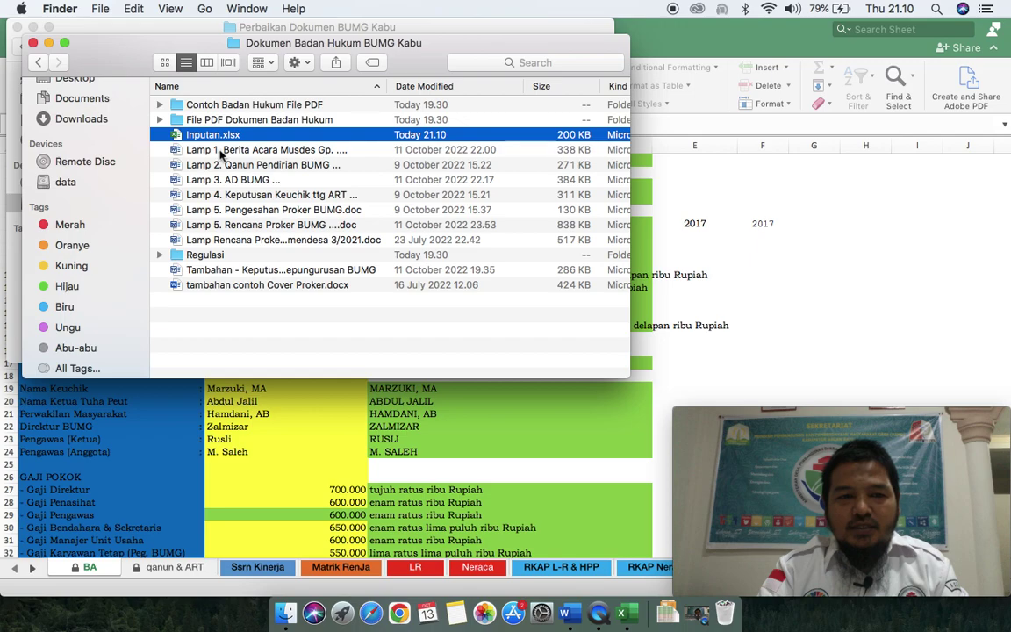
pyautogui.doubleClick(221, 154)
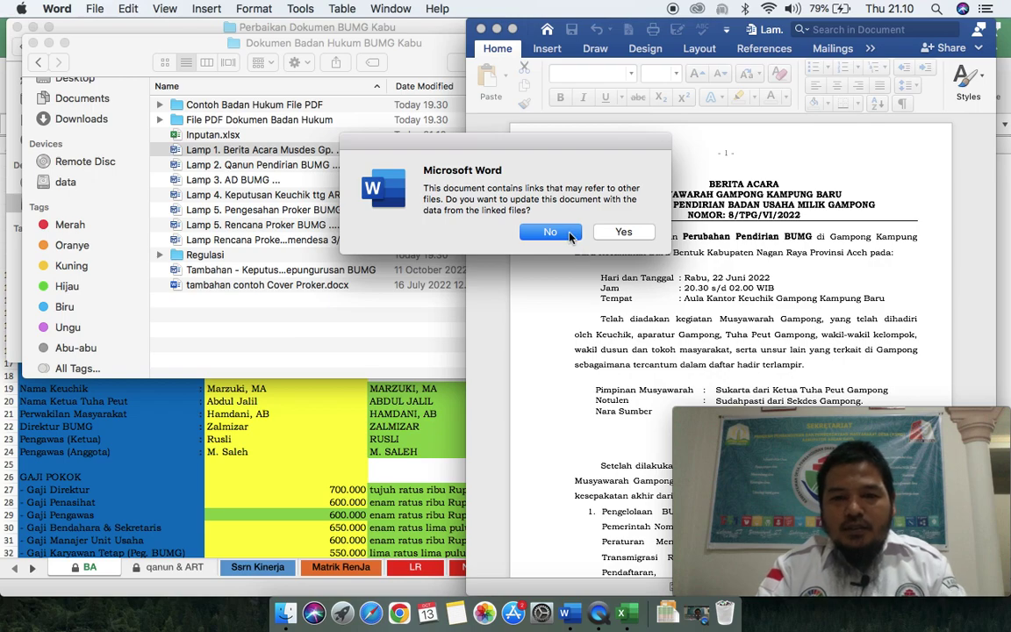
pyautogui.click(617, 231)
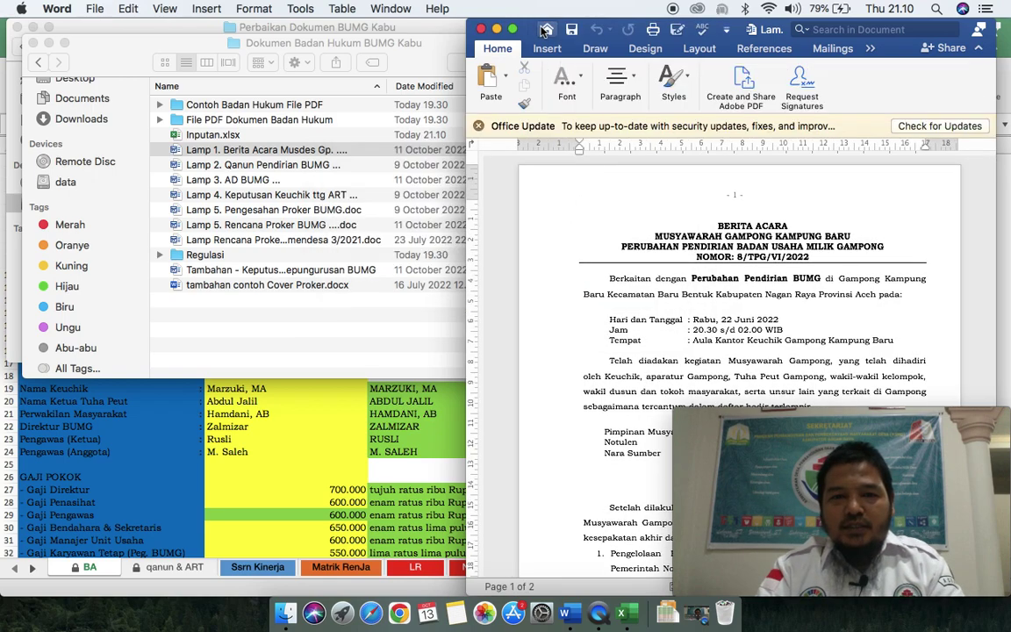
# Step: Move the Word window left, dismiss the Office update notice, and select the document
pyautogui.moveTo(527, 28); pyautogui.dragTo(53, 11)
pyautogui.click(12, 127)
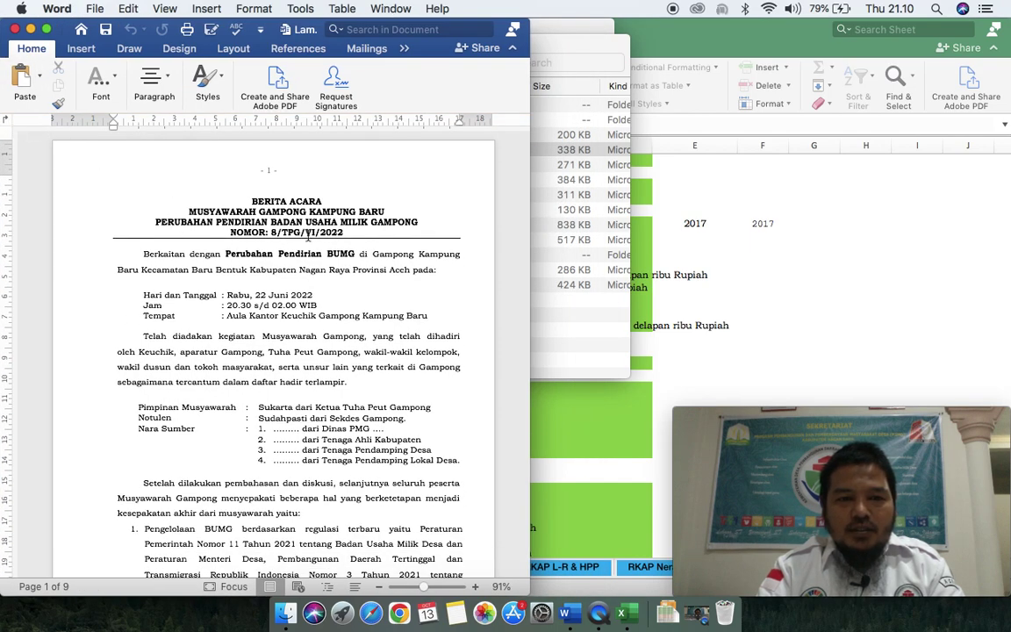
pyautogui.click(320, 266)
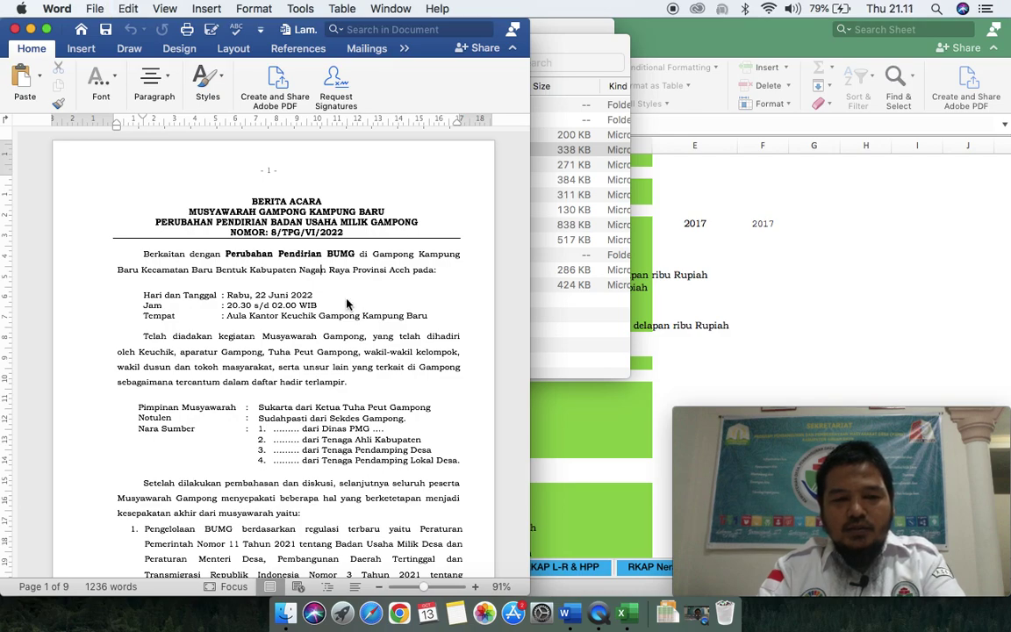
pyautogui.press('super+a')
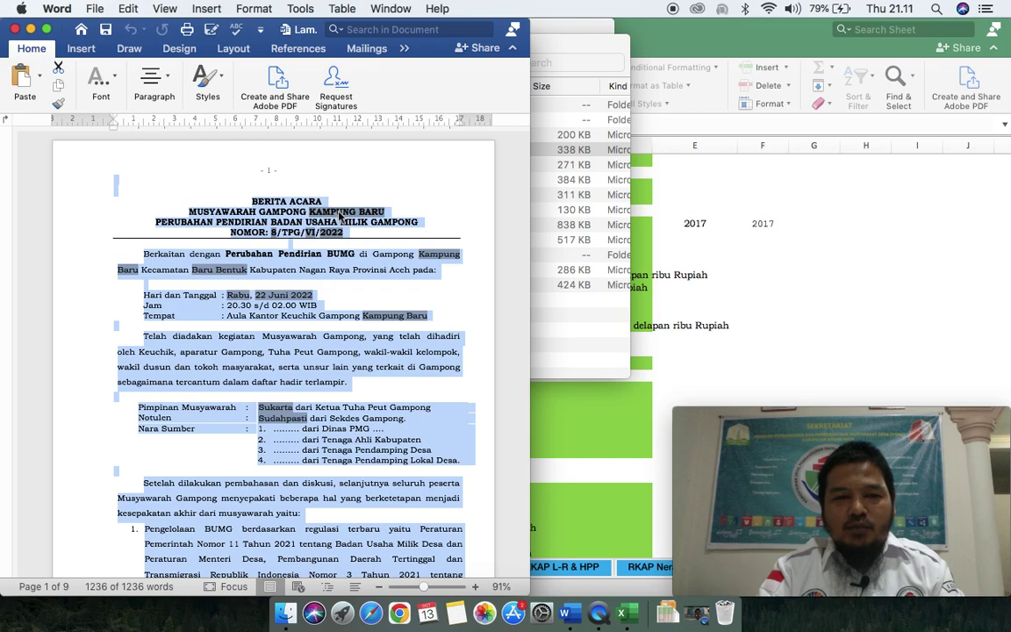
pyautogui.rightClick(341, 264)
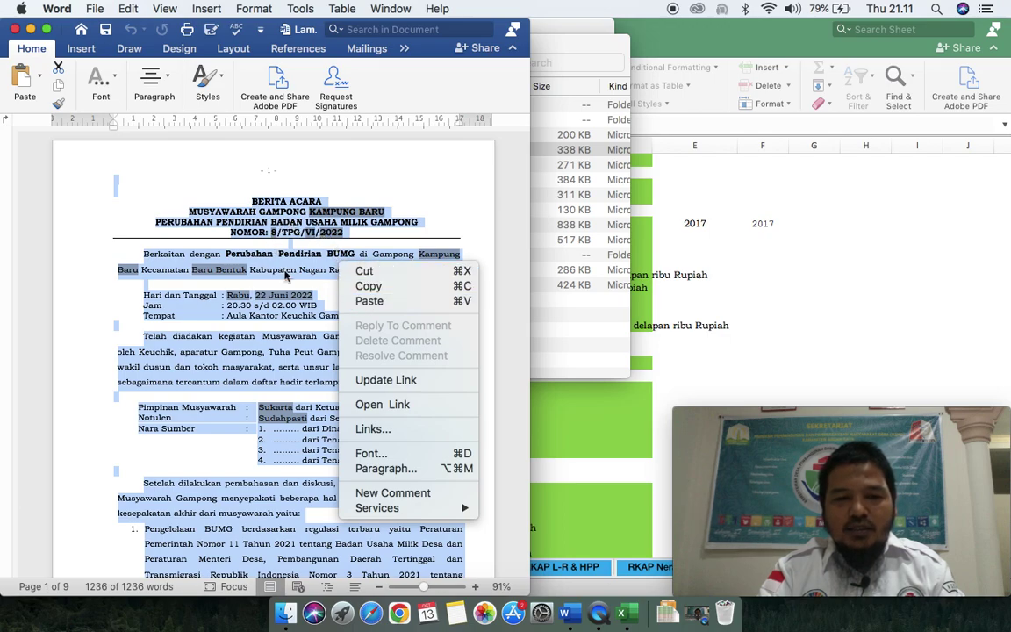
pyautogui.click(281, 273)
pyautogui.click(281, 273)
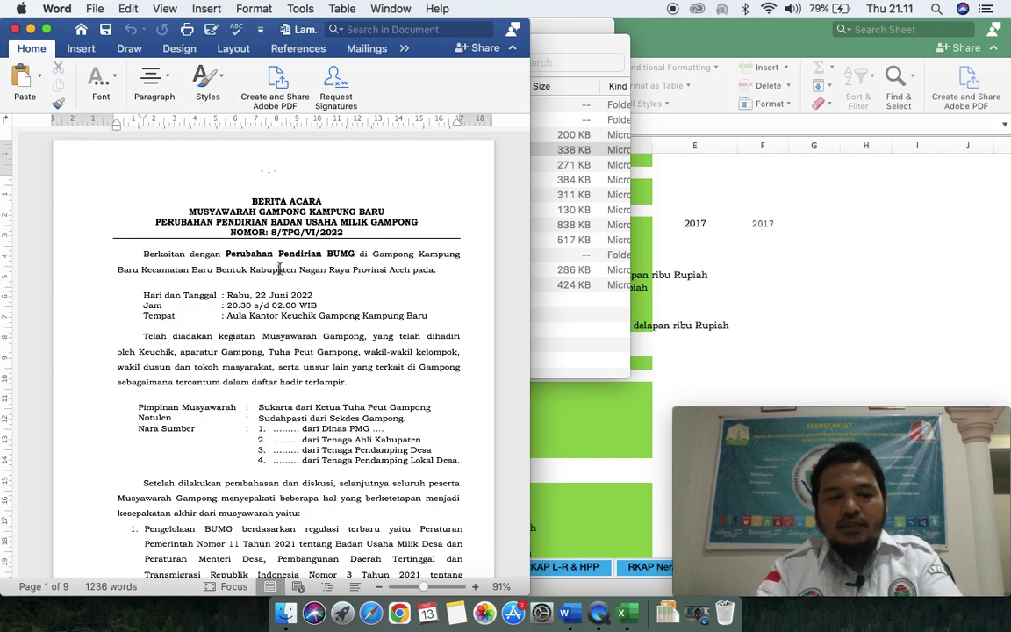
# Step: Update all linked fields in the document from the Excel data
pyautogui.press('super+a')
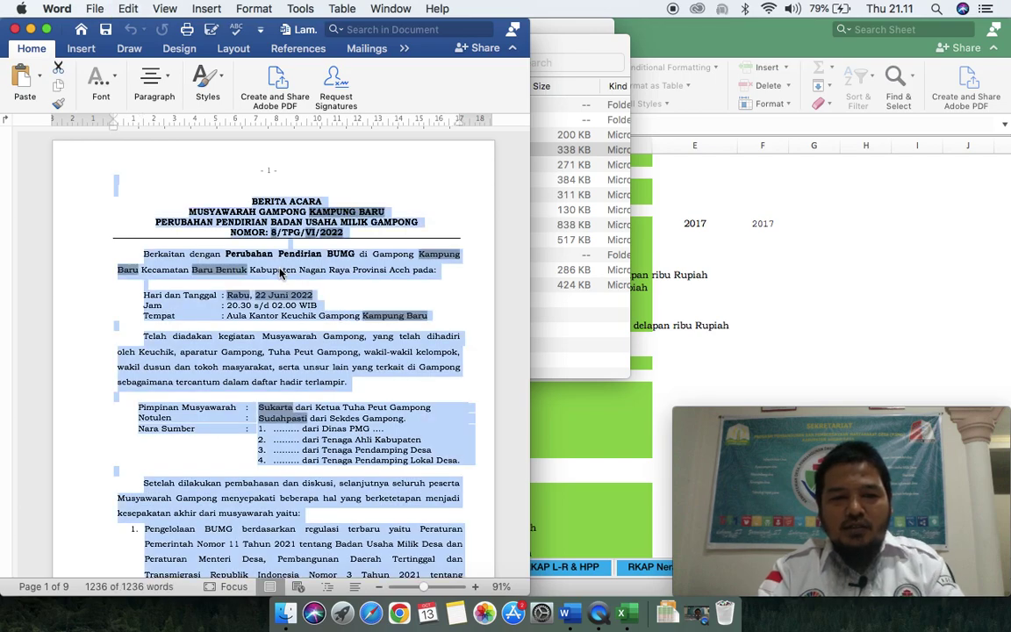
pyautogui.rightClick(281, 273)
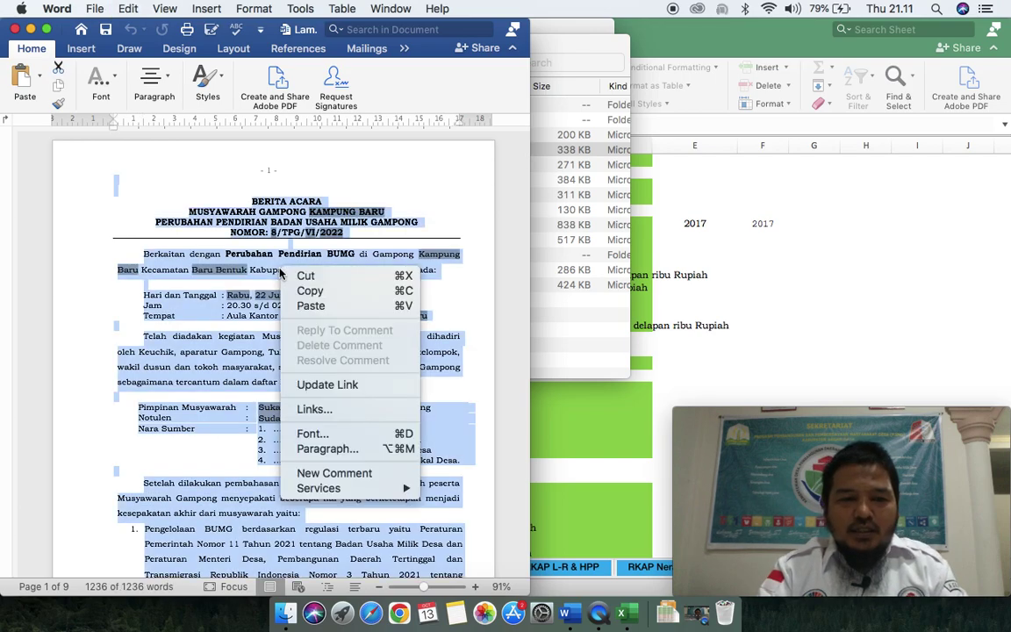
pyautogui.click(312, 384)
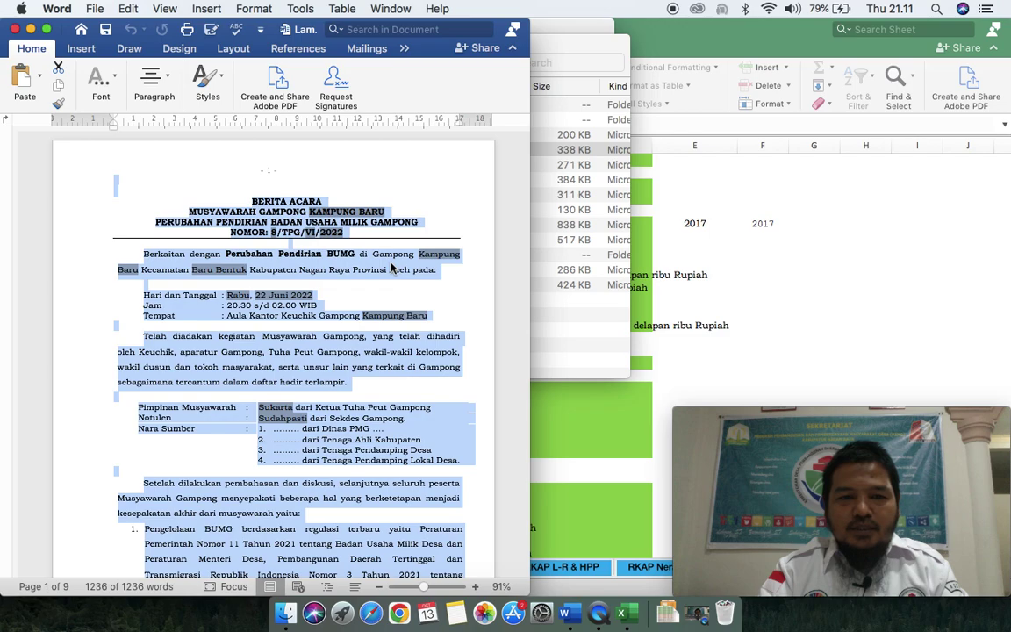
pyautogui.press('F9')
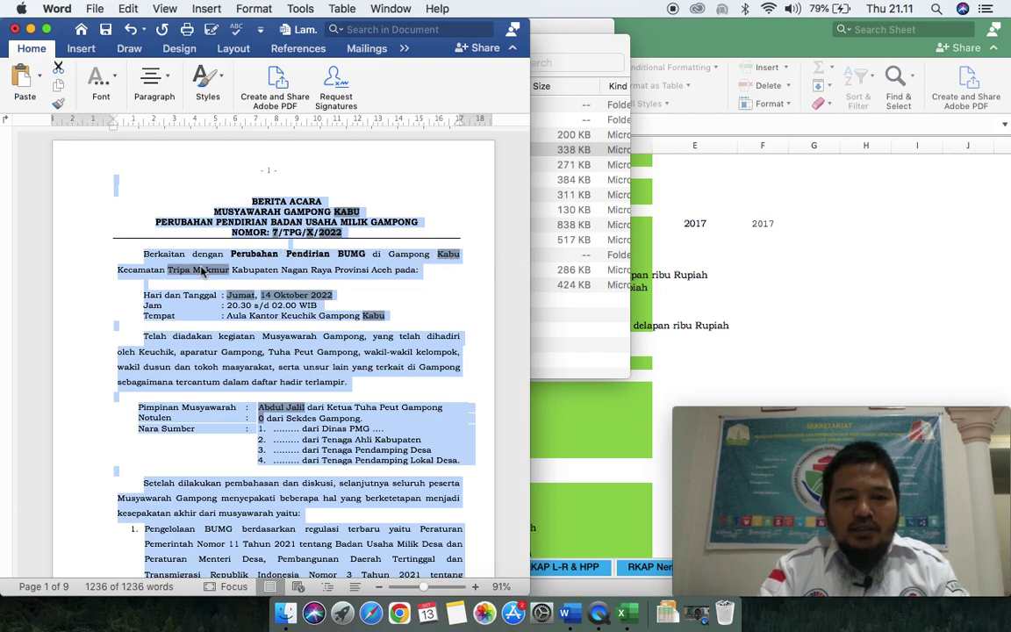
pyautogui.click(249, 272)
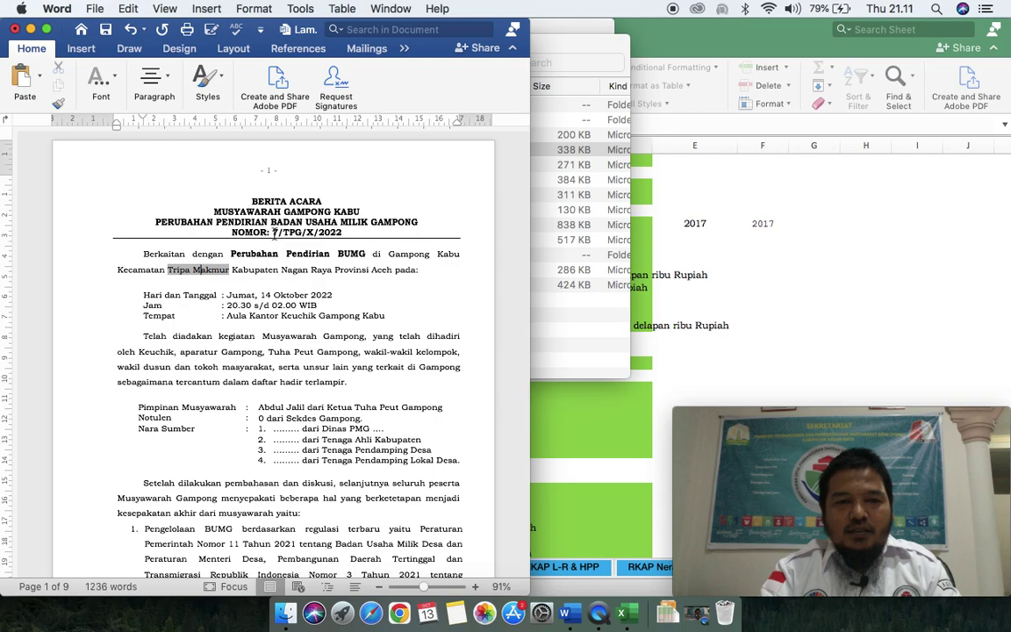
# Step: Check the linked values 7, Kabu and Notulen 0, then switch to the Excel workbook
pyautogui.doubleClick(275, 232)
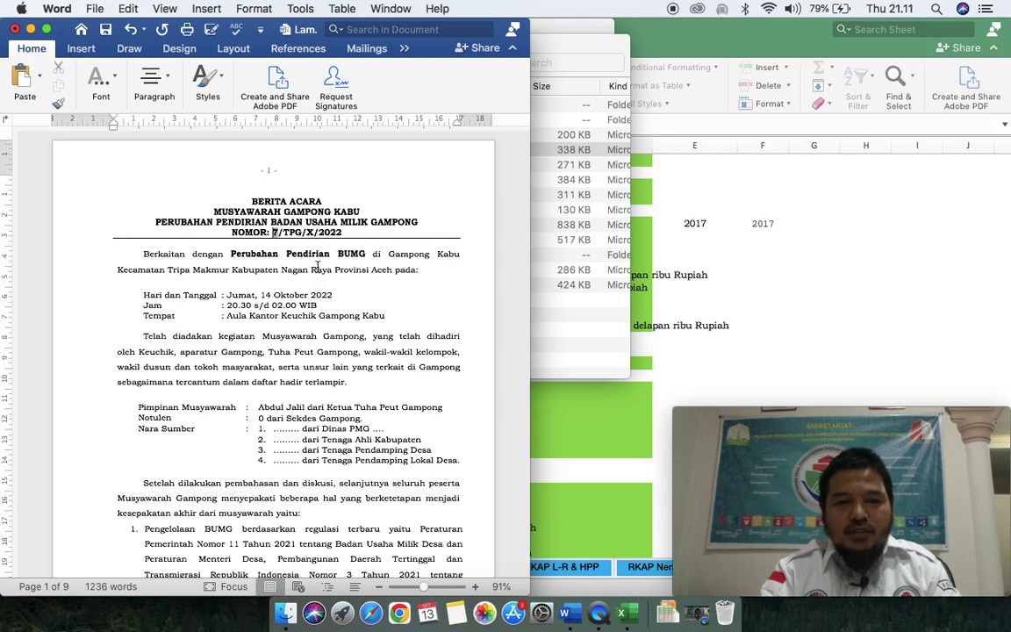
pyautogui.doubleClick(448, 253)
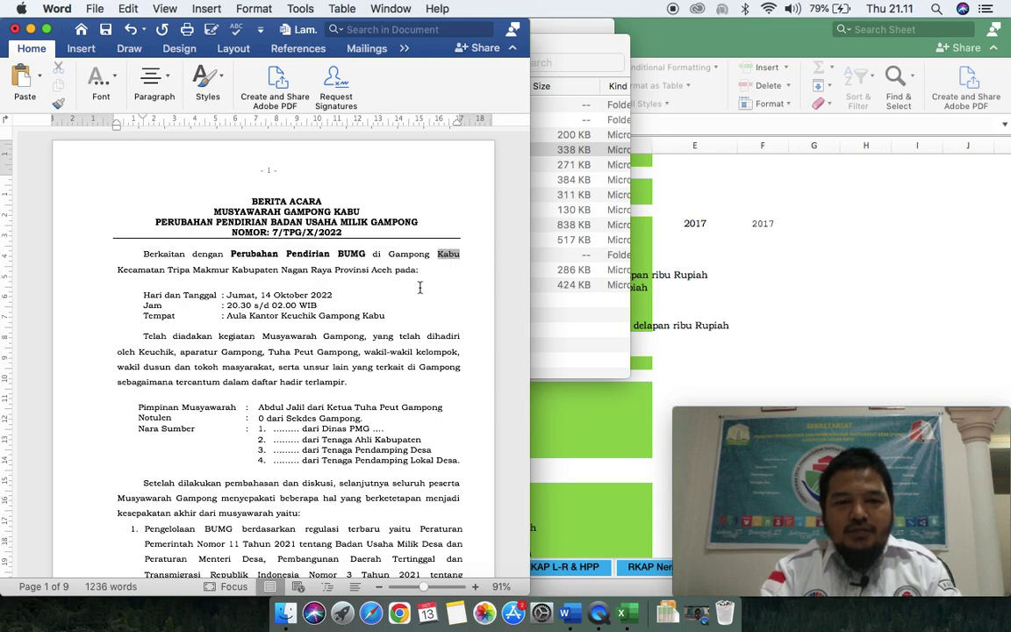
pyautogui.scroll(-2, 419, 287)
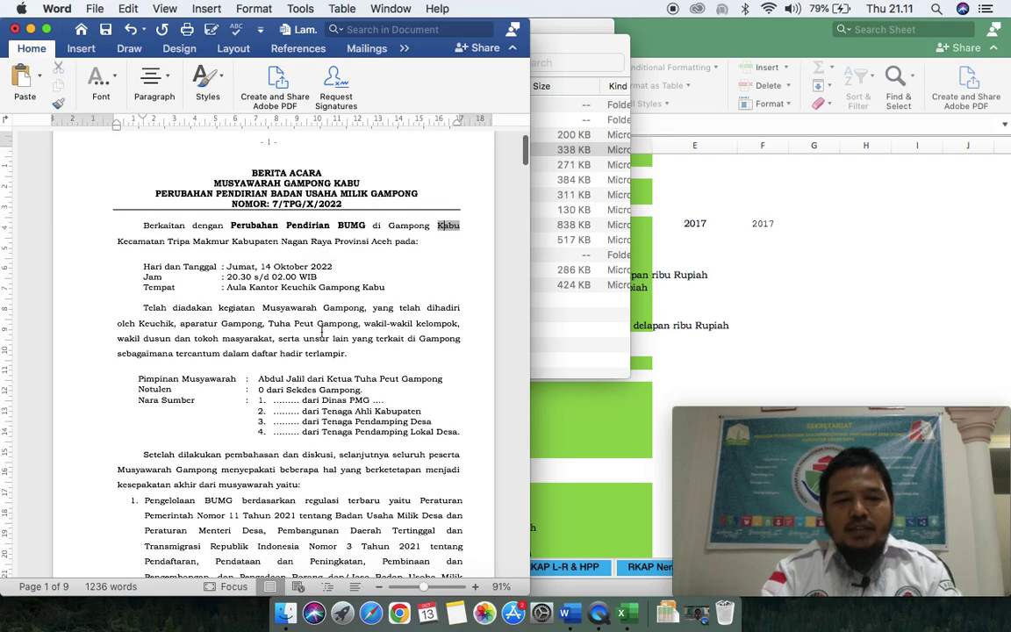
pyautogui.doubleClick(260, 390)
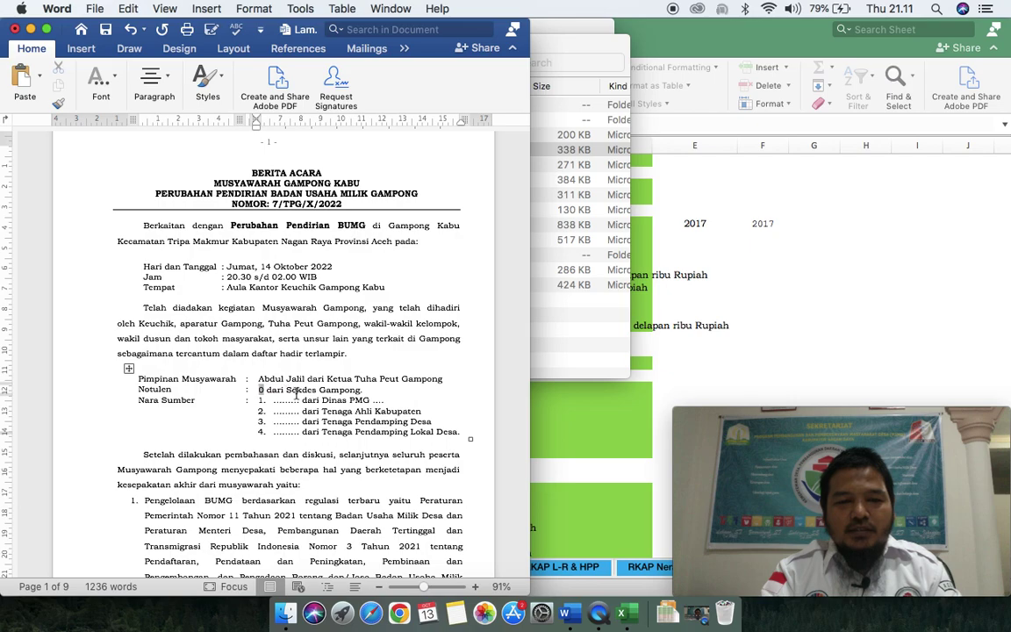
pyautogui.click(565, 449)
pyautogui.scroll(-2, 313, 499)
pyautogui.scroll(-5, 314, 500)
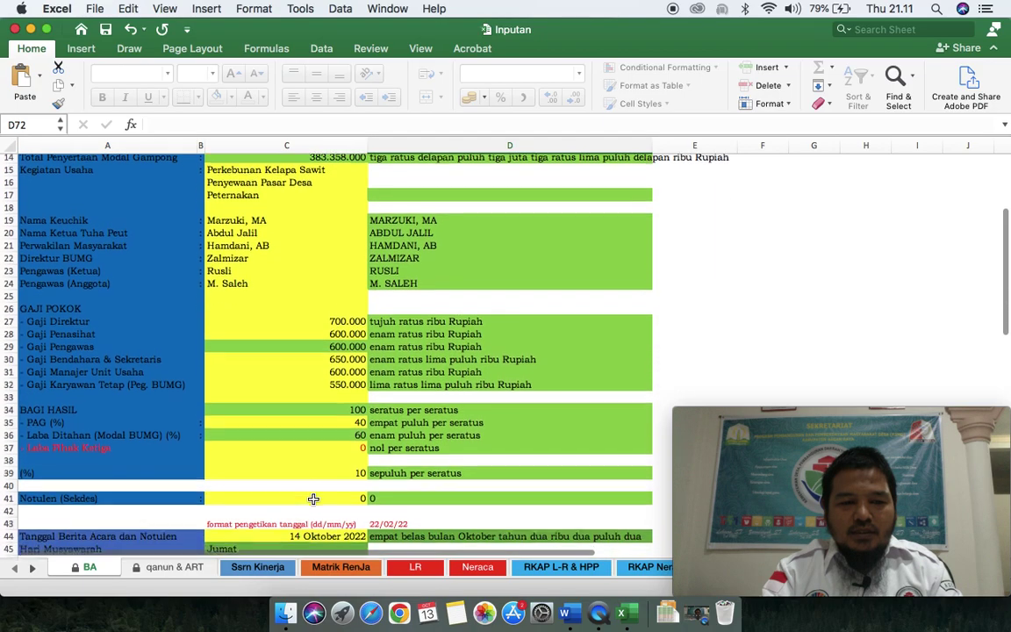
# Step: Enter the village secretary's name in title case in C41 of the BA sheet
pyautogui.scroll(-1, 314, 500)
pyautogui.click(314, 491)
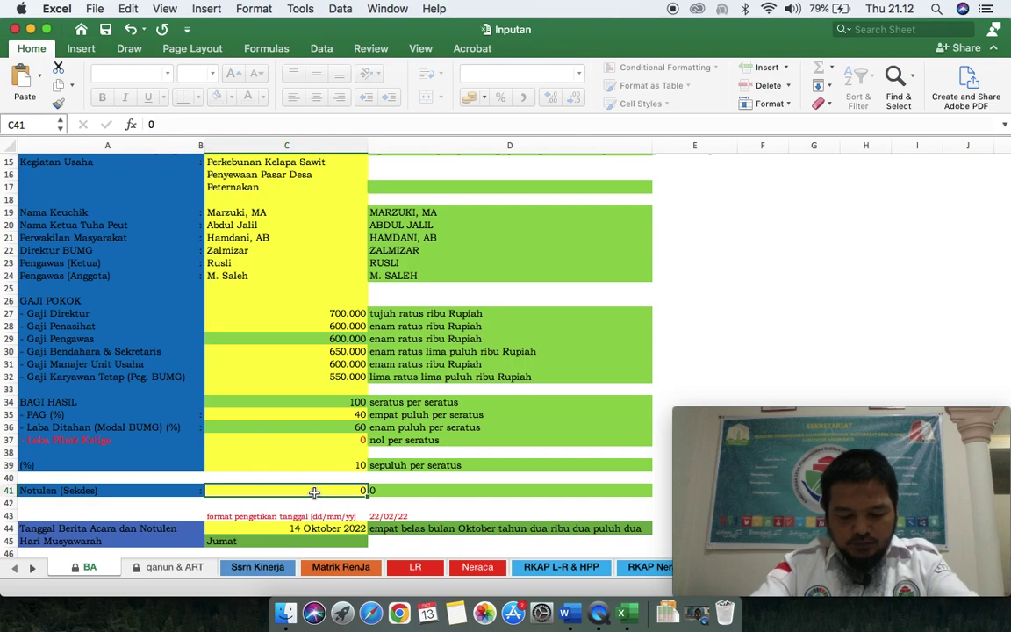
pyautogui.write('SAID')
pyautogui.press('BackSpace')
pyautogui.press('BackSpace')
pyautogui.press('BackSpace')
pyautogui.press('BackSpace')
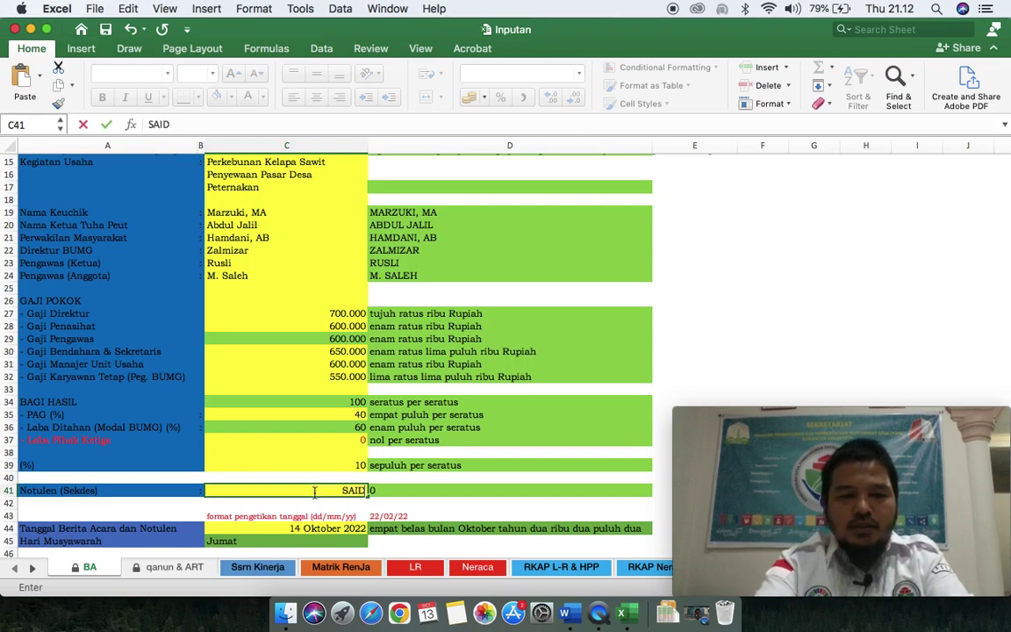
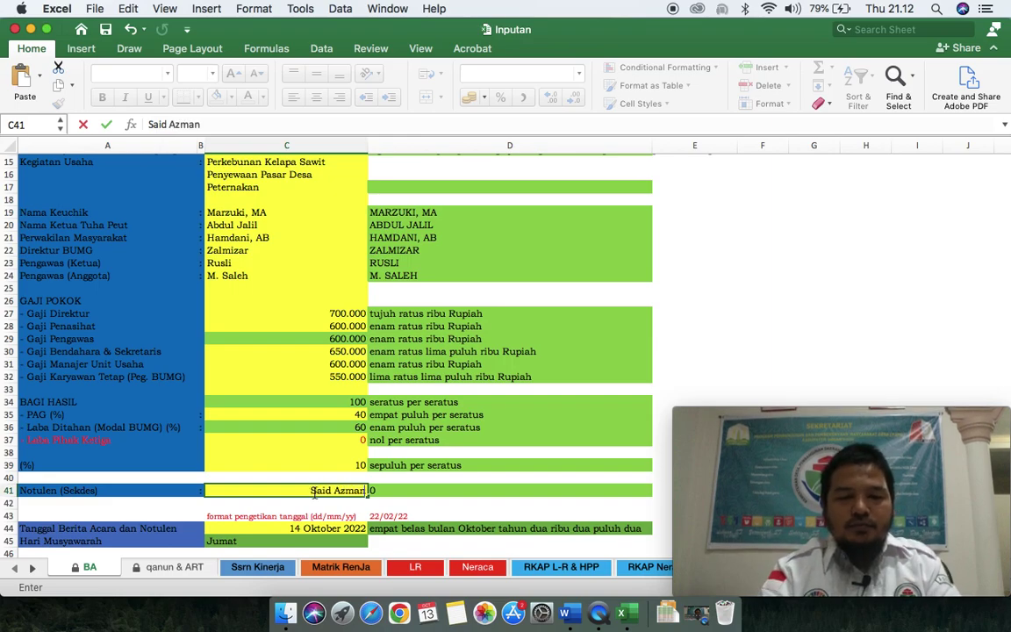
pyautogui.press('Return')
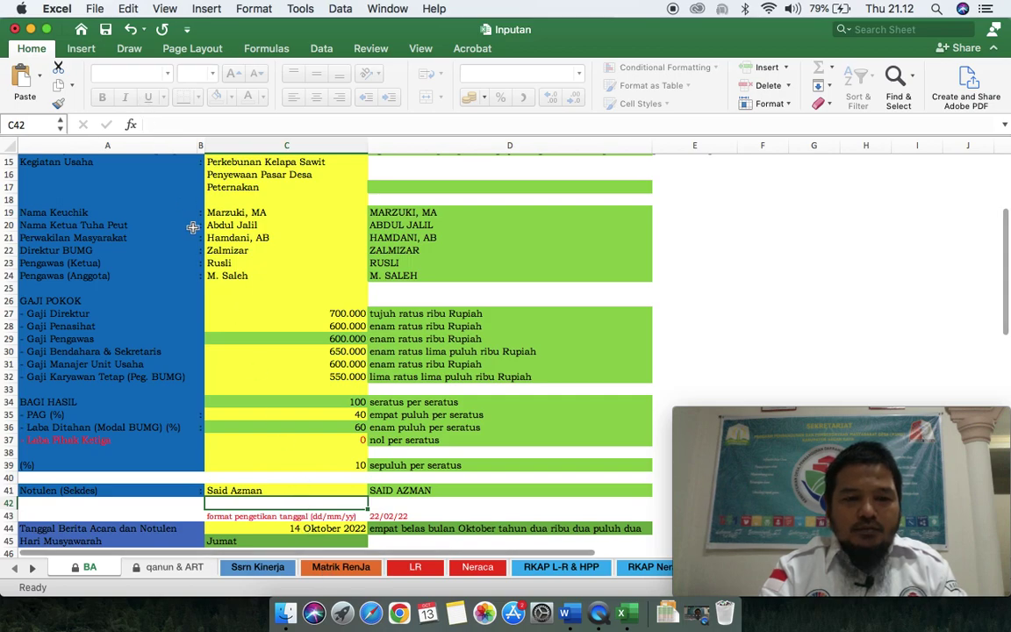
pyautogui.click(288, 615)
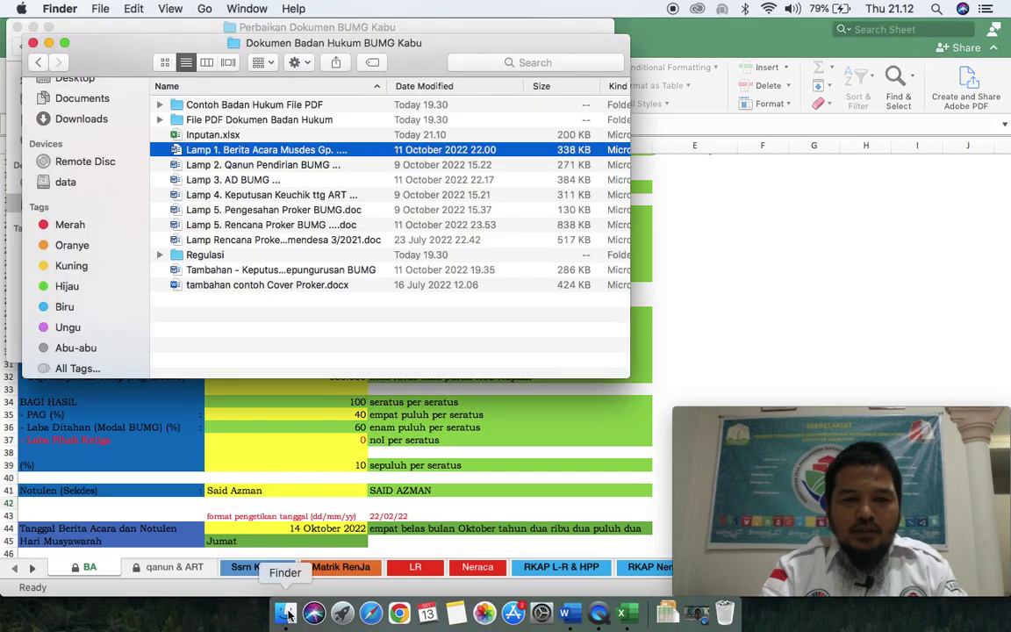
# Step: Update Word's linked fields so the Notulen line shows the secretary's name
pyautogui.click(569, 614)
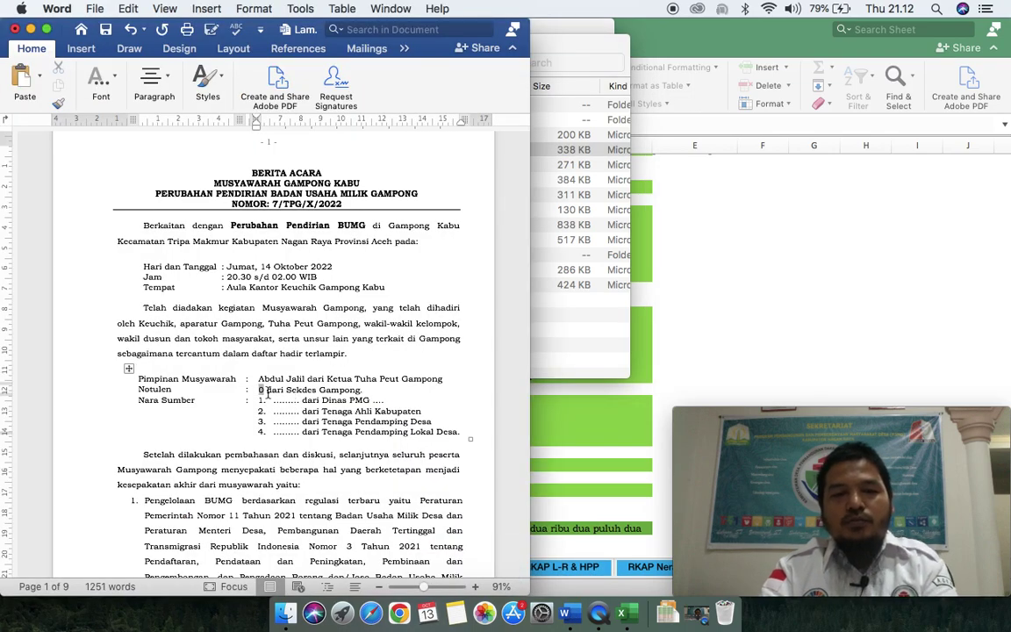
pyautogui.press('super+a')
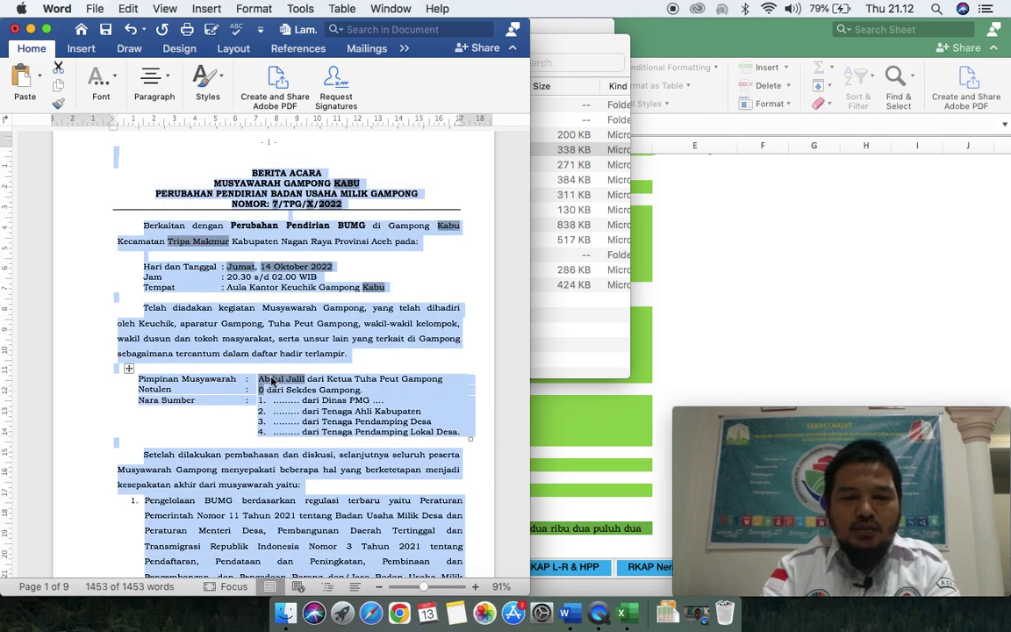
pyautogui.rightClick(274, 375)
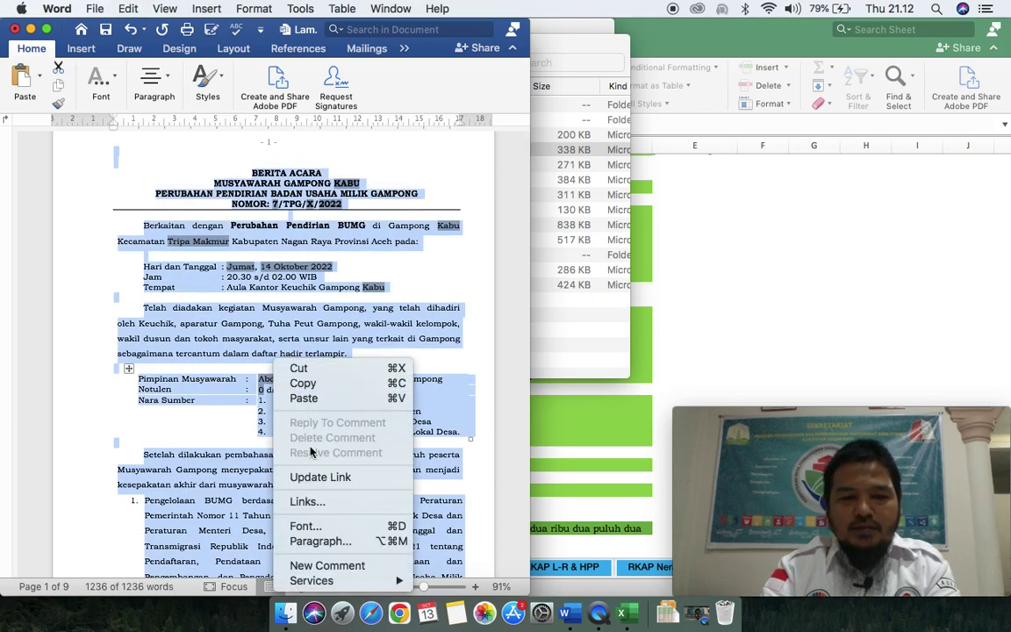
pyautogui.click(311, 480)
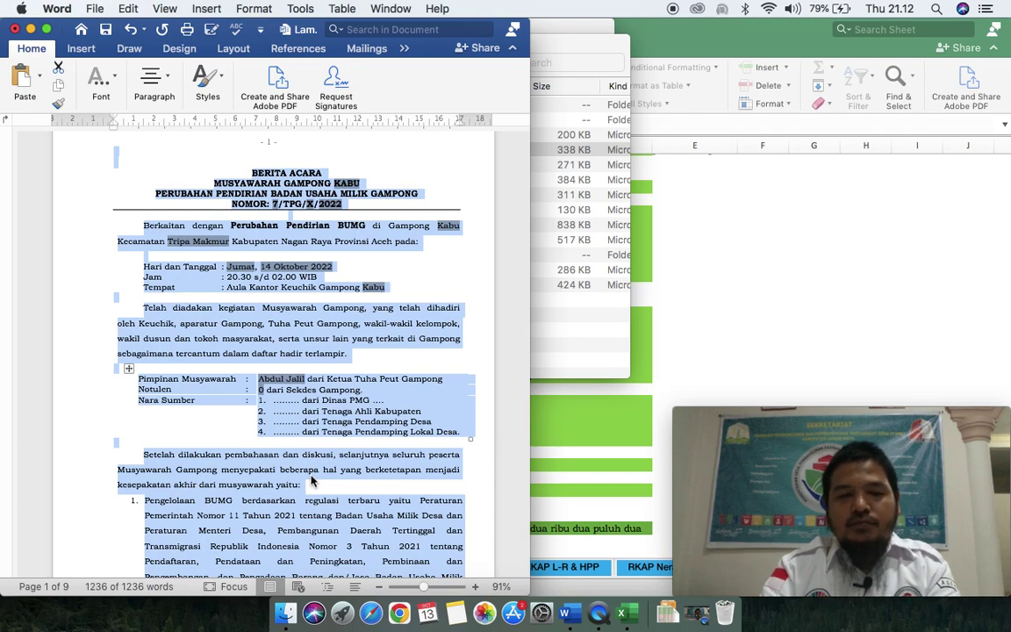
pyautogui.click(312, 480)
pyautogui.press('super+a')
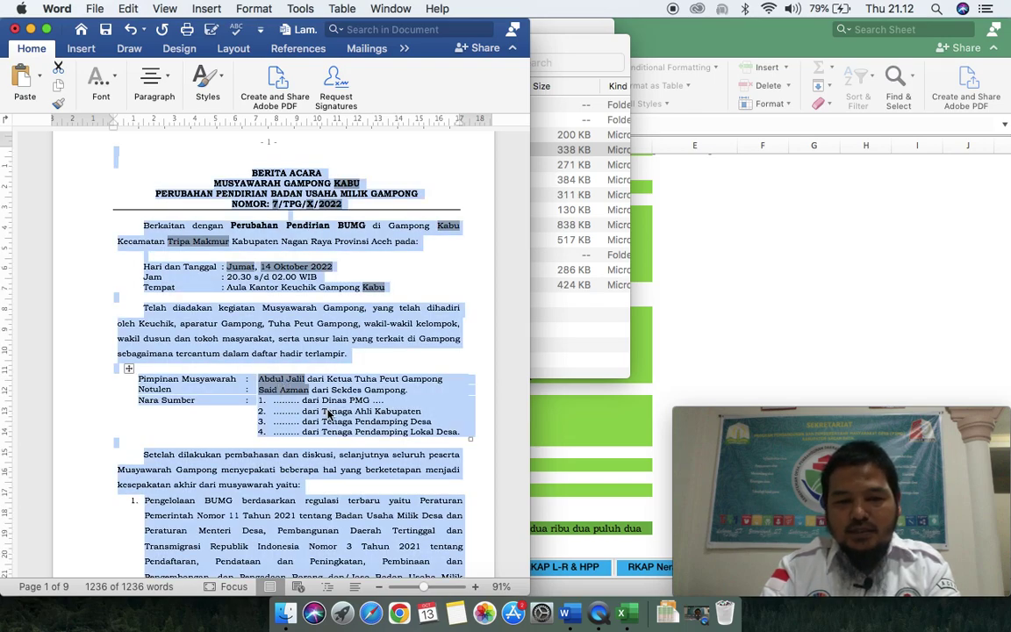
pyautogui.click(329, 414)
pyautogui.scroll(-1, 327, 410)
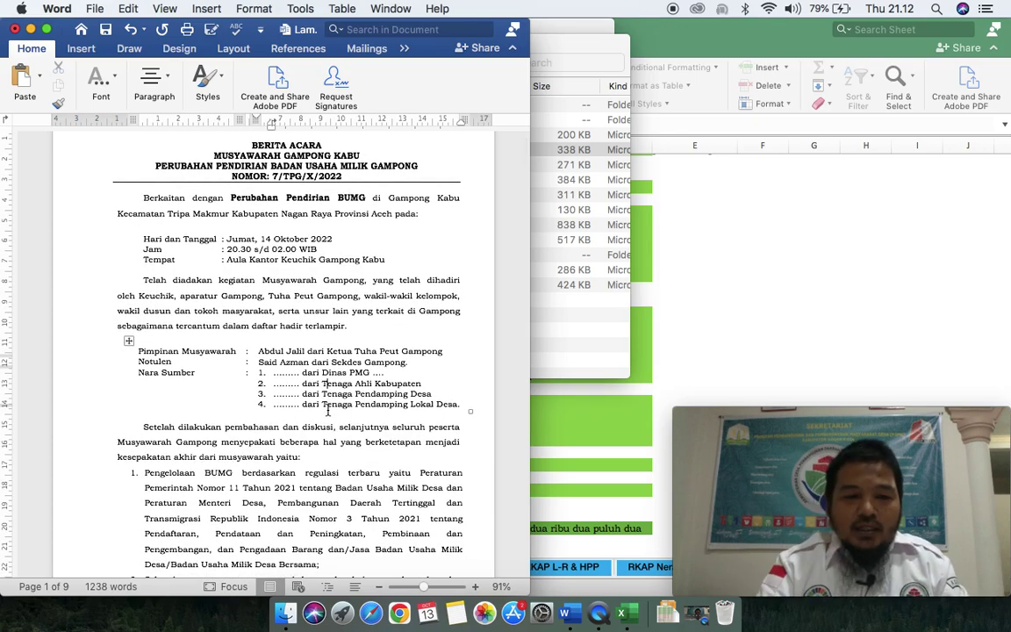
pyautogui.scroll(-4, 329, 411)
pyautogui.scroll(-5, 329, 411)
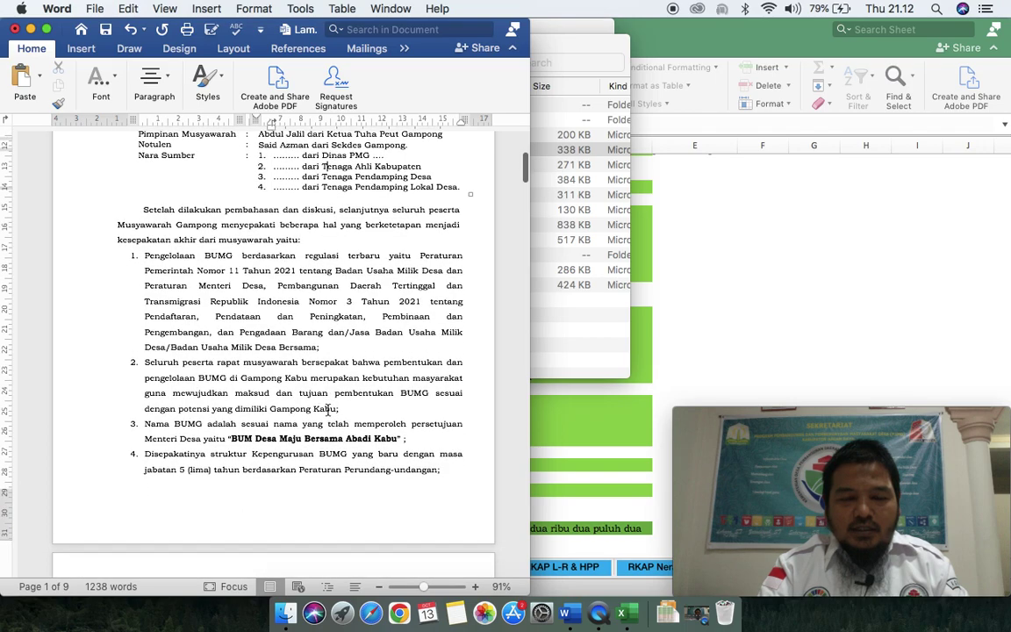
pyautogui.scroll(-1, 329, 411)
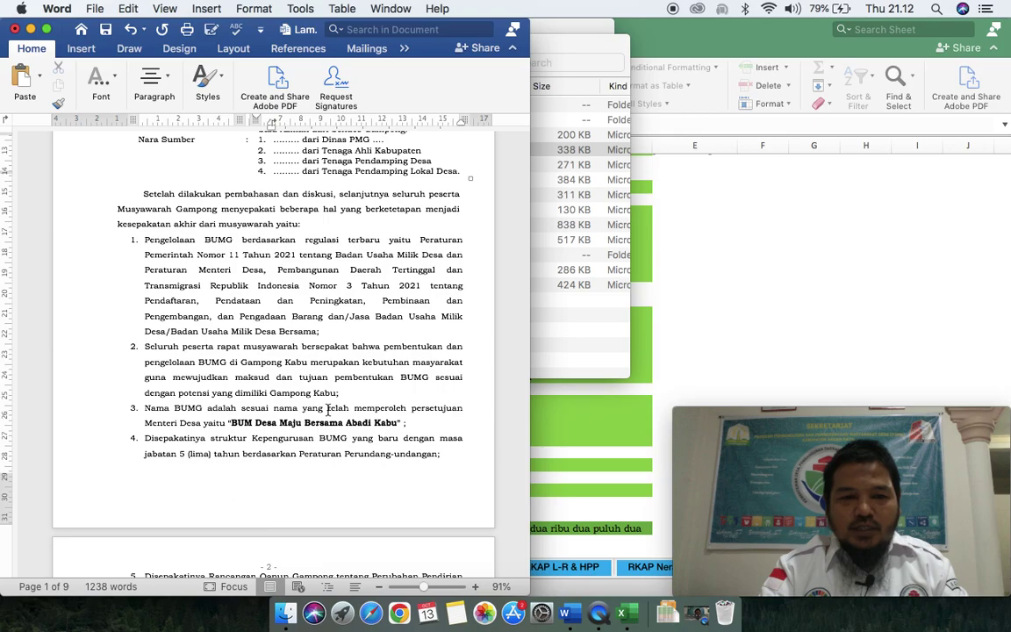
# Step: Maximize the Word window and scroll through the refreshed document
pyautogui.click(50, 31)
pyautogui.scroll(5, 382, 279)
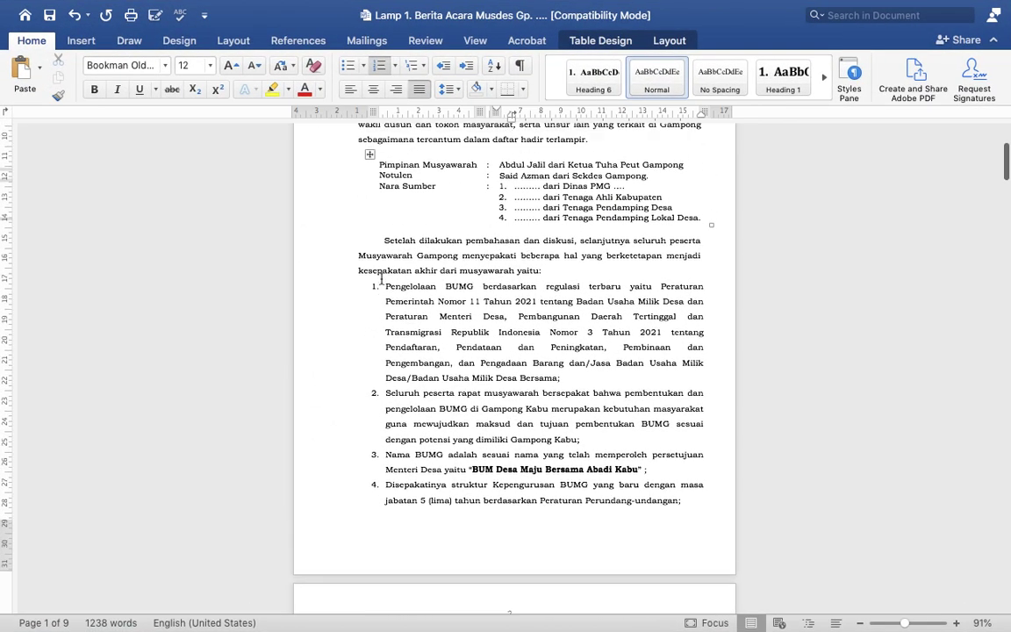
pyautogui.scroll(-5, 381, 279)
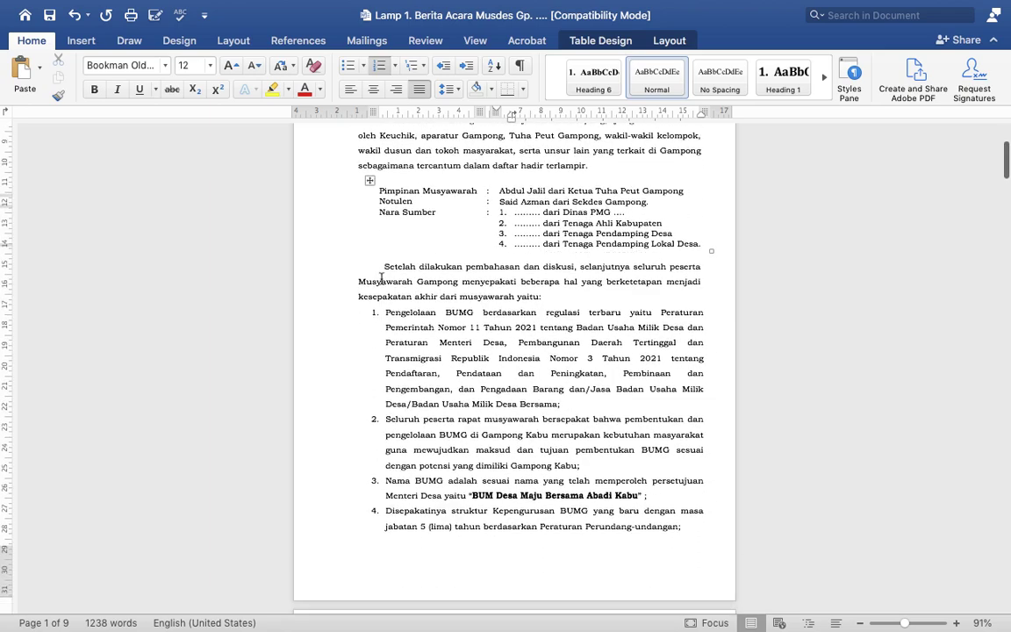
pyautogui.scroll(-3, 382, 279)
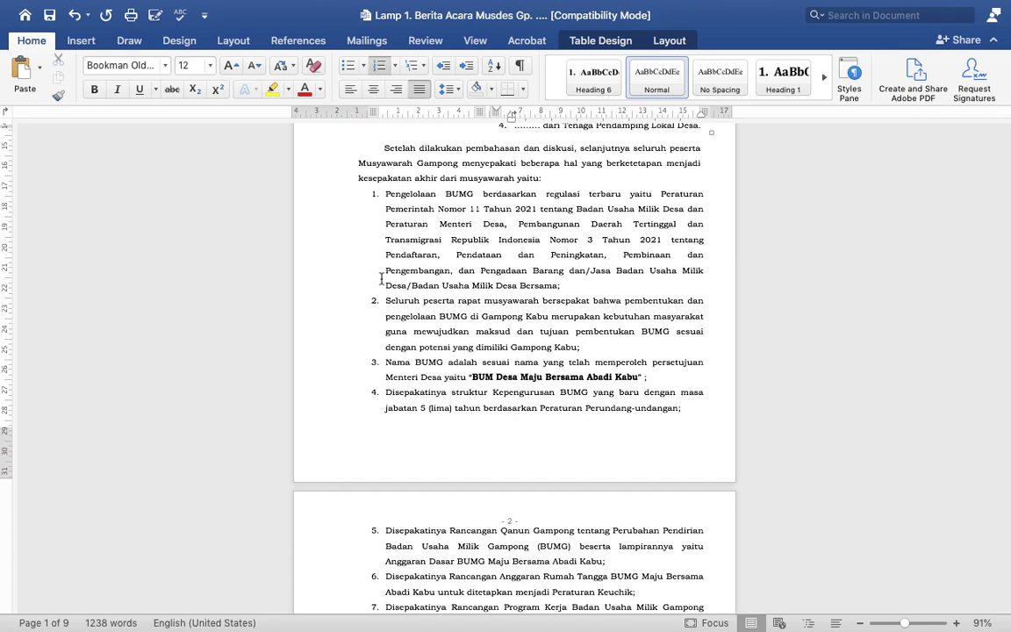
pyautogui.scroll(-1, 382, 280)
pyautogui.scroll(3, 381, 279)
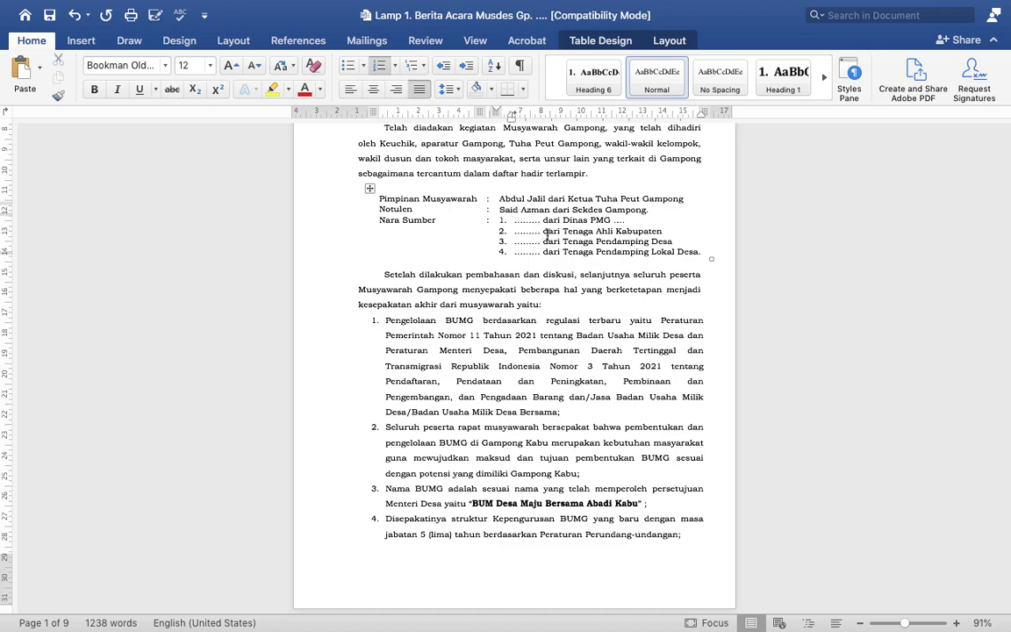
pyautogui.scroll(-1, 546, 235)
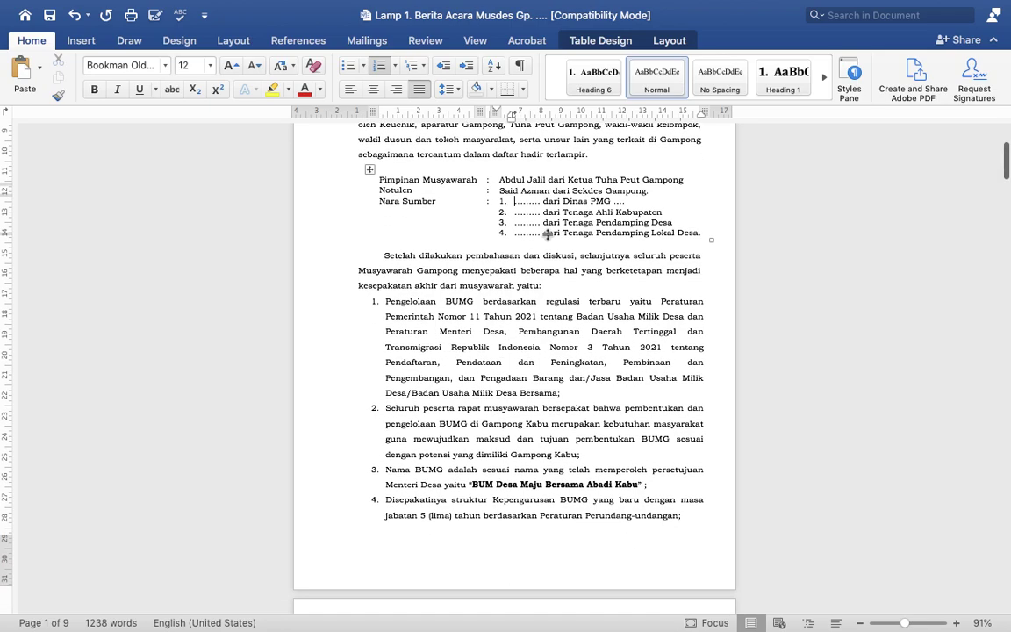
pyautogui.scroll(-4, 546, 235)
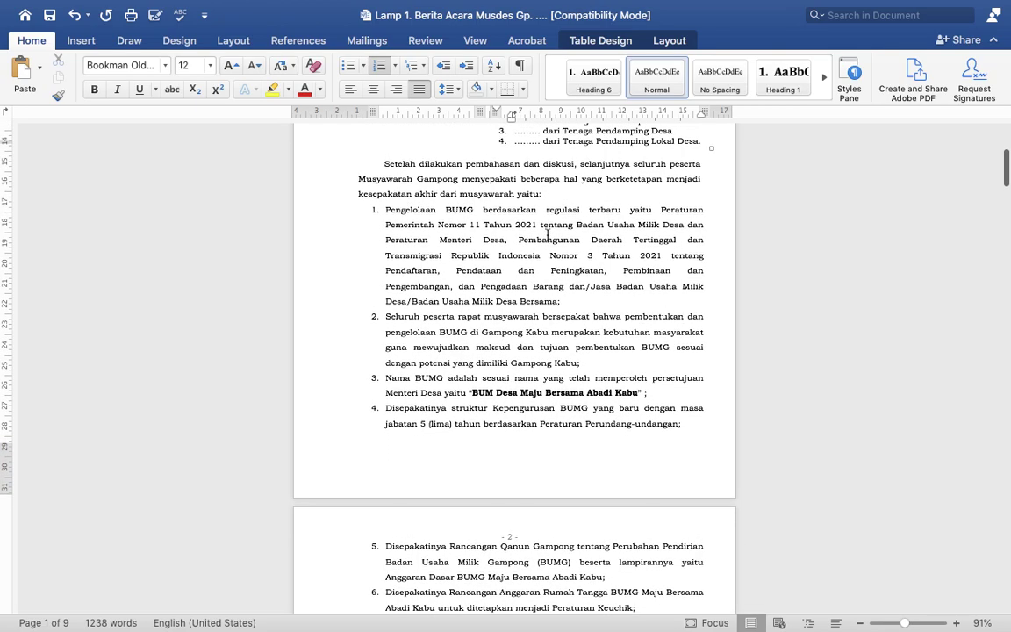
pyautogui.press('super+a')
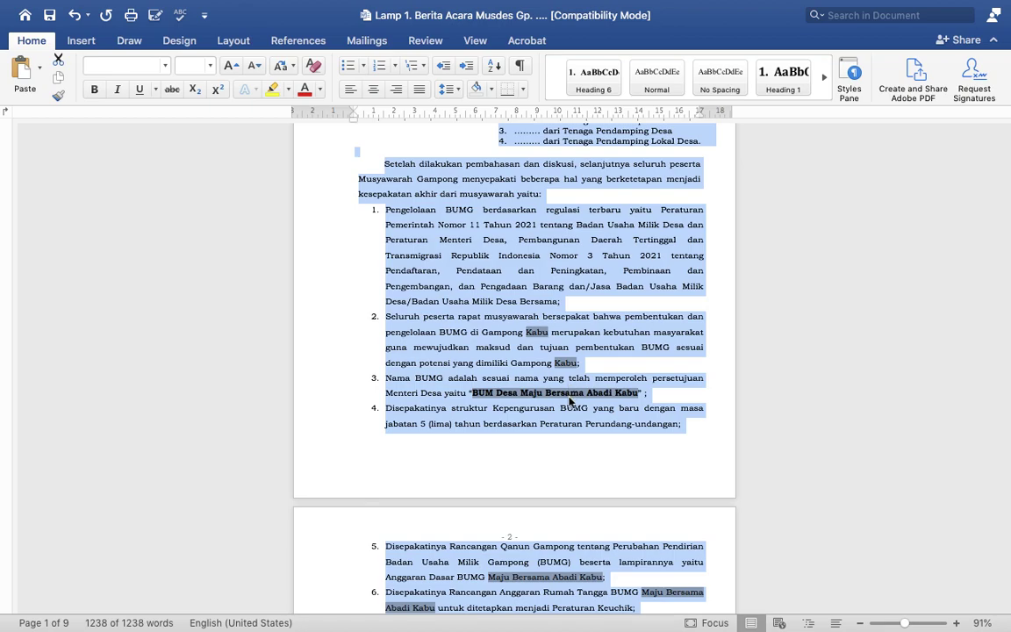
pyautogui.scroll(-3, 569, 398)
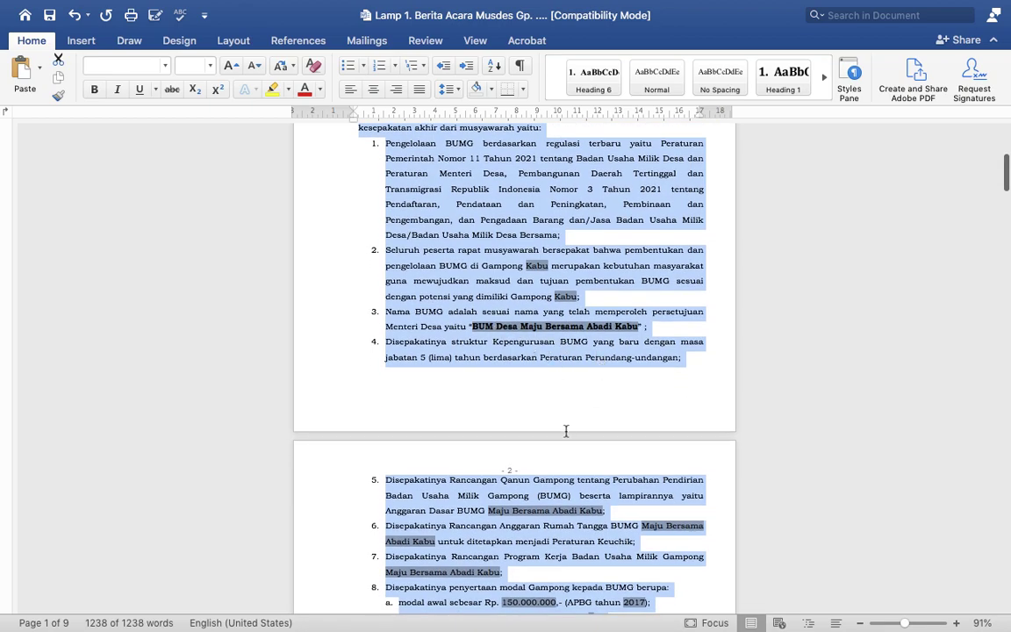
pyautogui.scroll(-4, 526, 518)
pyautogui.scroll(-2, 529, 516)
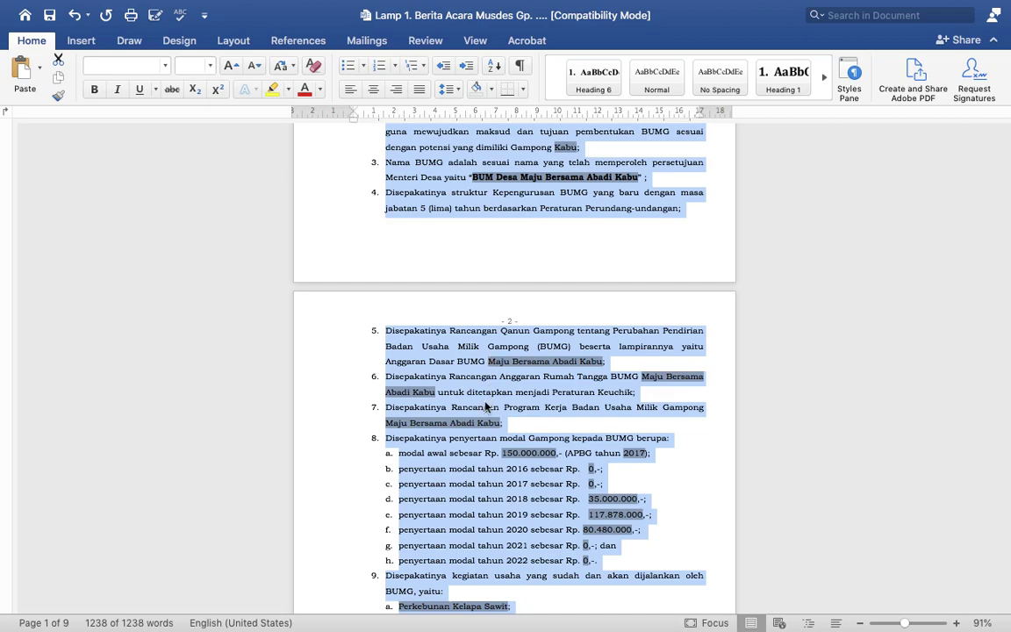
# Step: Delete the zero 2016 and 2017 capital contribution lines from item 8
pyautogui.click(542, 494)
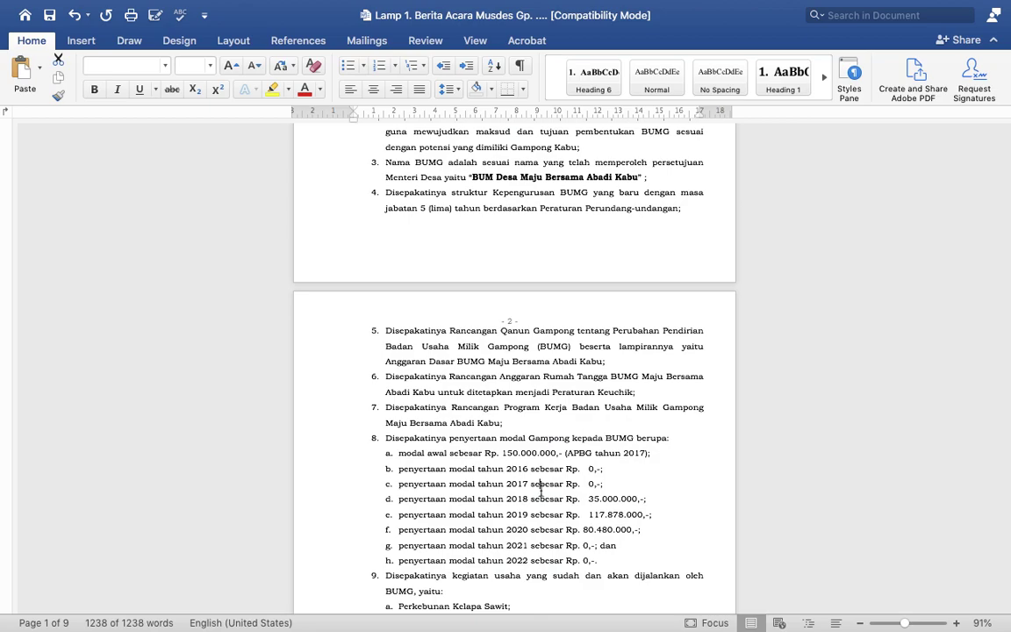
pyautogui.scroll(-3, 542, 491)
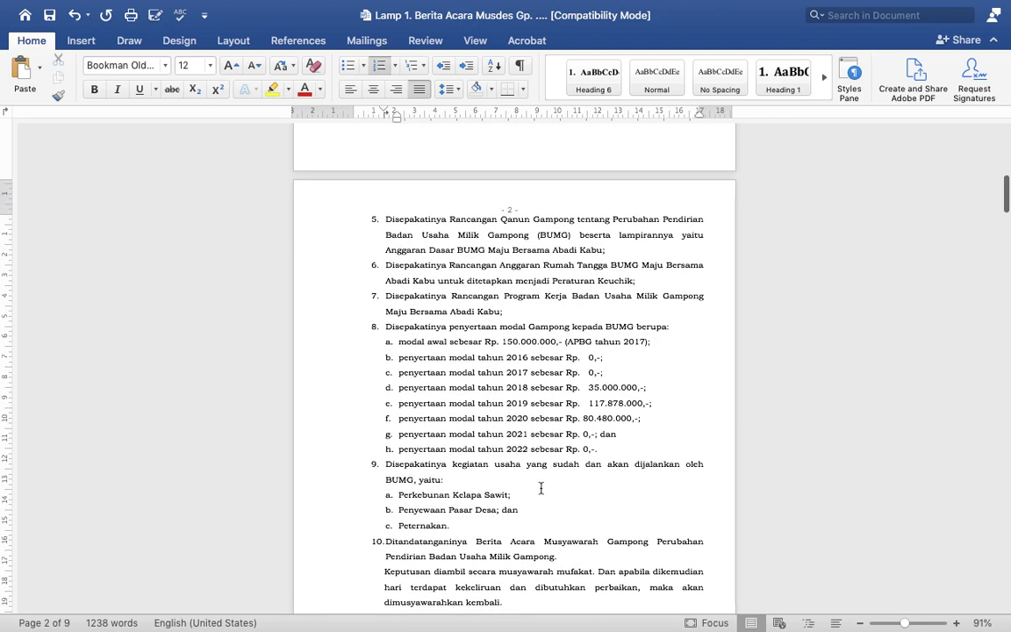
pyautogui.press('Down')
pyautogui.hotkey('shift', 'Home')
pyautogui.hotkey('shift', 'Up')
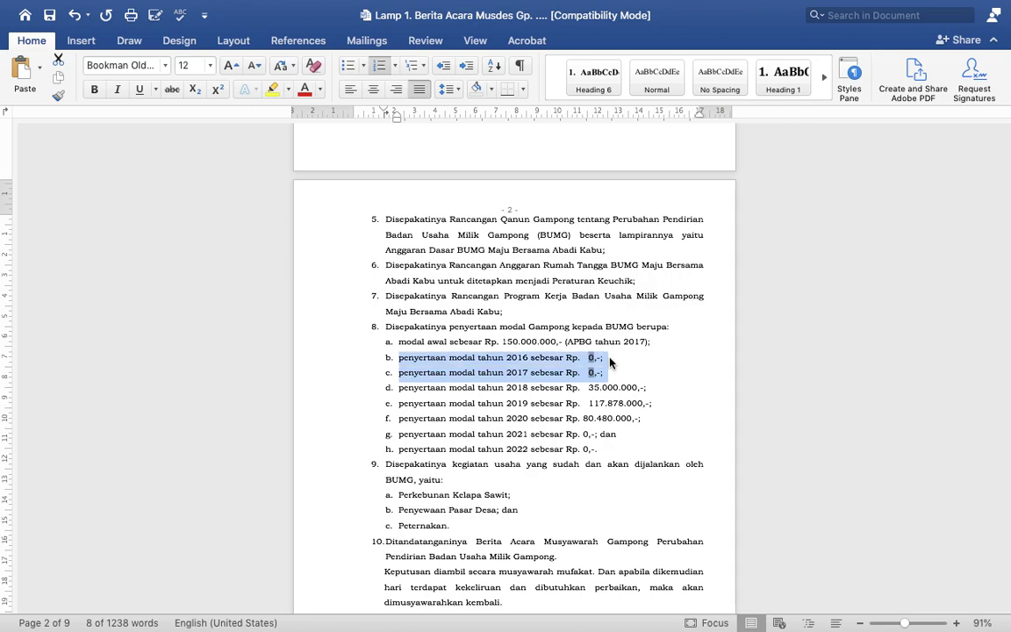
pyautogui.press('Delete')
# Step: Delete the zero 2021 and 2022 lines and end item d with a period
pyautogui.hotkey('shift', 'Down')
pyautogui.hotkey('shift', 'Down')
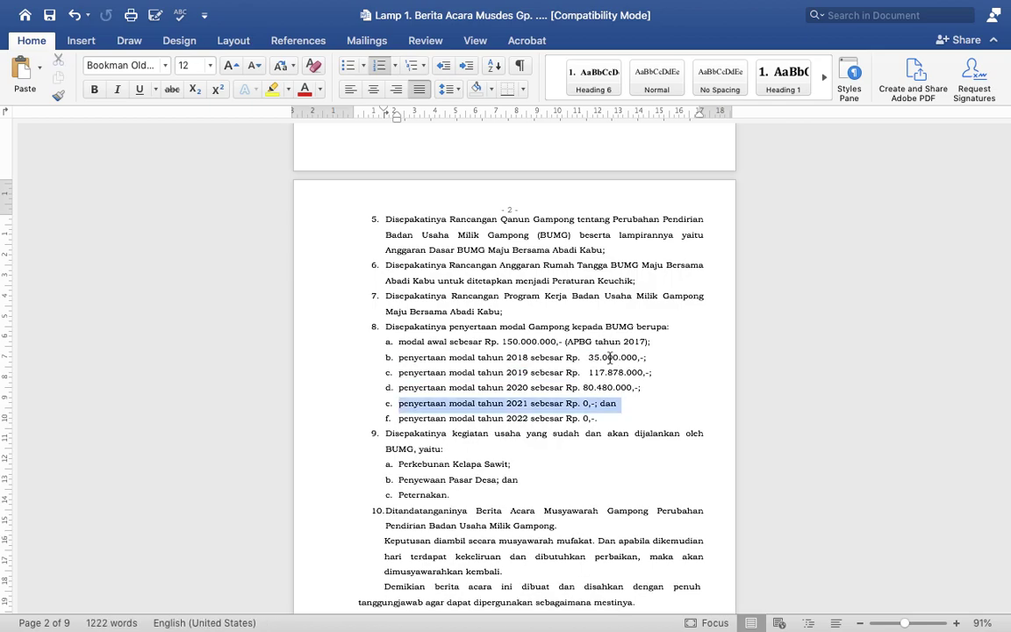
pyautogui.hotkey('shift', 'Left')
pyautogui.press('Delete')
pyautogui.press('BackSpace')
pyautogui.press('BackSpace')
pyautogui.press('BackSpace')
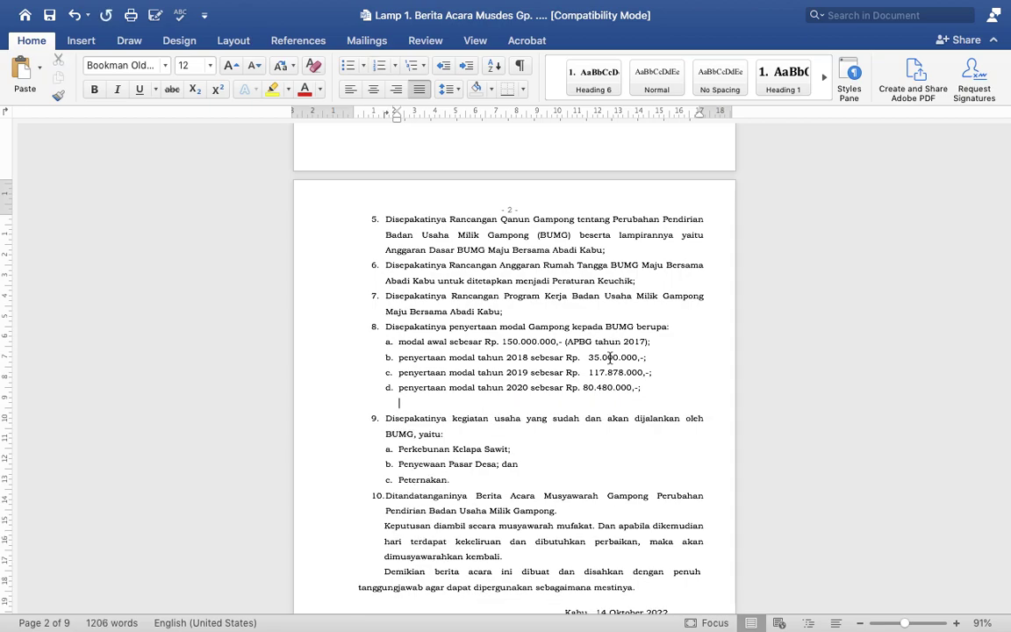
pyautogui.press('BackSpace')
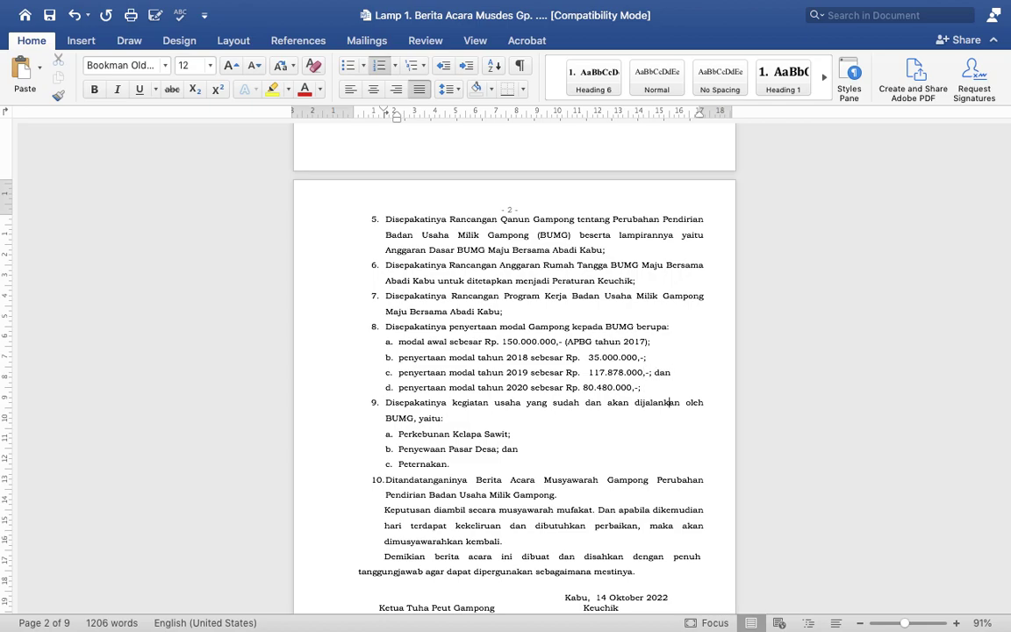
pyautogui.write('.')
pyautogui.press('super+a')
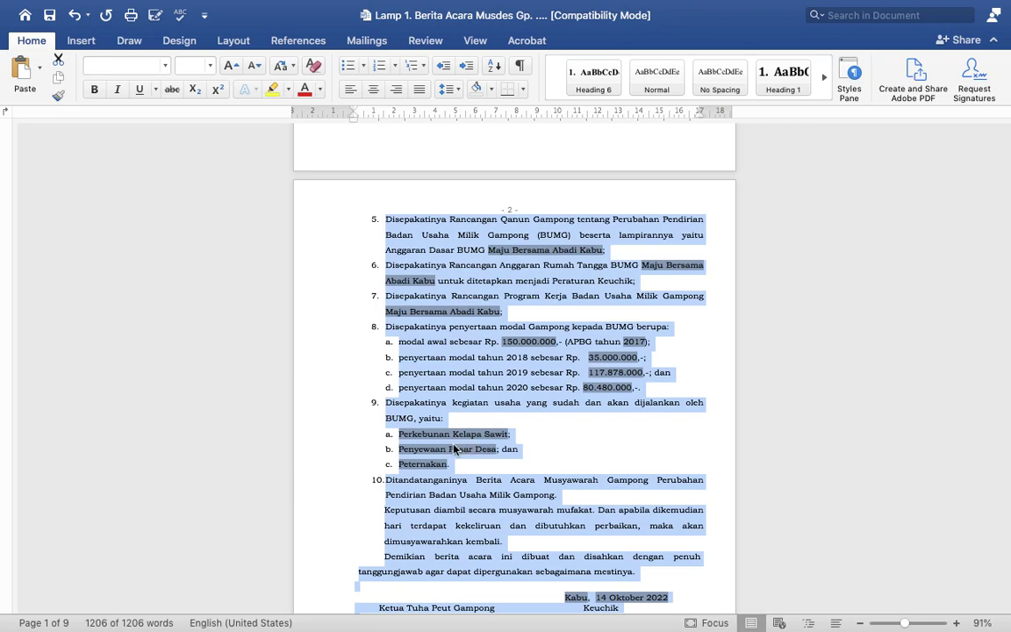
# Step: Change the Jam line from 20.30 s/d 02.00 to 09.00 s/d 13.00 WIB
pyautogui.scroll(-3, 456, 444)
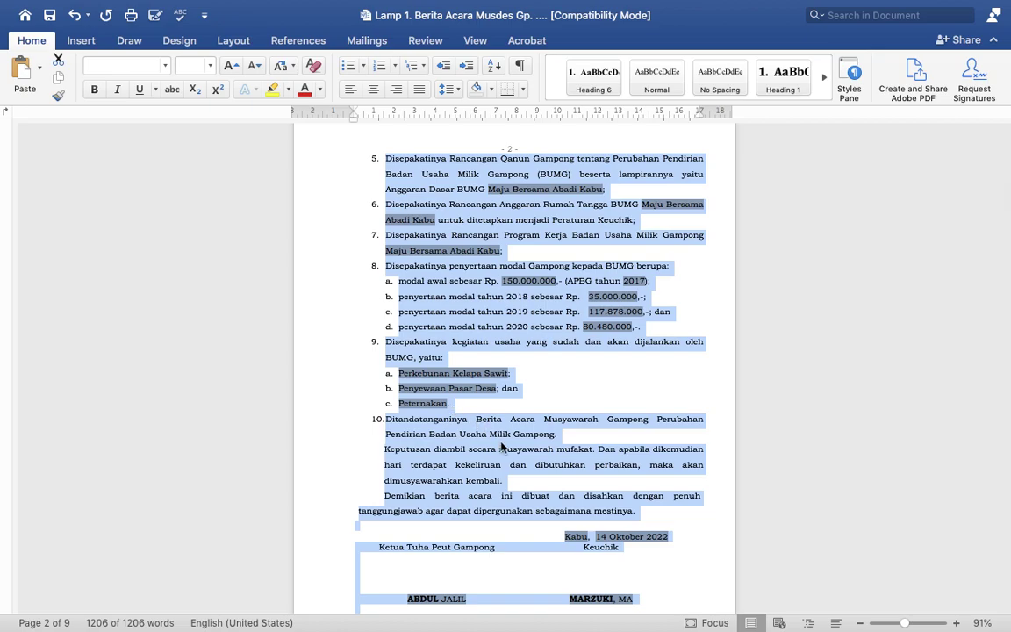
pyautogui.scroll(-5, 508, 453)
pyautogui.scroll(-1, 507, 453)
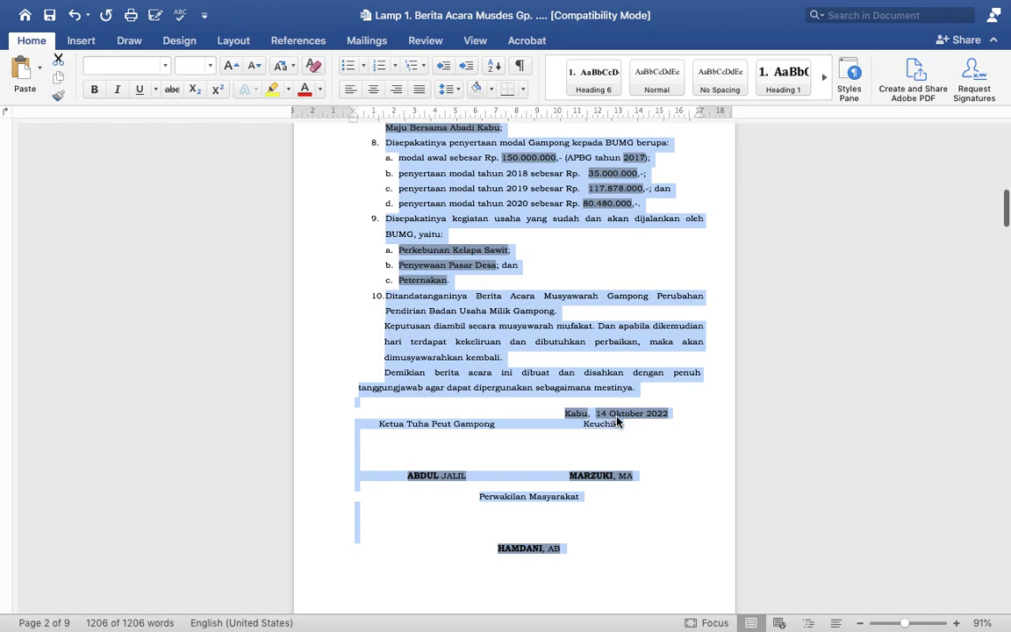
pyautogui.scroll(10, 629, 423)
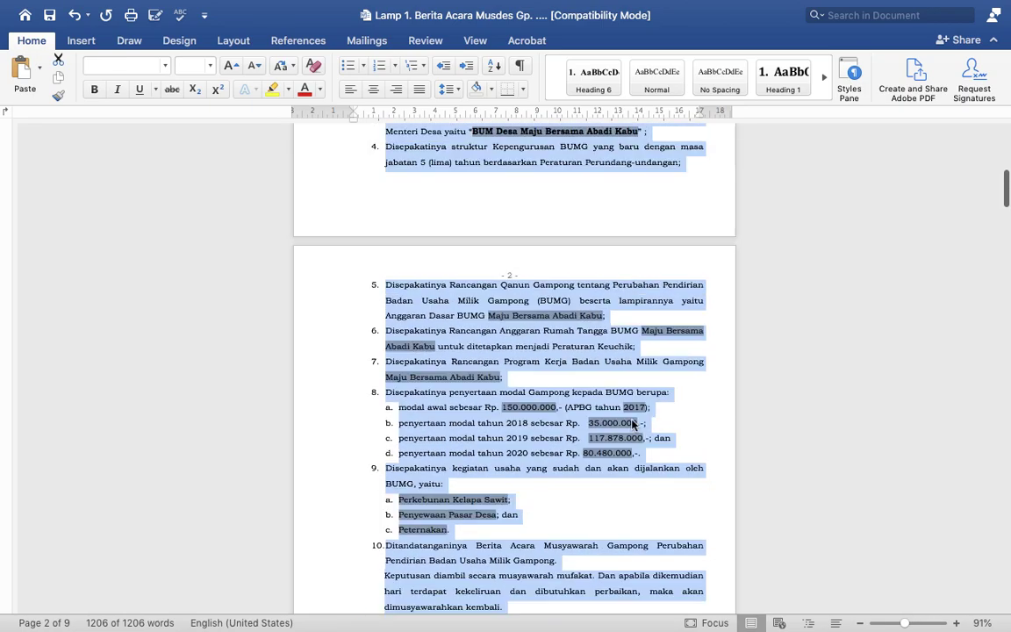
pyautogui.scroll(4, 632, 425)
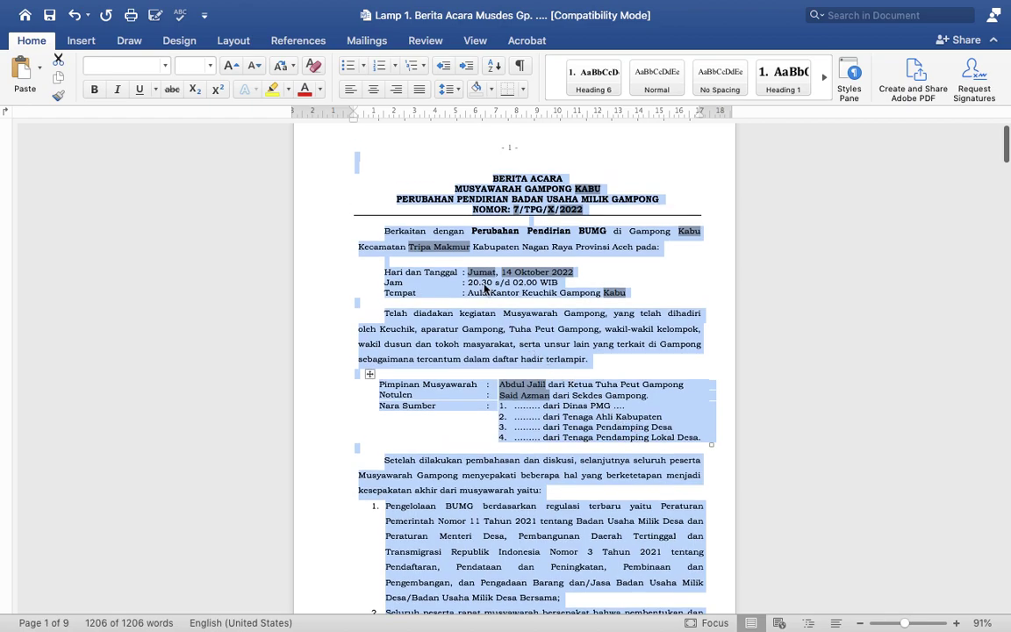
pyautogui.click(474, 286)
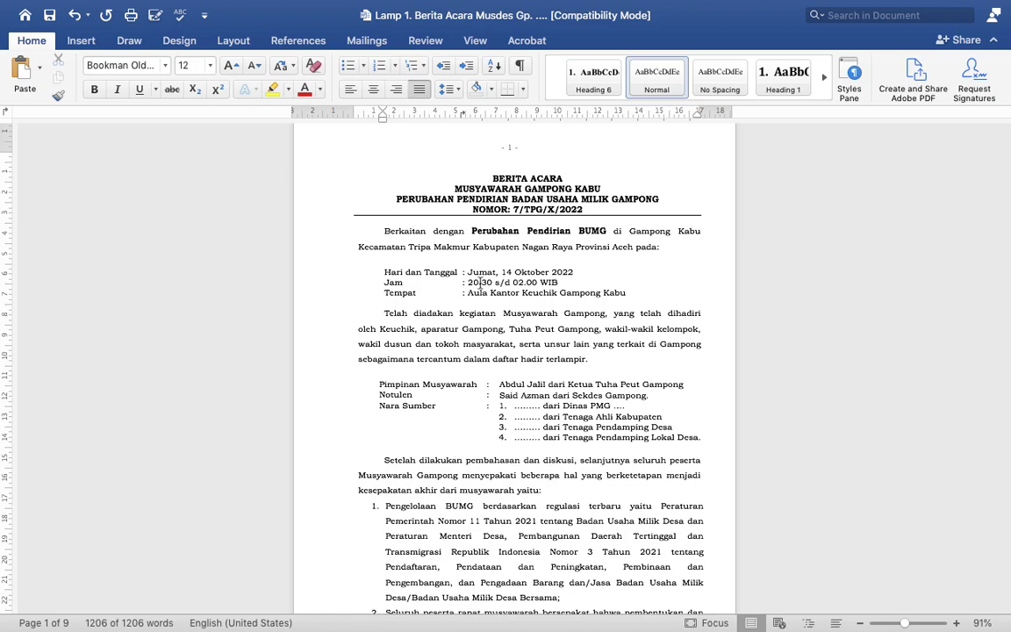
pyautogui.moveTo(479, 282); pyautogui.dragTo(468, 282)
pyautogui.write('09')
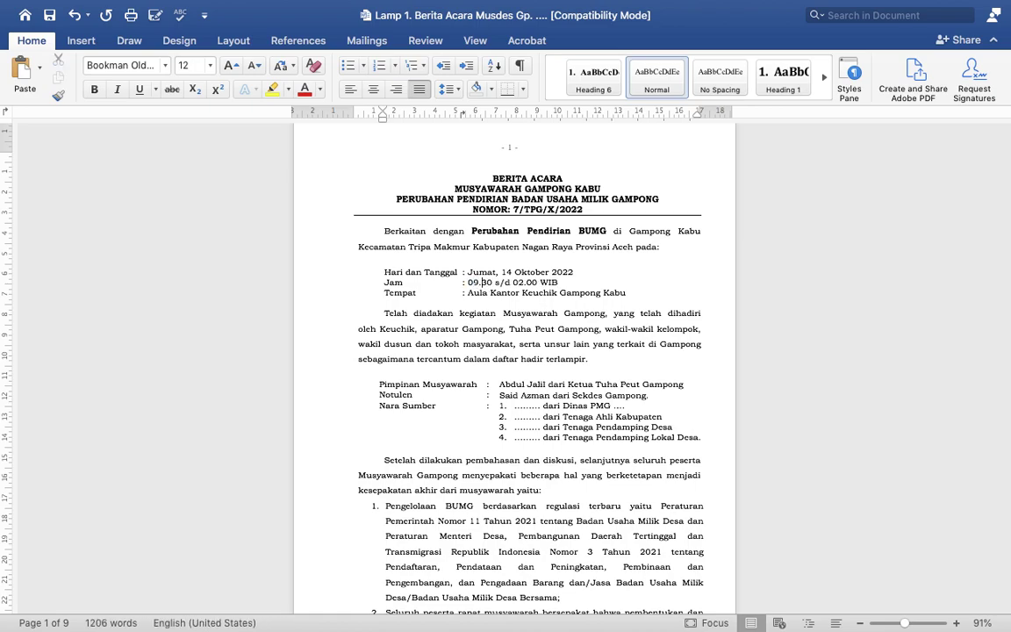
pyautogui.press('Right')
pyautogui.press('Delete')
pyautogui.write('0')
pyautogui.moveTo(512, 281); pyautogui.dragTo(524, 281)
pyautogui.write('13')
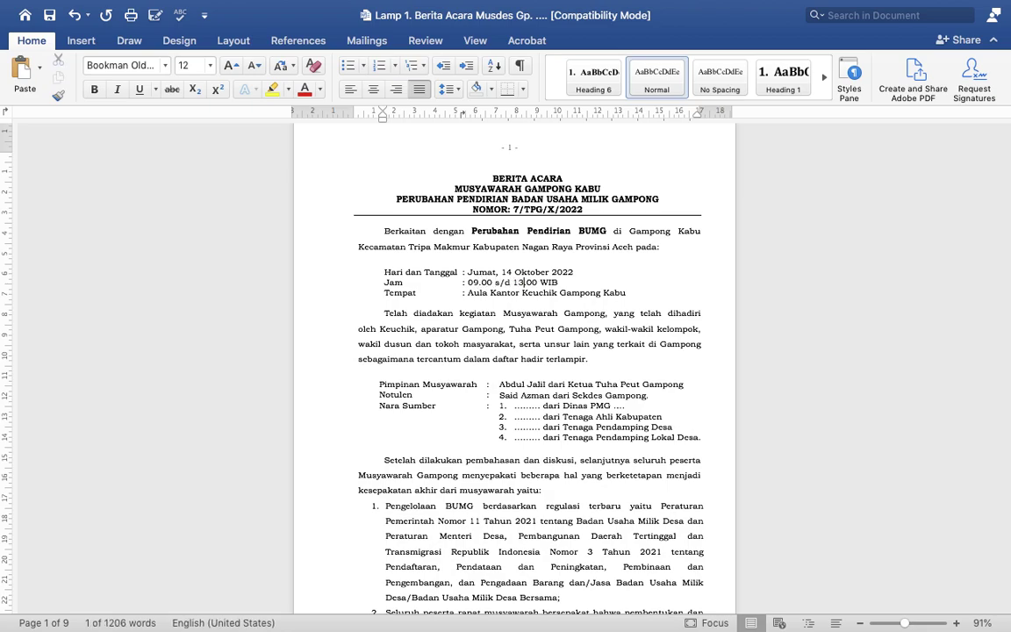
# Step: Review the linked fields and delete the extra space before 80.480.000 in item 8d
pyautogui.press('cmd+a')
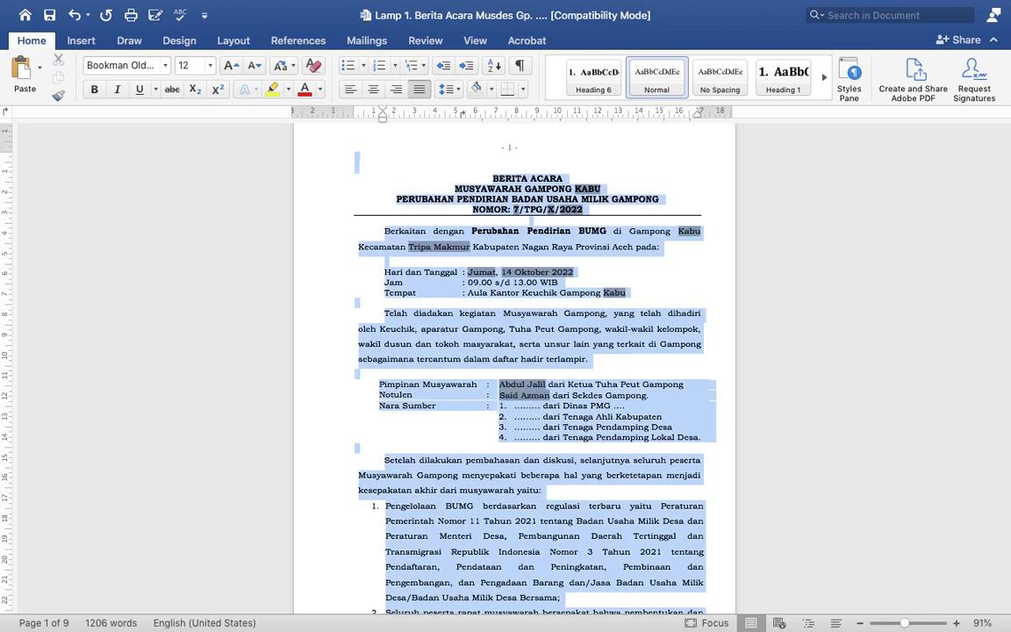
pyautogui.scroll(-1, 593, 336)
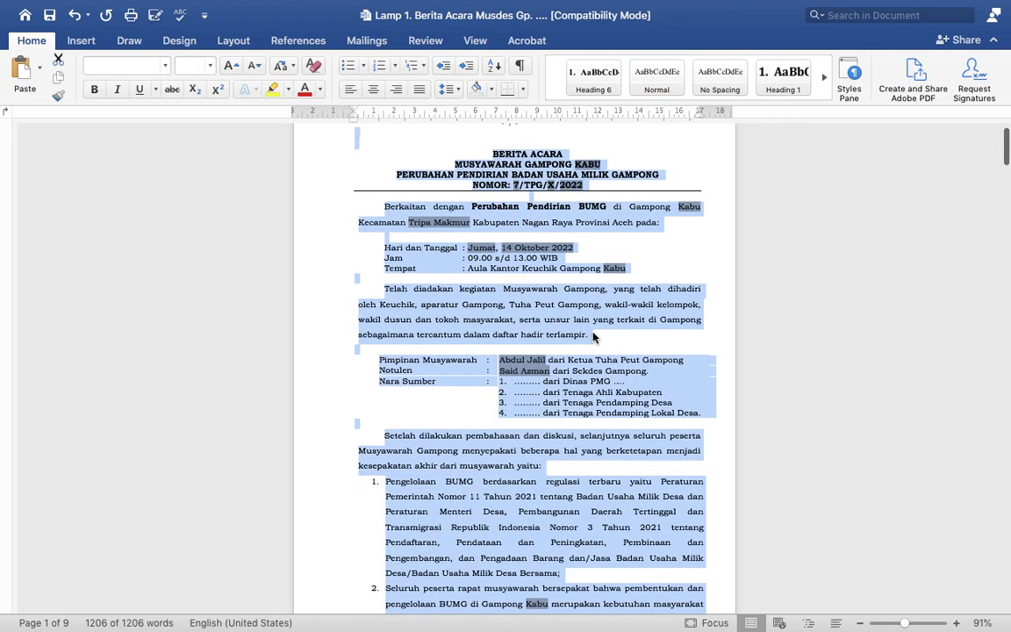
pyautogui.scroll(-10, 593, 323)
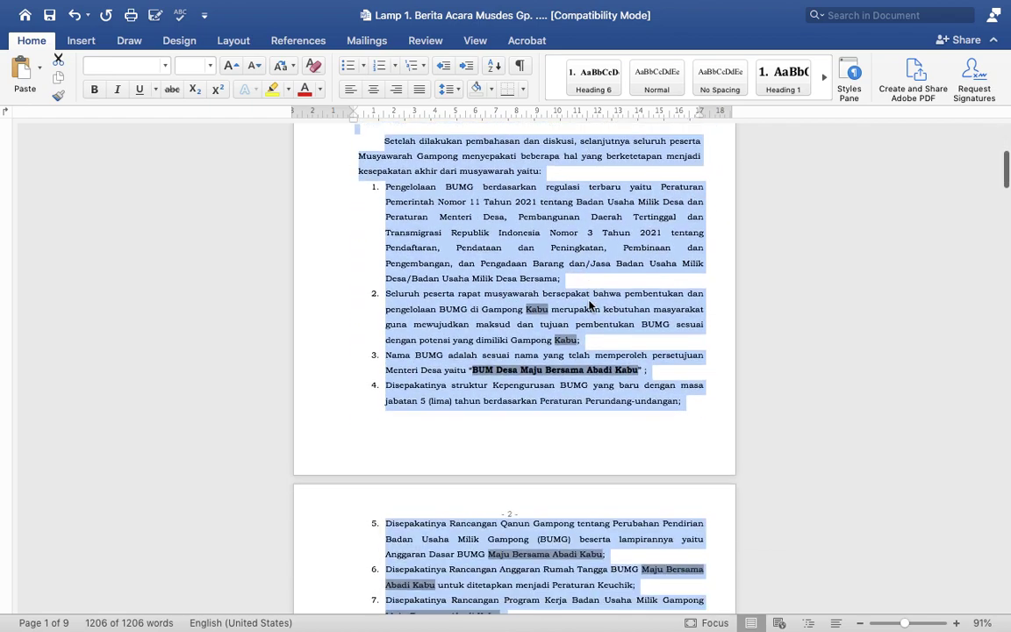
pyautogui.scroll(-5, 590, 302)
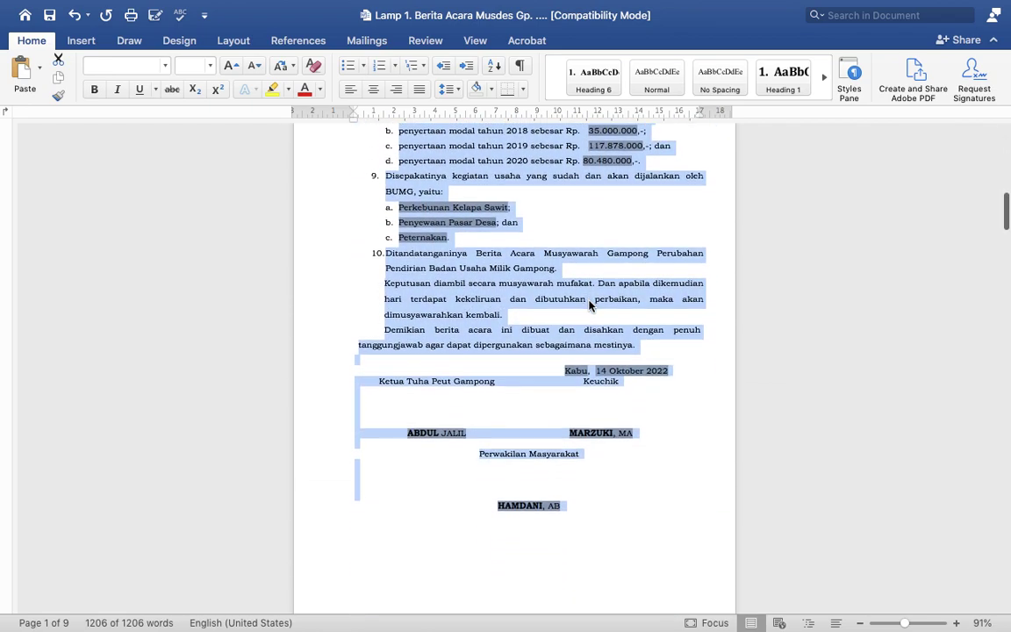
pyautogui.scroll(2, 590, 303)
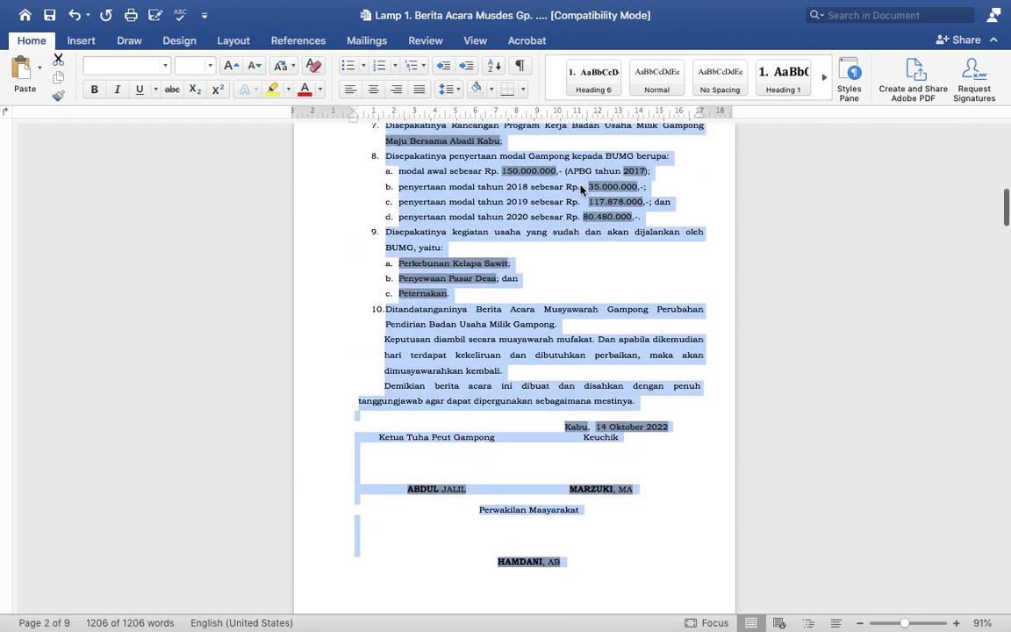
pyautogui.click(581, 187)
pyautogui.doubleClick(582, 217)
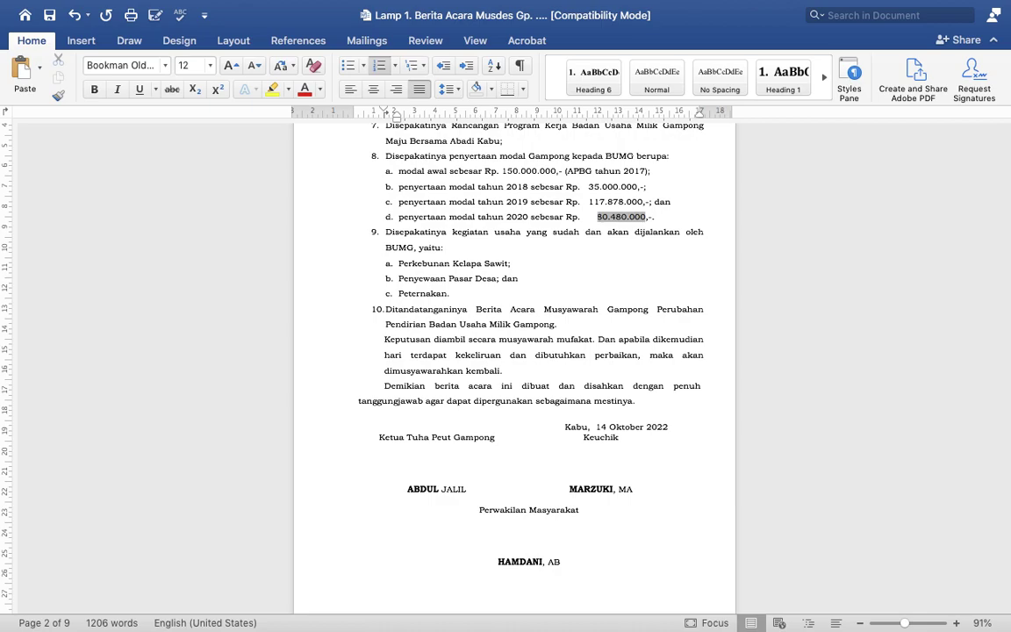
pyautogui.press('BackSpace')
# Step: Make each of the three signatories' names, titles included, fully bold
pyautogui.scroll(-3, 575, 222)
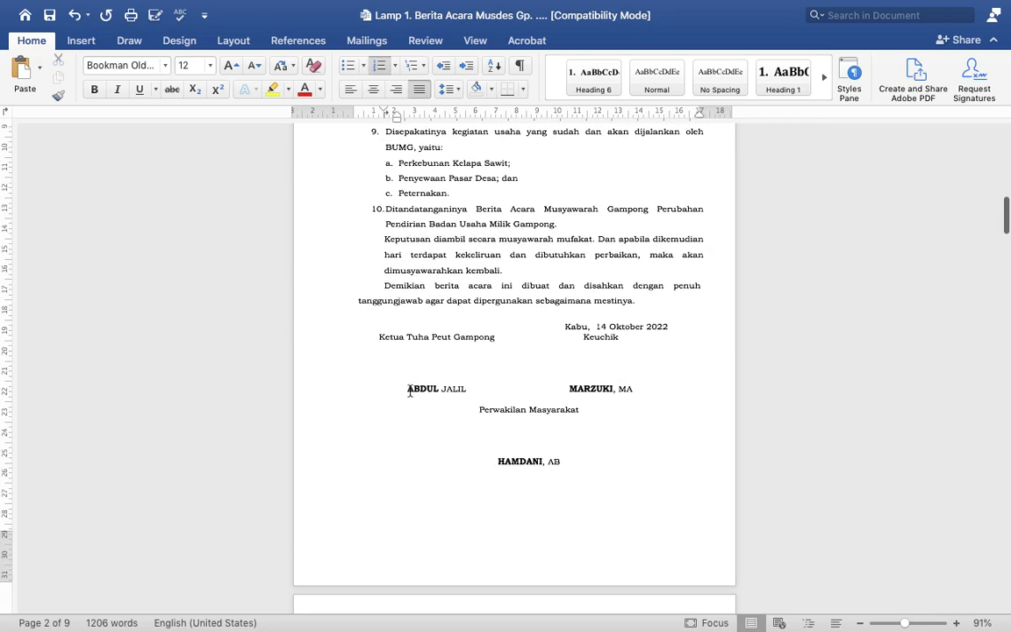
pyautogui.moveTo(413, 388); pyautogui.dragTo(466, 389)
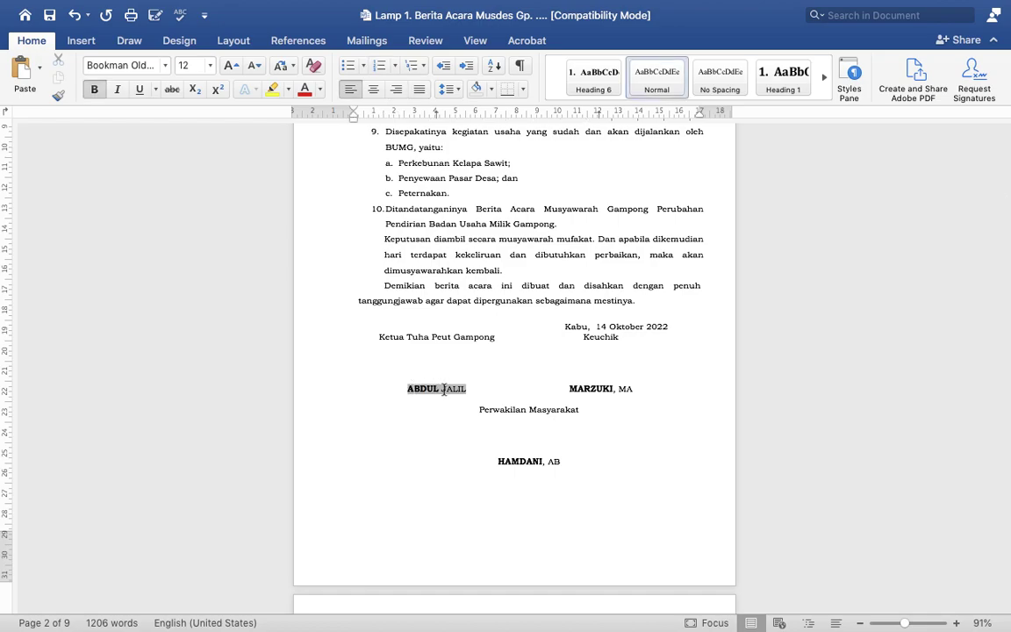
pyautogui.click(491, 366)
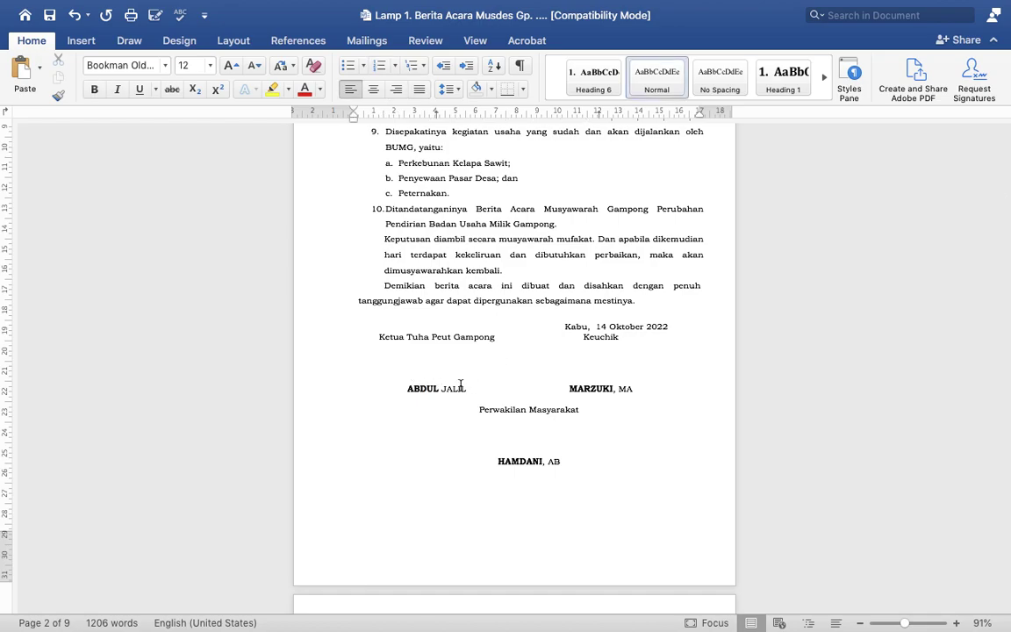
pyautogui.moveTo(408, 389); pyautogui.dragTo(464, 390)
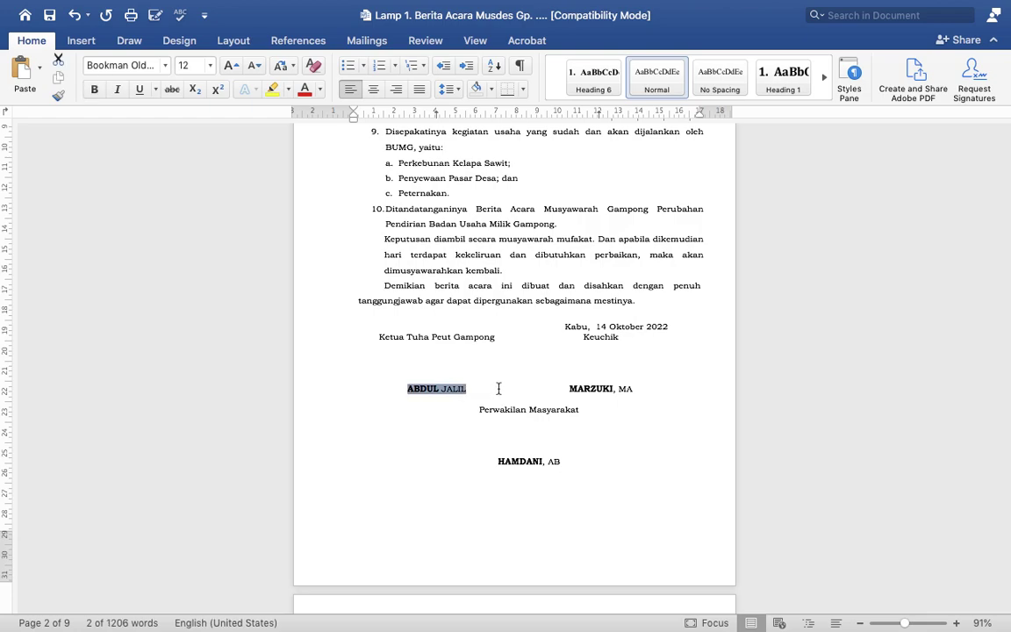
pyautogui.press('super+b')
pyautogui.moveTo(570, 389); pyautogui.dragTo(633, 390)
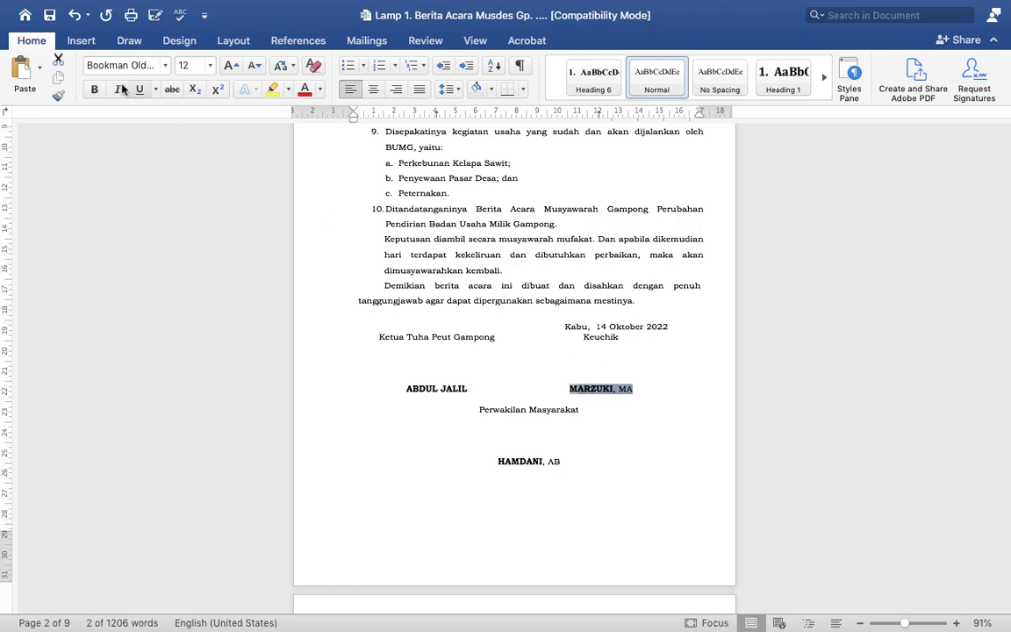
pyautogui.click(95, 90)
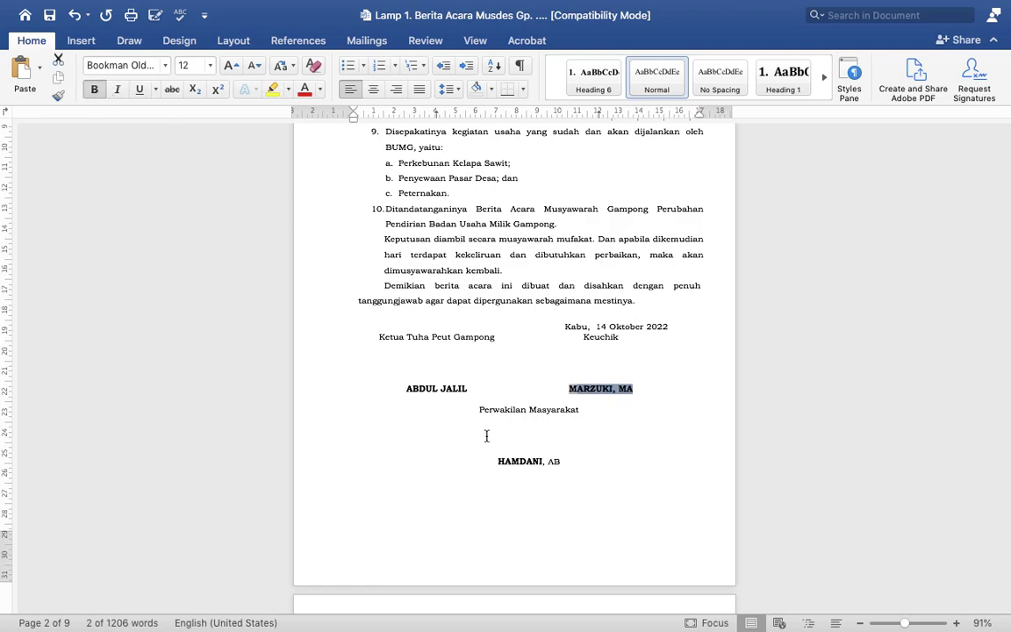
pyautogui.moveTo(499, 462); pyautogui.dragTo(564, 462)
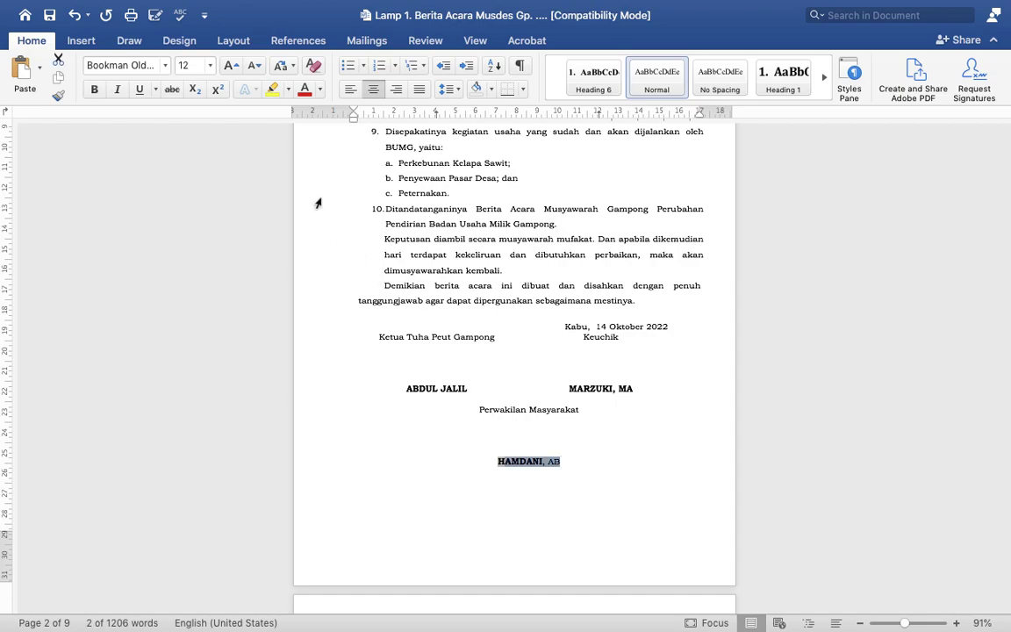
pyautogui.click(94, 89)
pyautogui.click(94, 89)
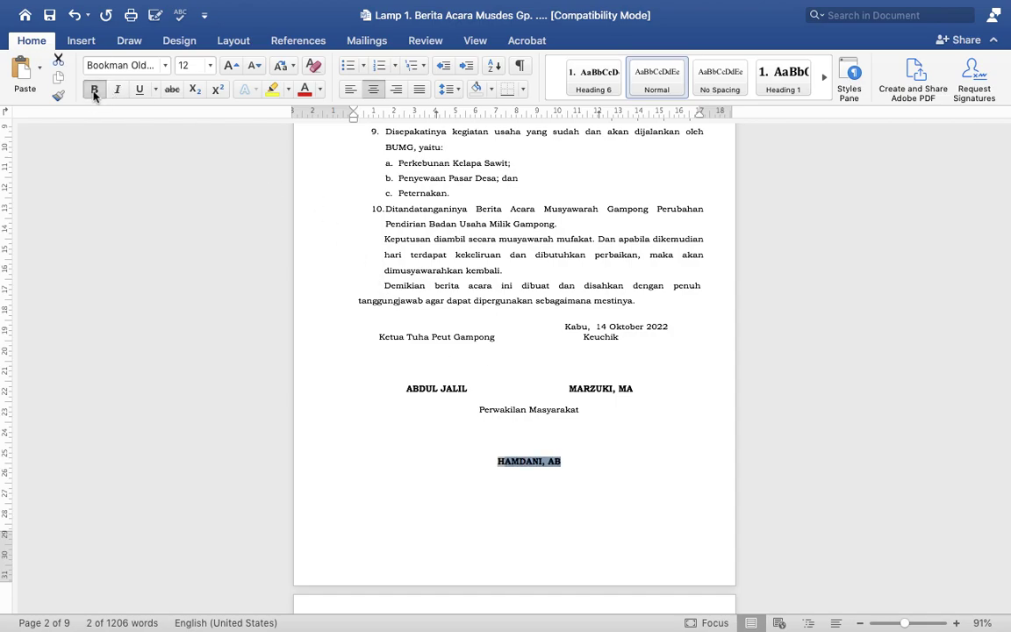
pyautogui.scroll(-1, 453, 345)
pyautogui.scroll(-10, 453, 347)
pyautogui.scroll(3, 449, 355)
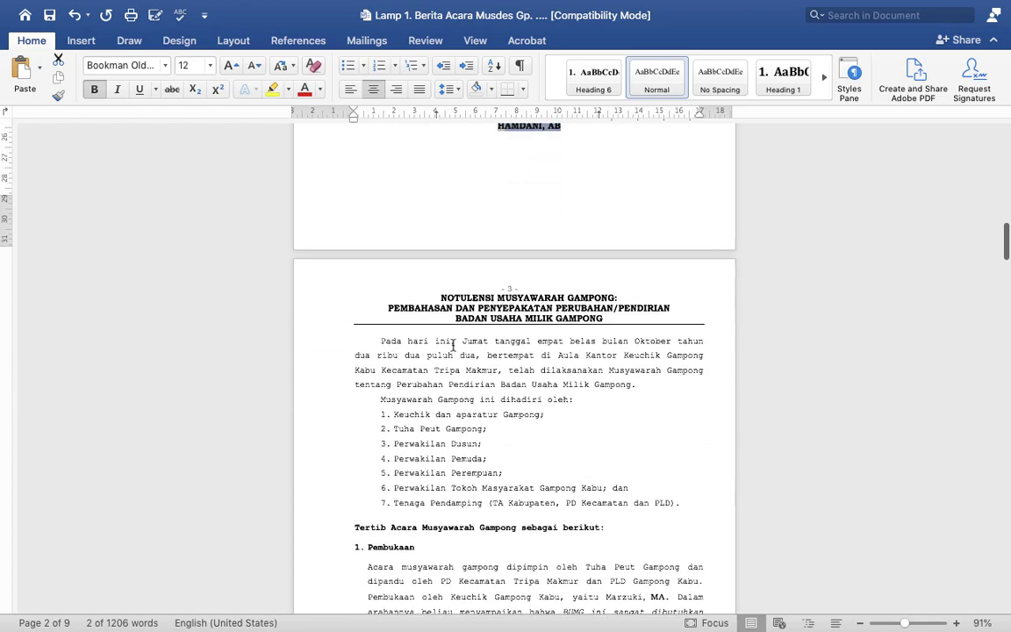
pyautogui.click(445, 367)
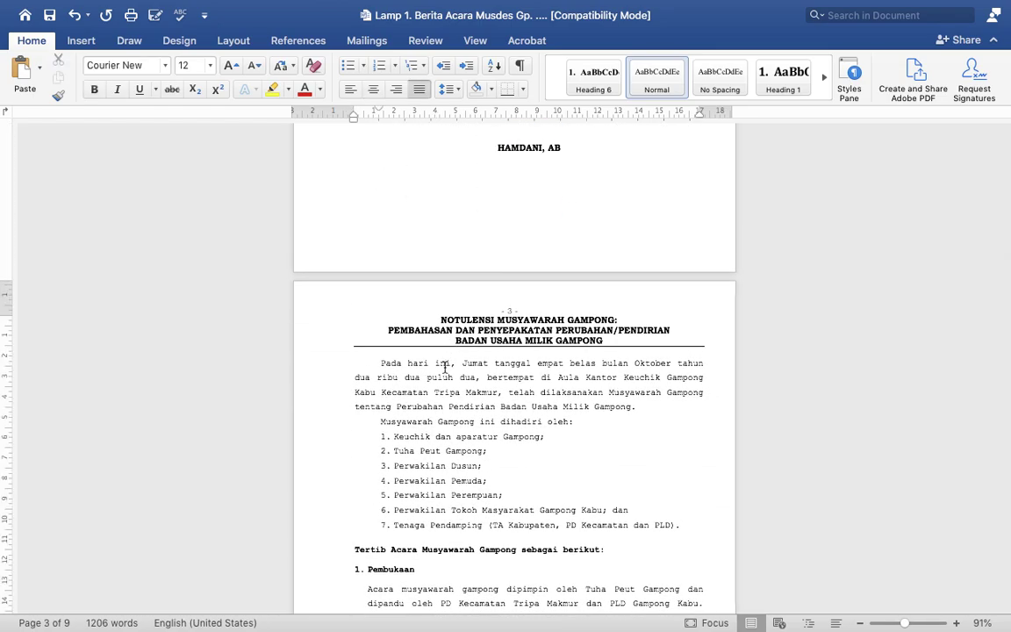
pyautogui.press('super+a')
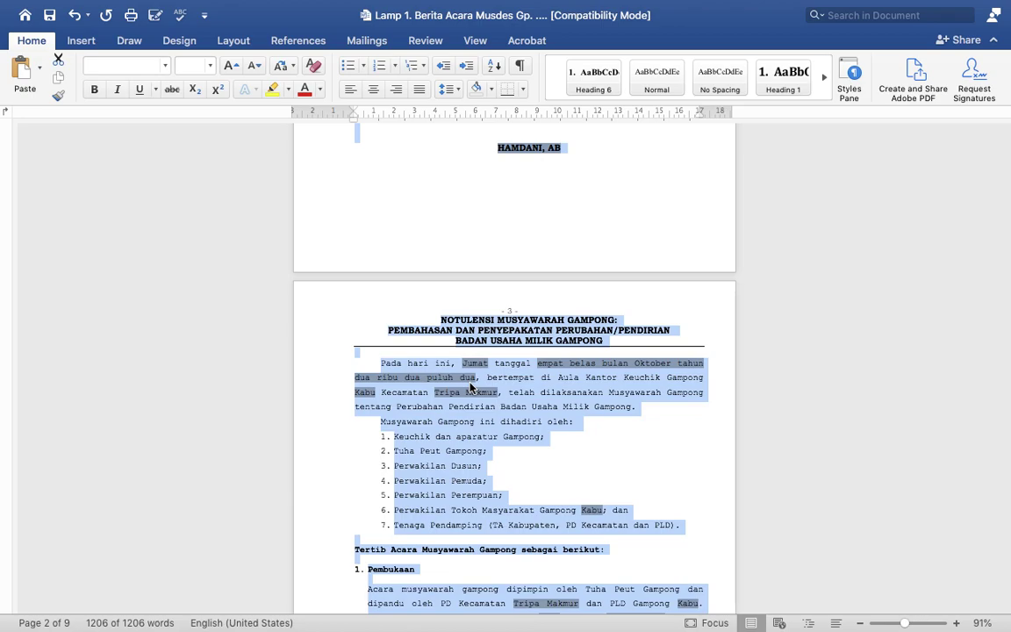
pyautogui.scroll(-5, 496, 395)
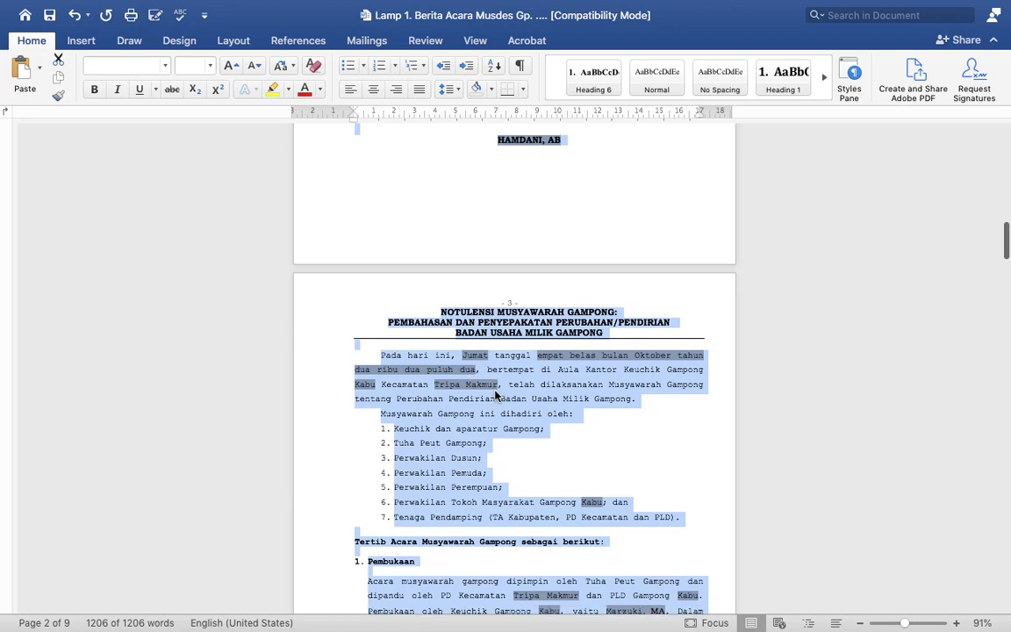
pyautogui.scroll(-1, 495, 396)
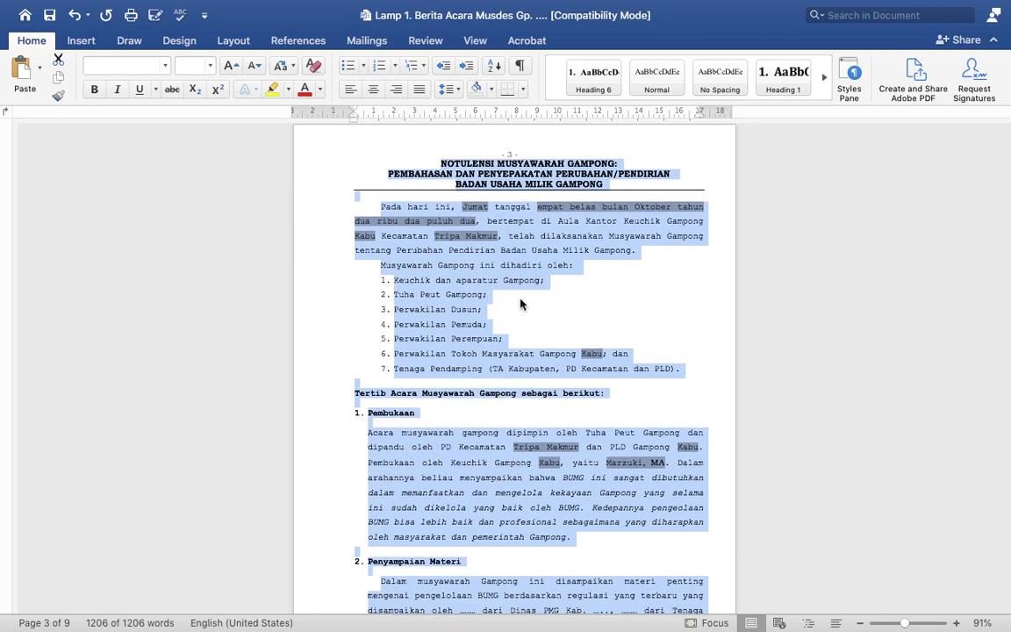
pyautogui.scroll(-2, 524, 290)
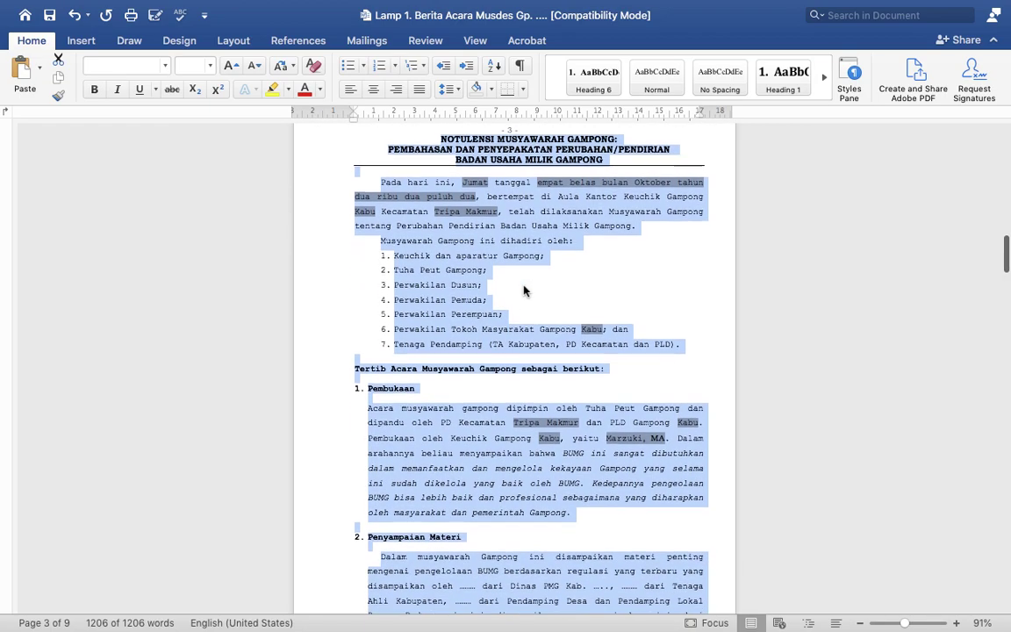
pyautogui.scroll(2, 524, 291)
pyautogui.scroll(-1, 524, 290)
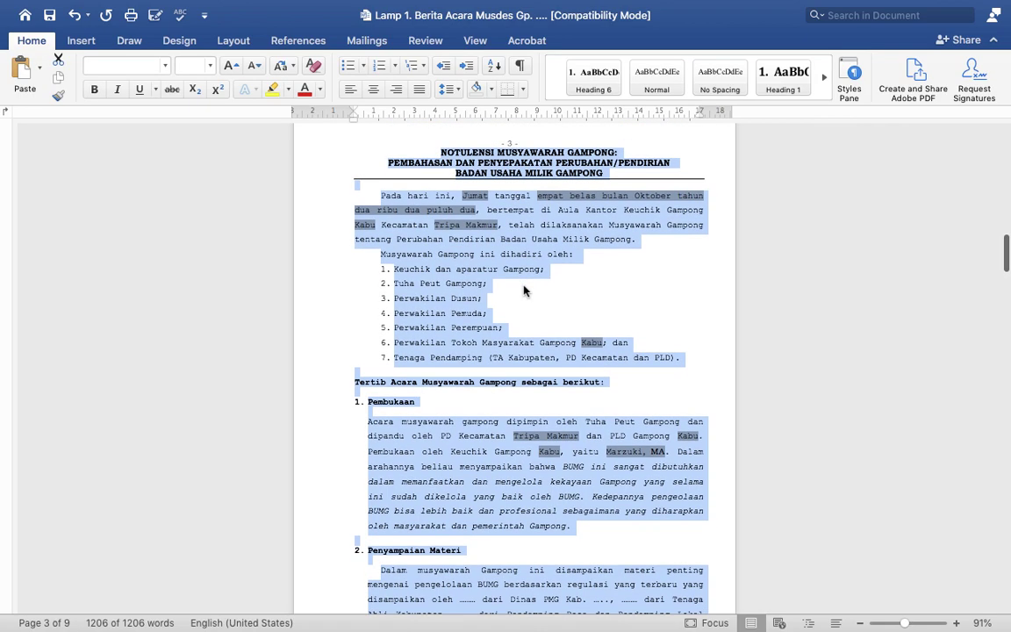
pyautogui.scroll(-2, 524, 291)
pyautogui.scroll(-1, 524, 291)
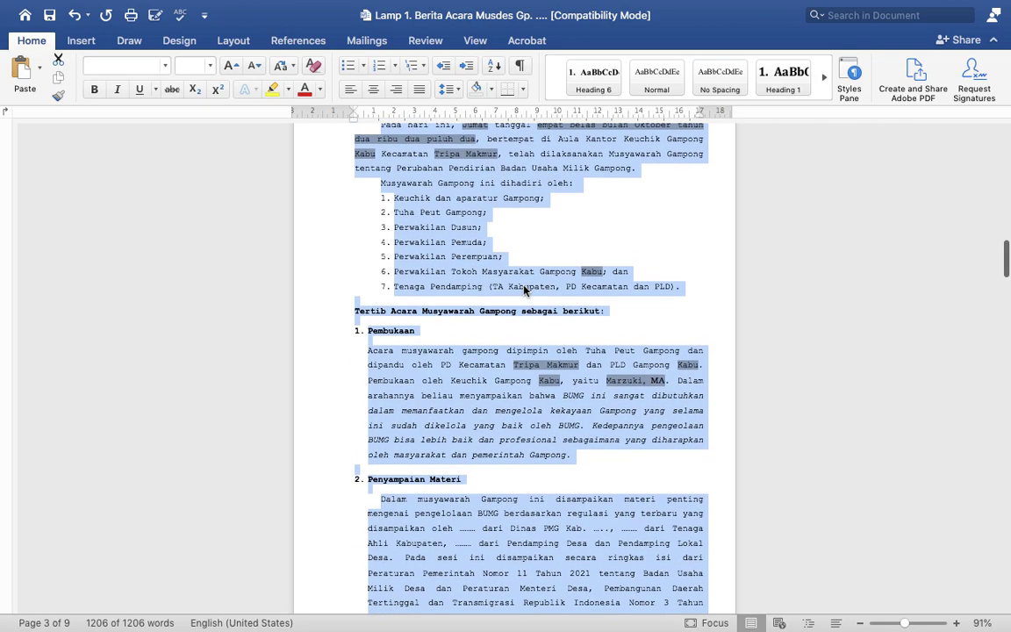
pyautogui.scroll(-1, 524, 290)
pyautogui.scroll(-4, 524, 291)
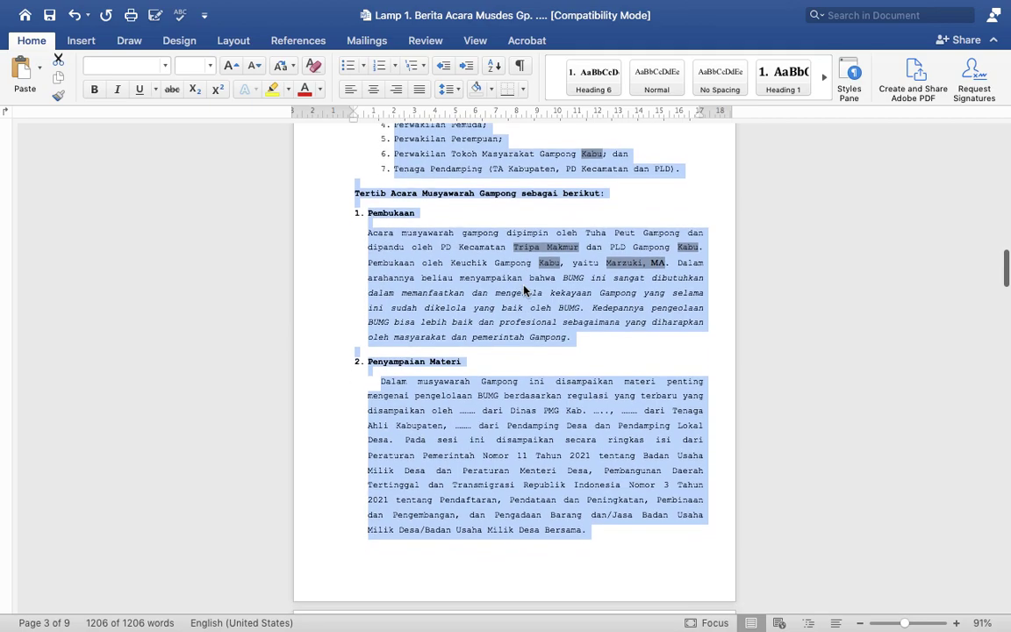
pyautogui.scroll(-2, 524, 290)
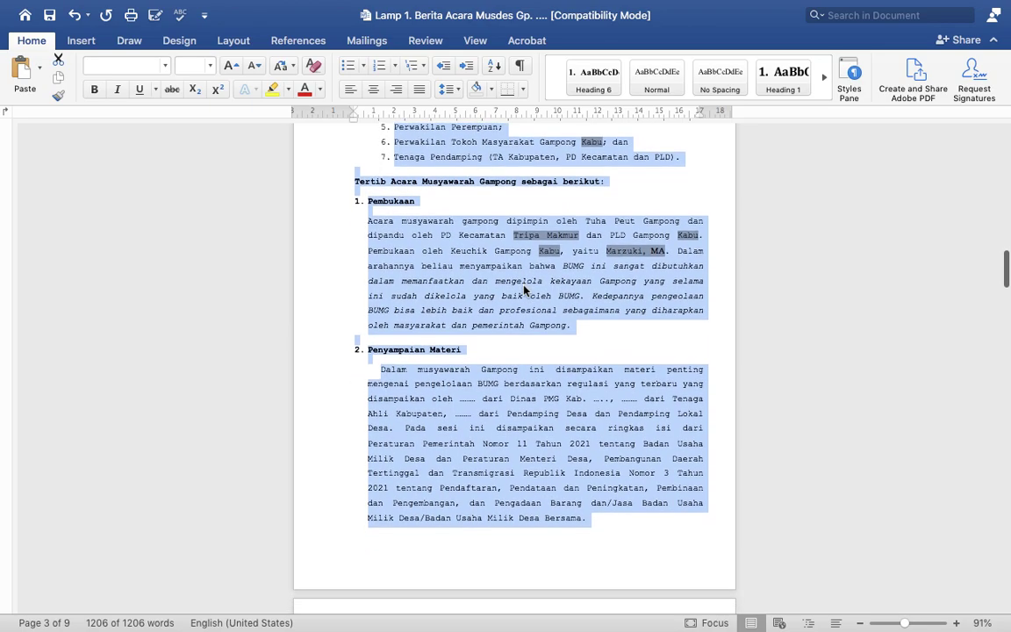
pyautogui.scroll(-9, 524, 290)
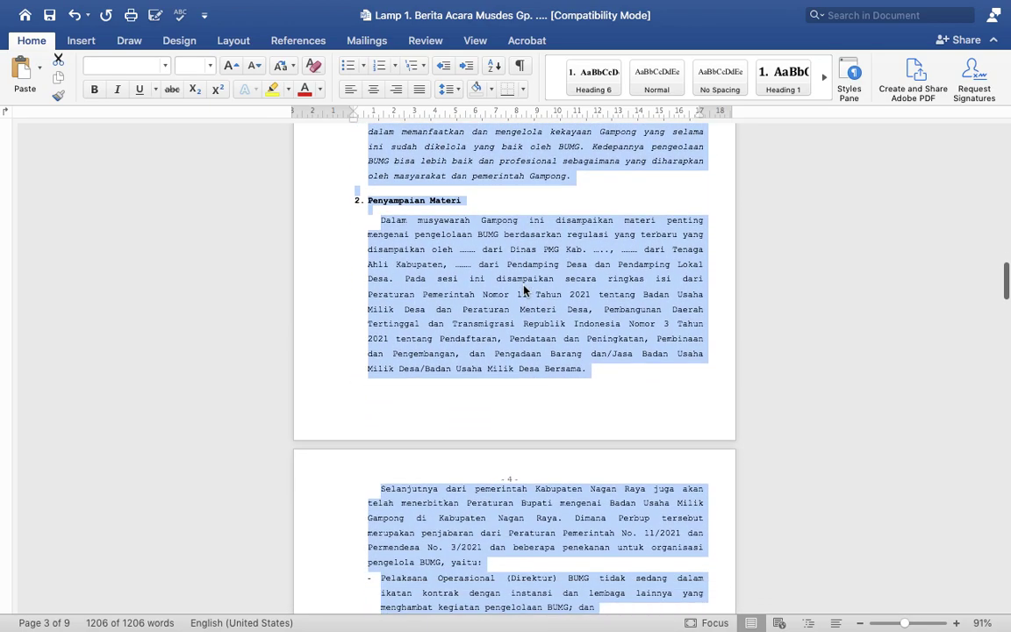
pyautogui.scroll(-8, 524, 290)
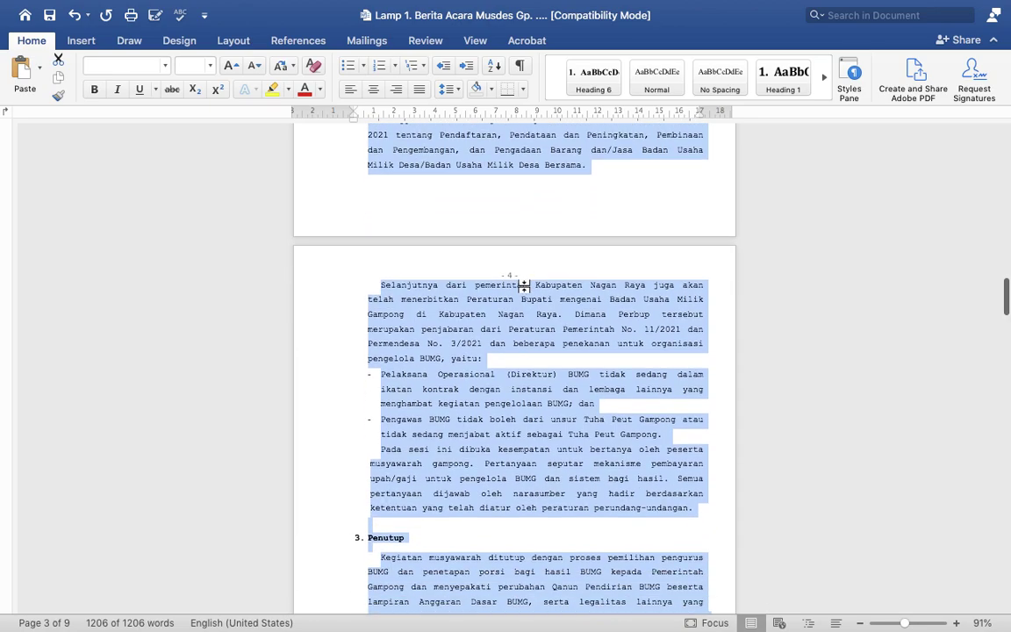
pyautogui.scroll(-8, 524, 290)
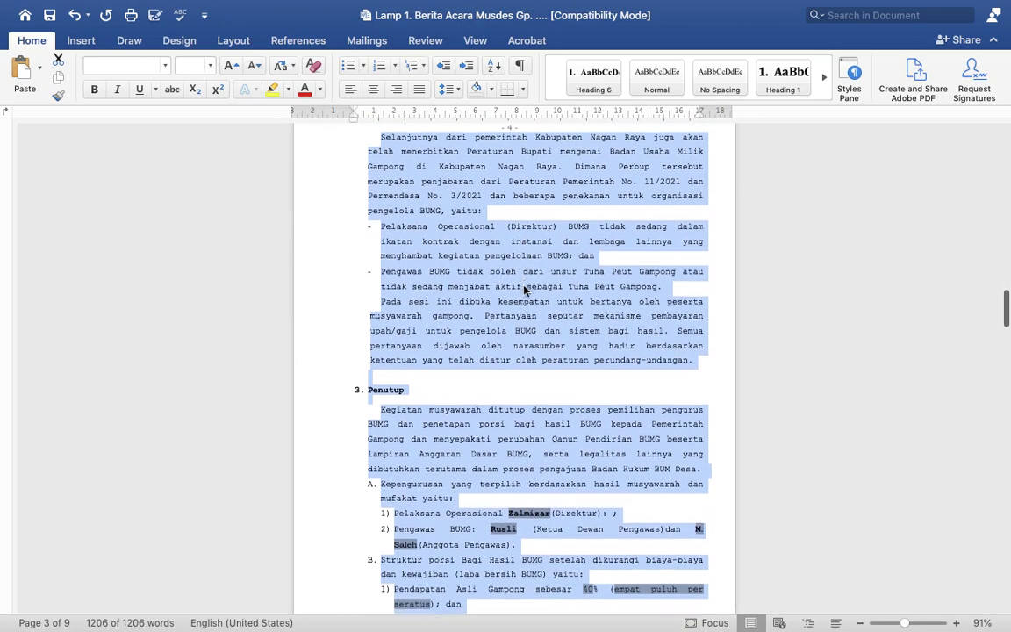
pyautogui.scroll(-3, 524, 291)
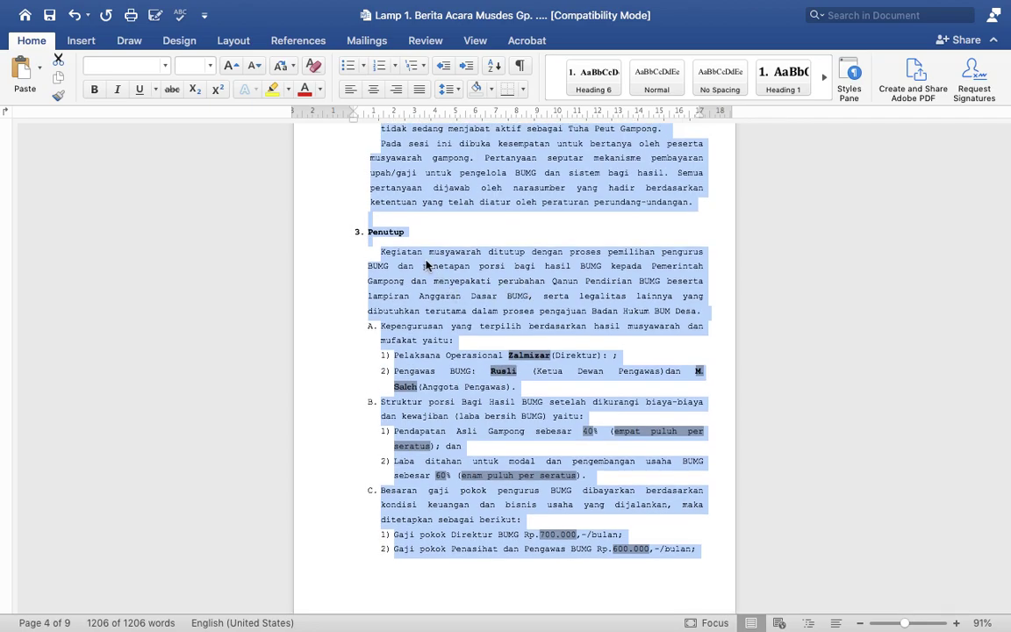
pyautogui.scroll(3, 426, 264)
pyautogui.scroll(-2, 428, 261)
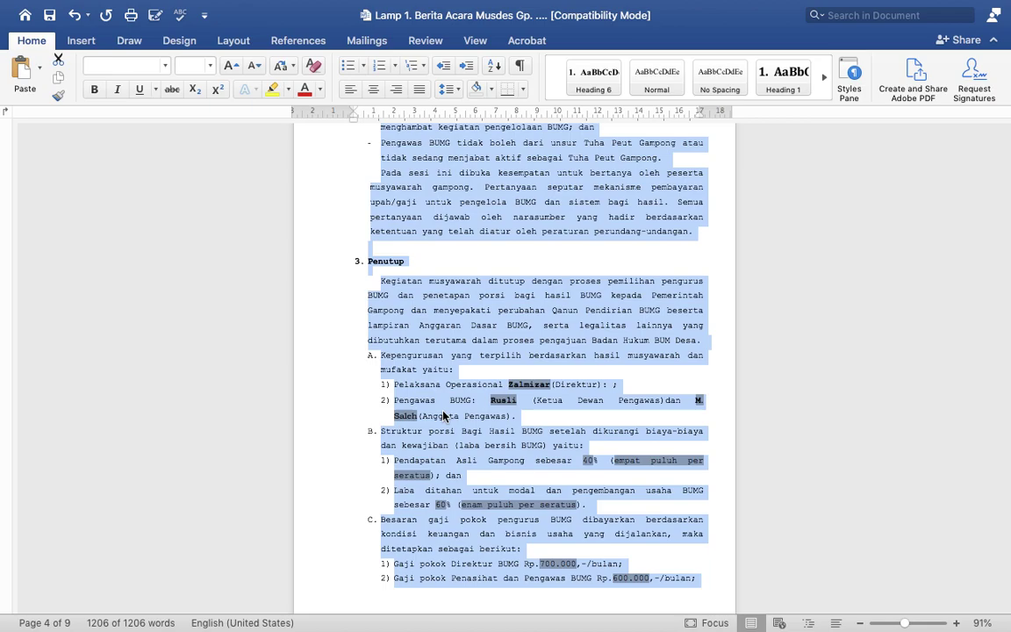
pyautogui.scroll(-2, 443, 416)
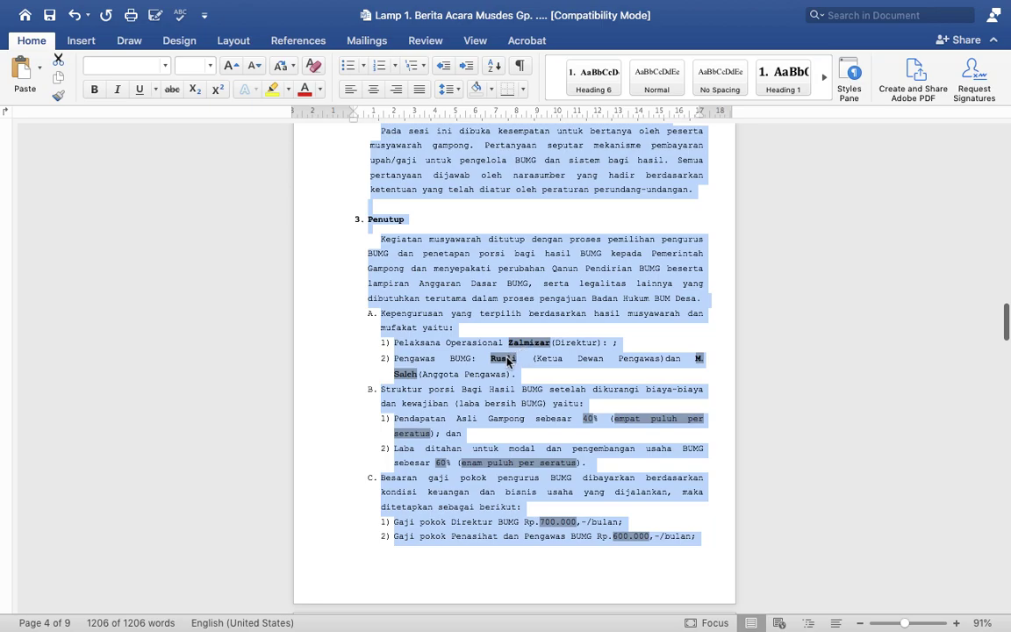
pyautogui.scroll(-2, 527, 429)
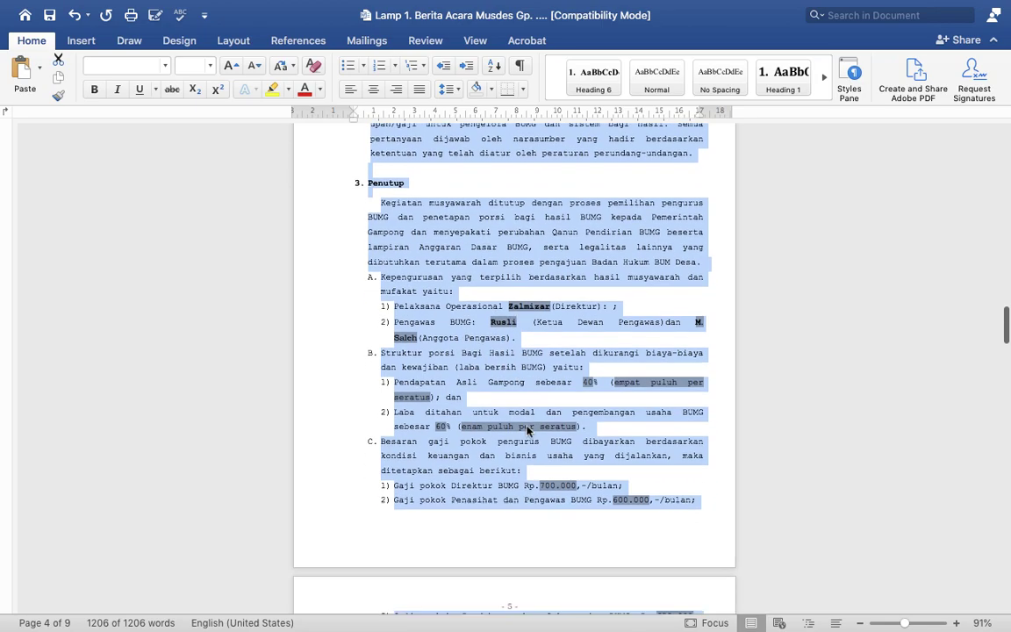
pyautogui.click(546, 435)
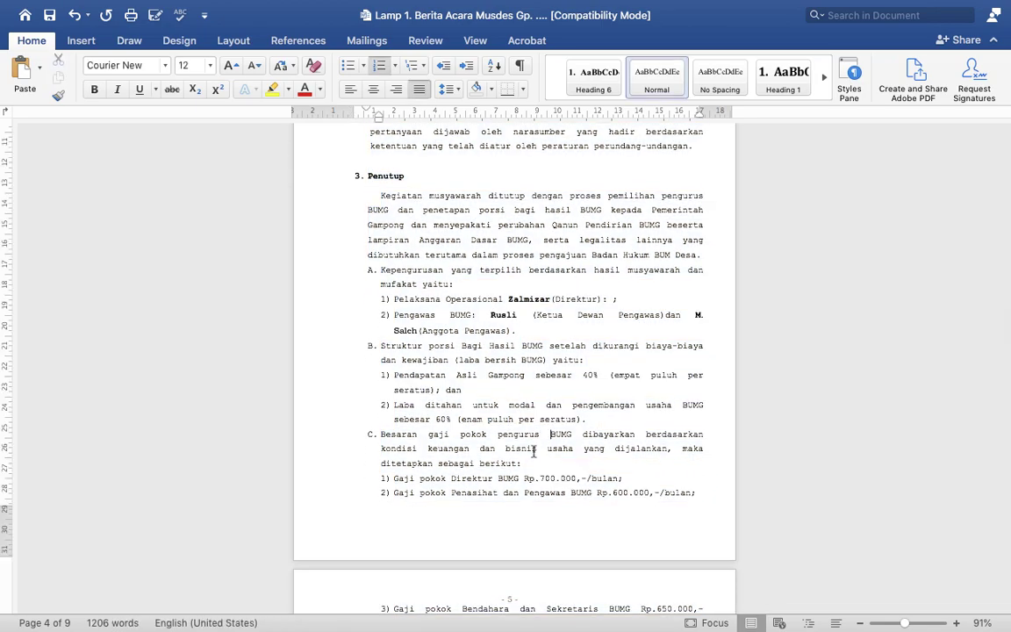
pyautogui.scroll(-1, 531, 453)
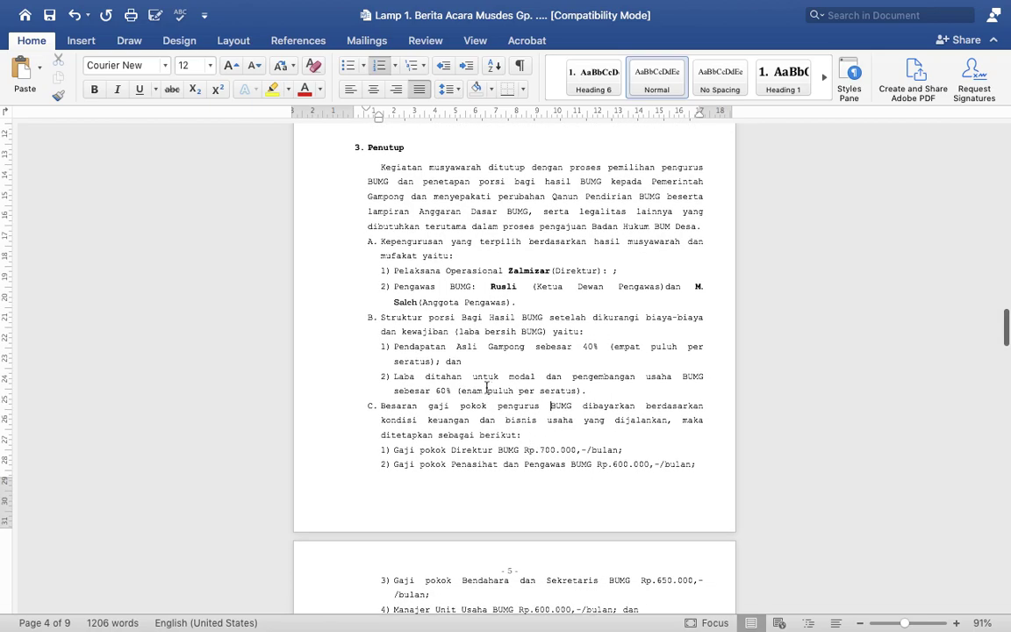
pyautogui.click(486, 388)
pyautogui.press('super+a')
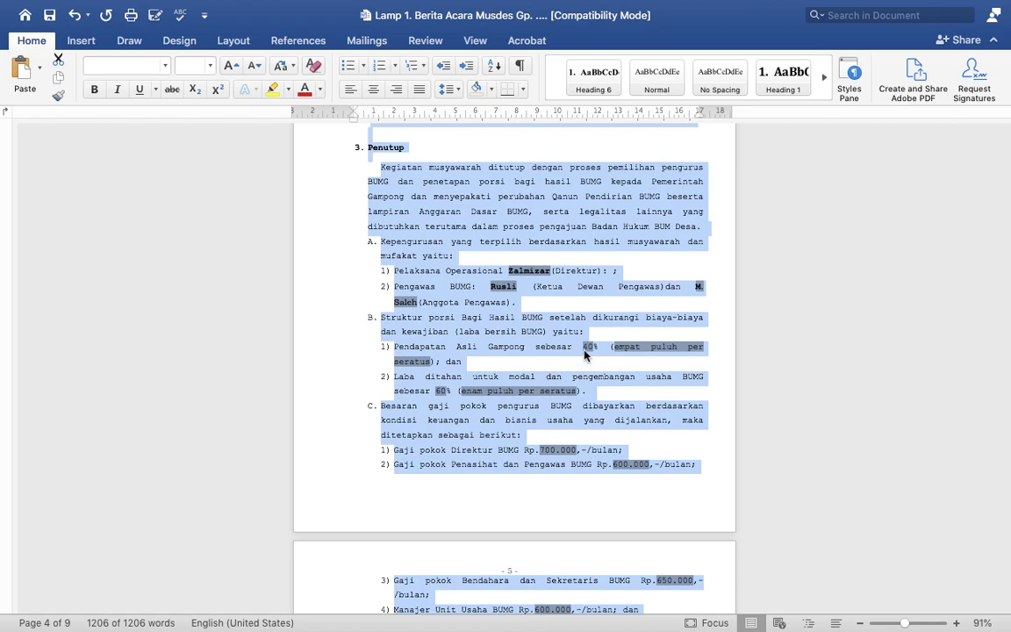
pyautogui.hotkey('ctrl', 'Left')
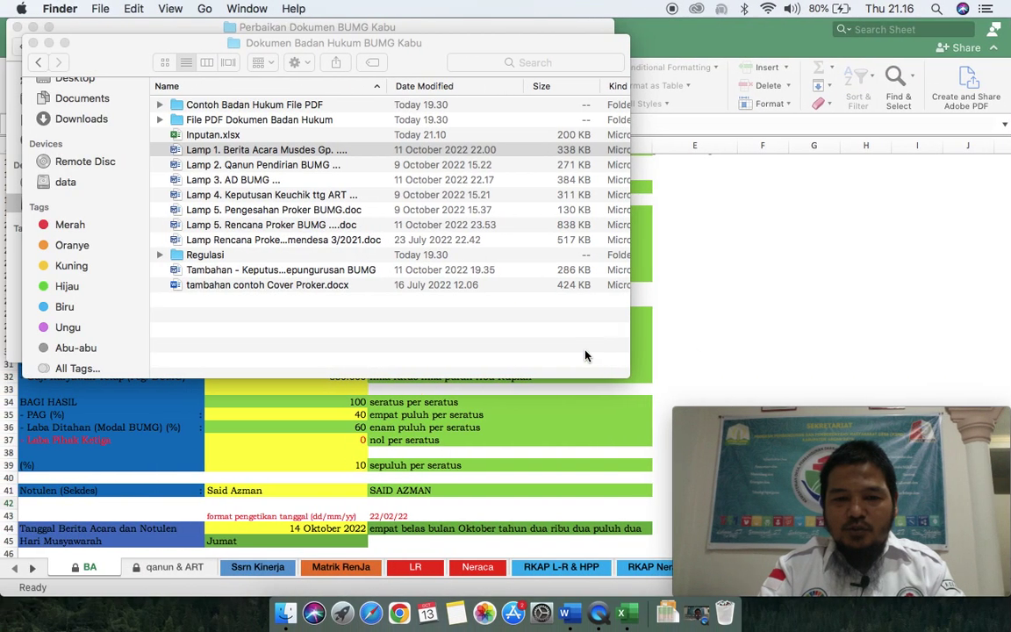
pyautogui.click(336, 417)
pyautogui.click(336, 417)
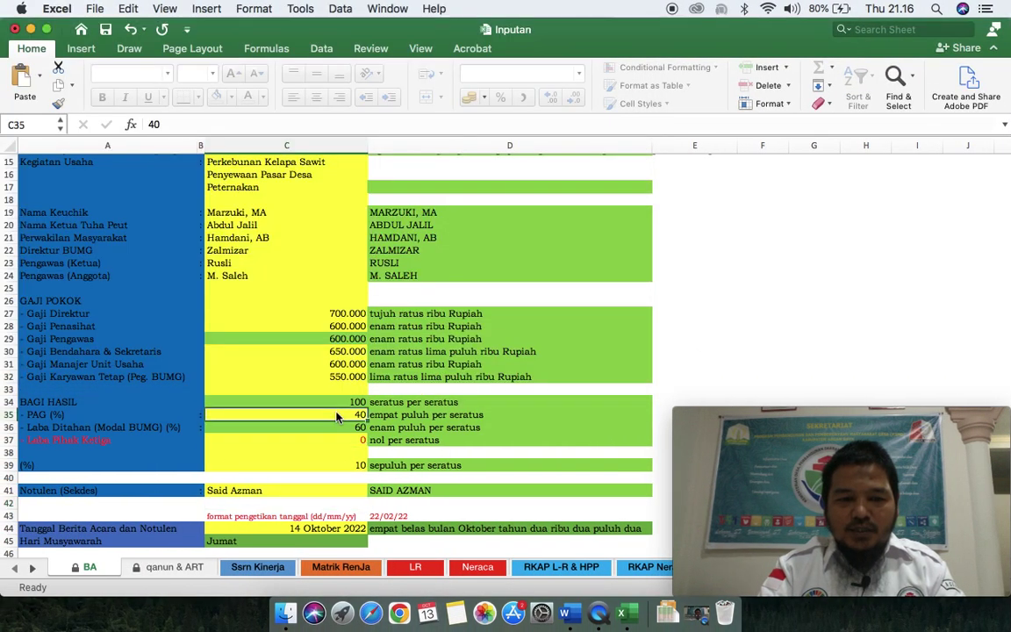
pyautogui.hotkey('ctrl', 'Right')
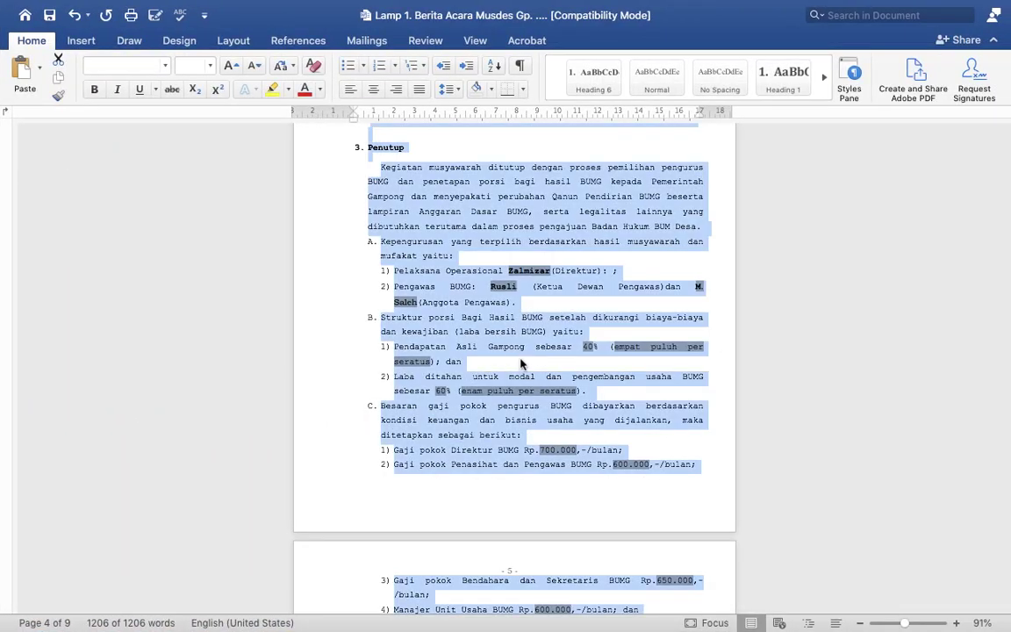
pyautogui.click(447, 399)
pyautogui.scroll(-3, 465, 414)
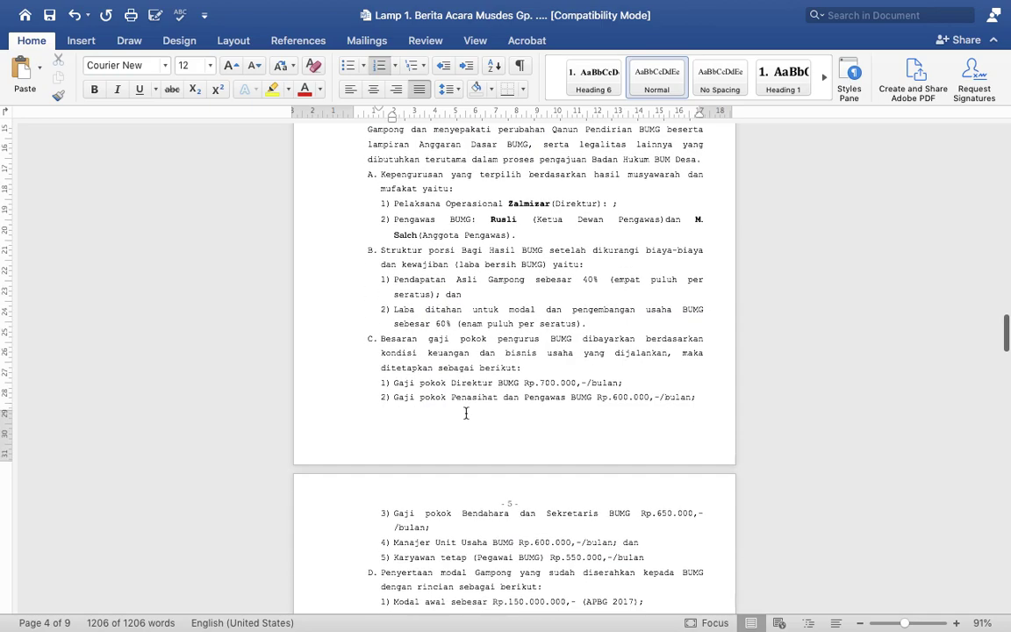
pyautogui.scroll(-1, 465, 418)
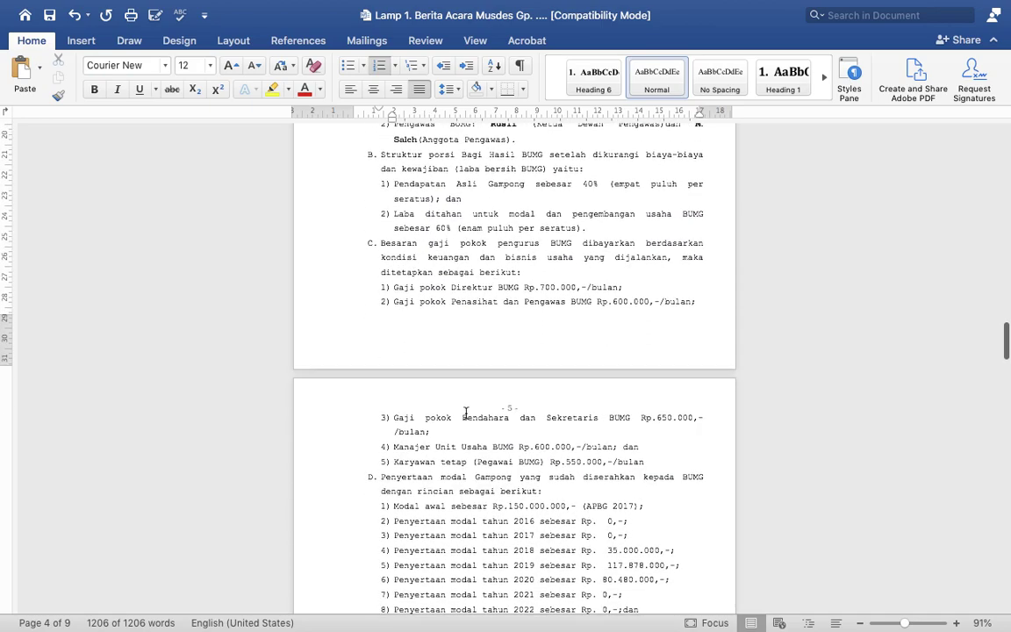
pyautogui.doubleClick(553, 287)
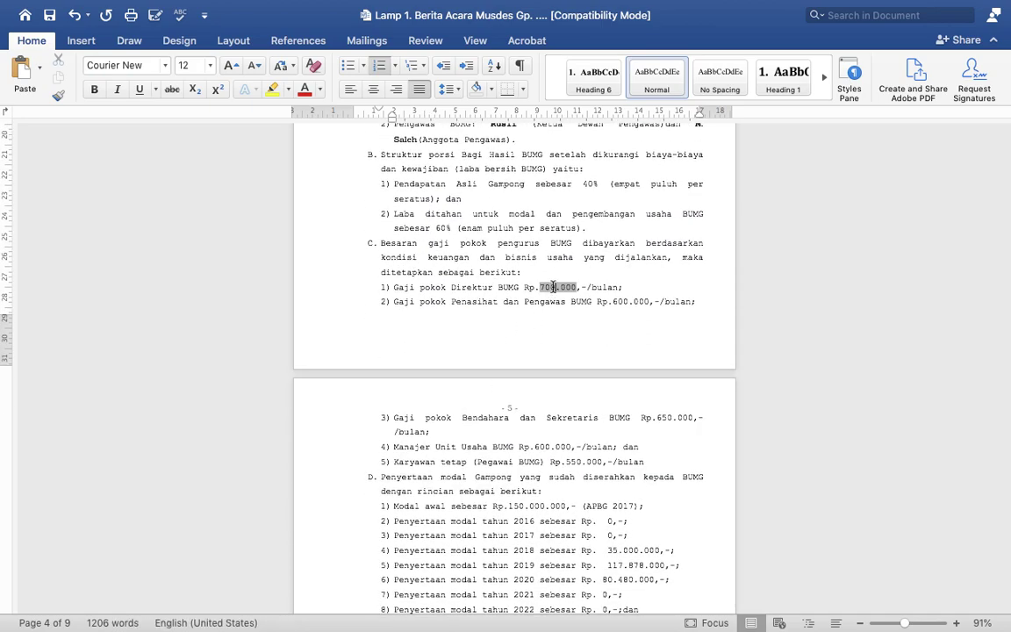
pyautogui.doubleClick(634, 301)
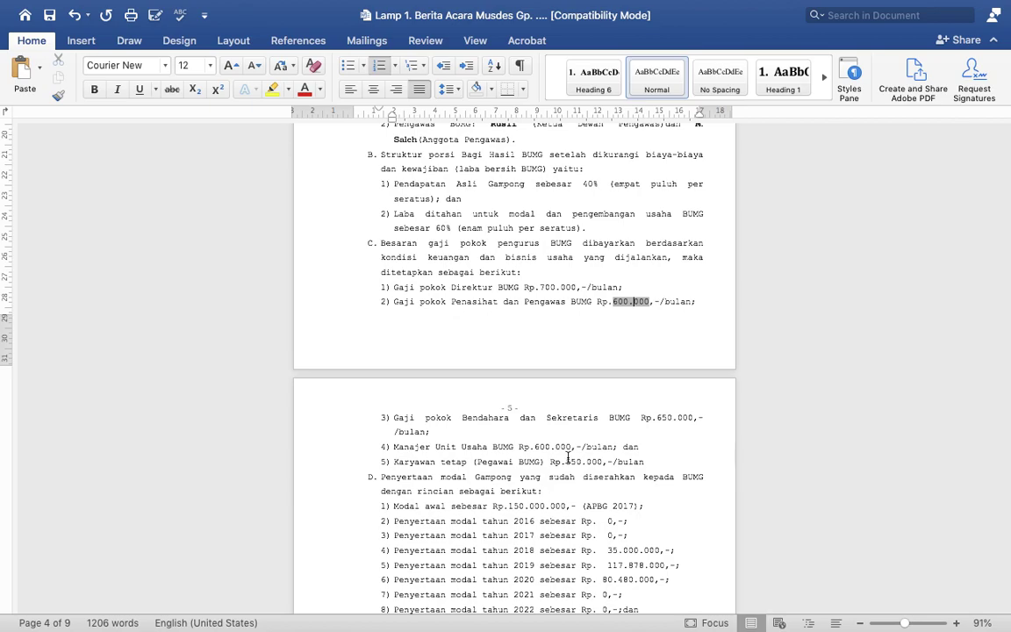
pyautogui.doubleClick(568, 460)
pyautogui.doubleClick(562, 447)
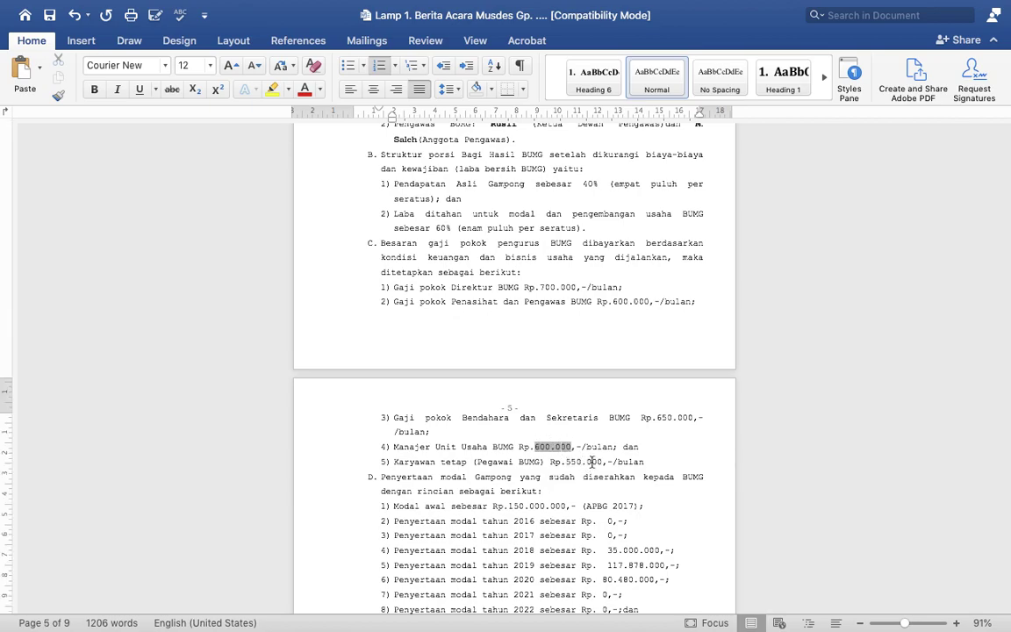
pyautogui.doubleClick(594, 462)
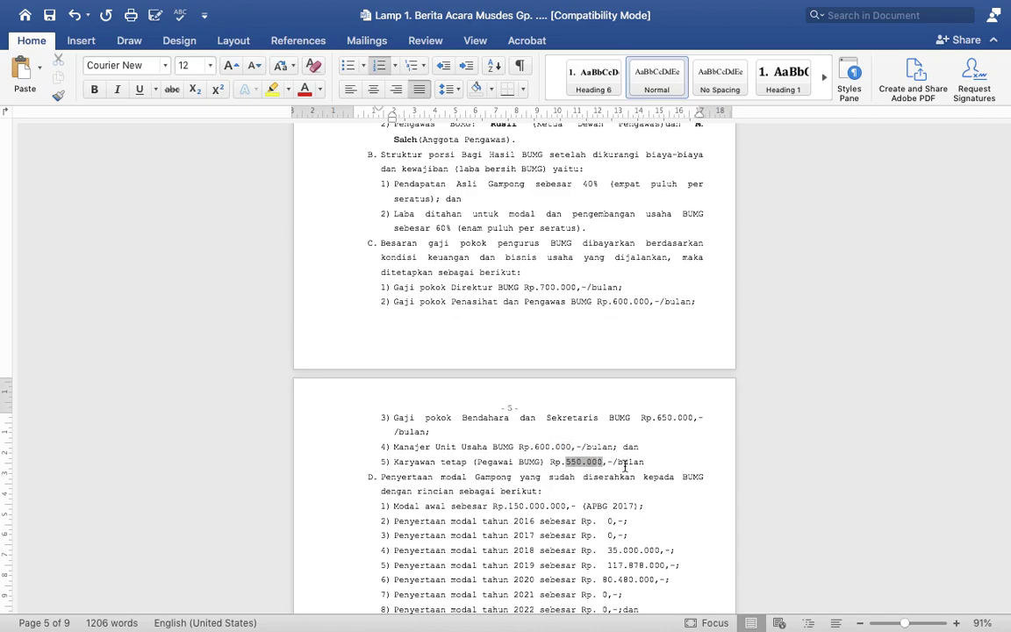
pyautogui.scroll(-5, 624, 466)
pyautogui.scroll(-2, 625, 466)
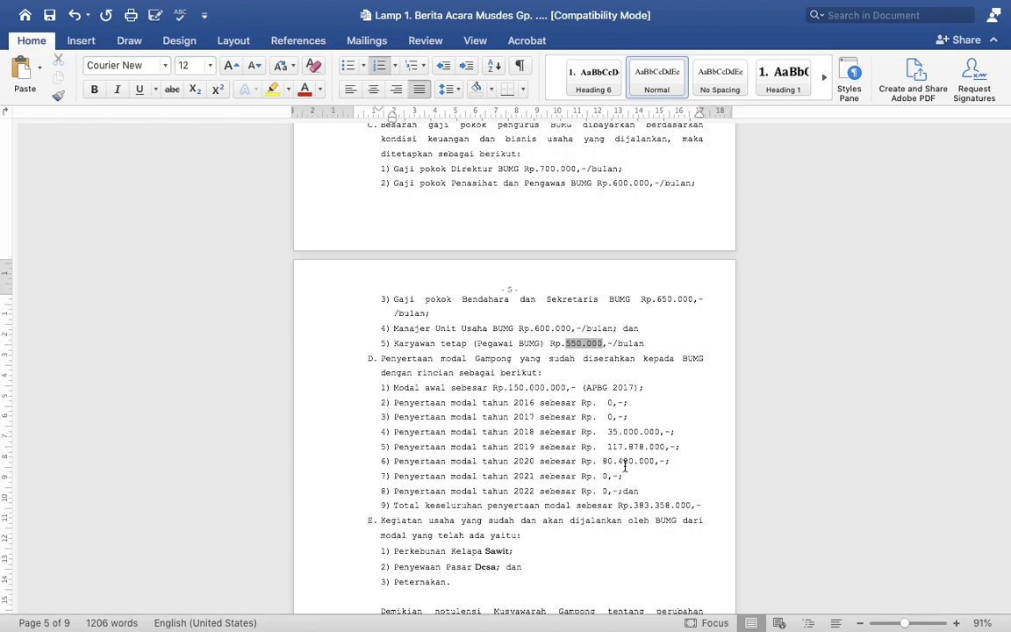
pyautogui.scroll(-1, 625, 466)
# Step: Delete the 2016–2017 and 2021–2022 capital participation lines from section D's list
pyautogui.click(391, 375)
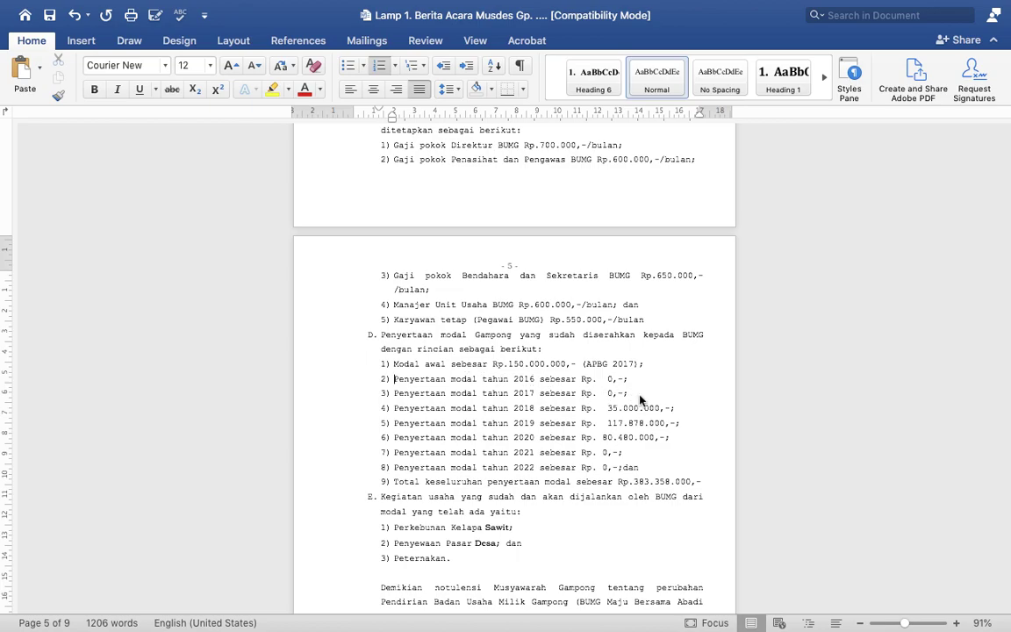
pyautogui.hotkey('shift', 'Down')
pyautogui.hotkey('shift', 'Down')
pyautogui.press('Delete')
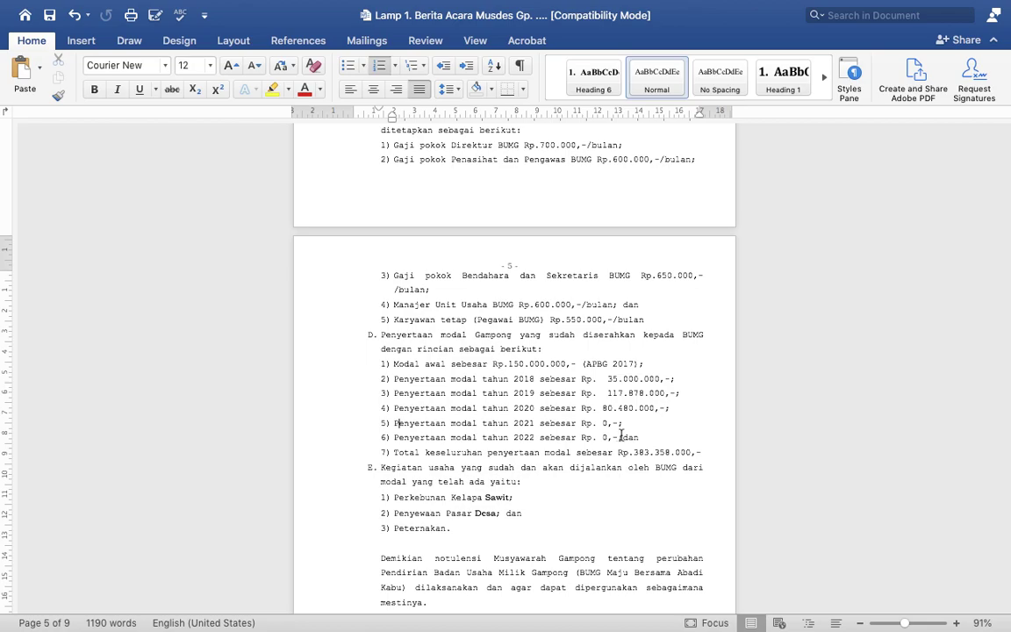
pyautogui.keyDown('shift'); pyautogui.click(622, 436); pyautogui.keyUp('shift')
pyautogui.press('BackSpace')
pyautogui.press('BackSpace')
pyautogui.press('BackSpace')
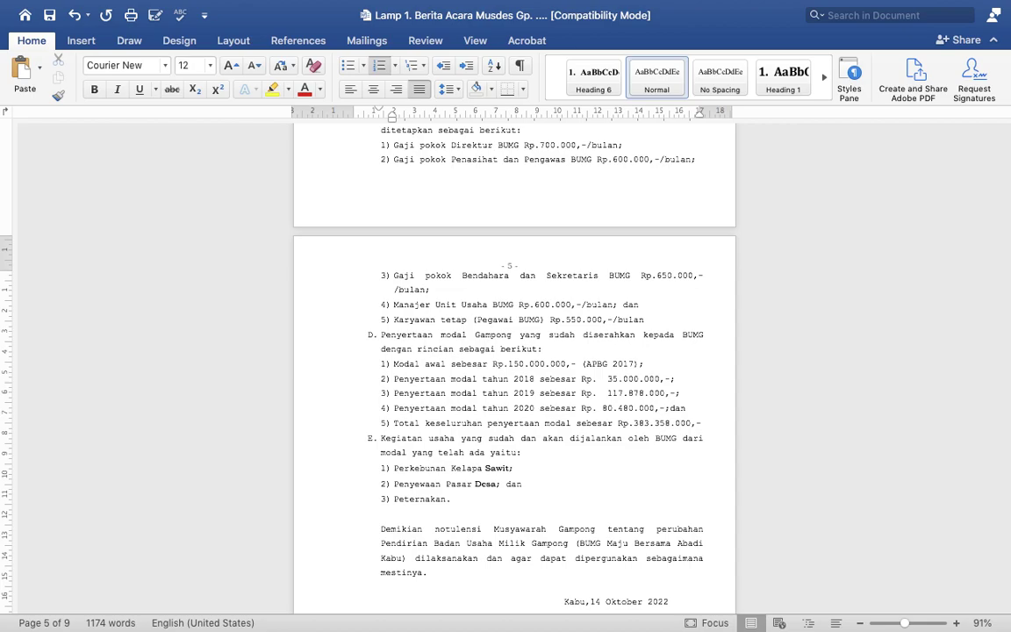
pyautogui.moveTo(634, 424); pyautogui.dragTo(671, 423)
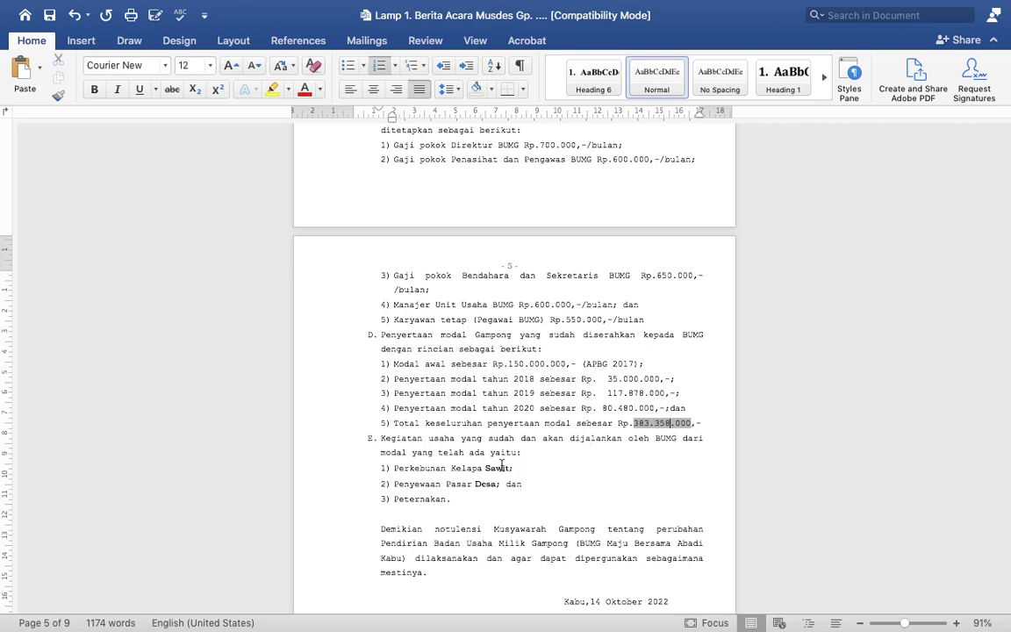
# Step: Apply Courier New to section E's business-activity list through 'Peternakan.'
pyautogui.click(375, 438)
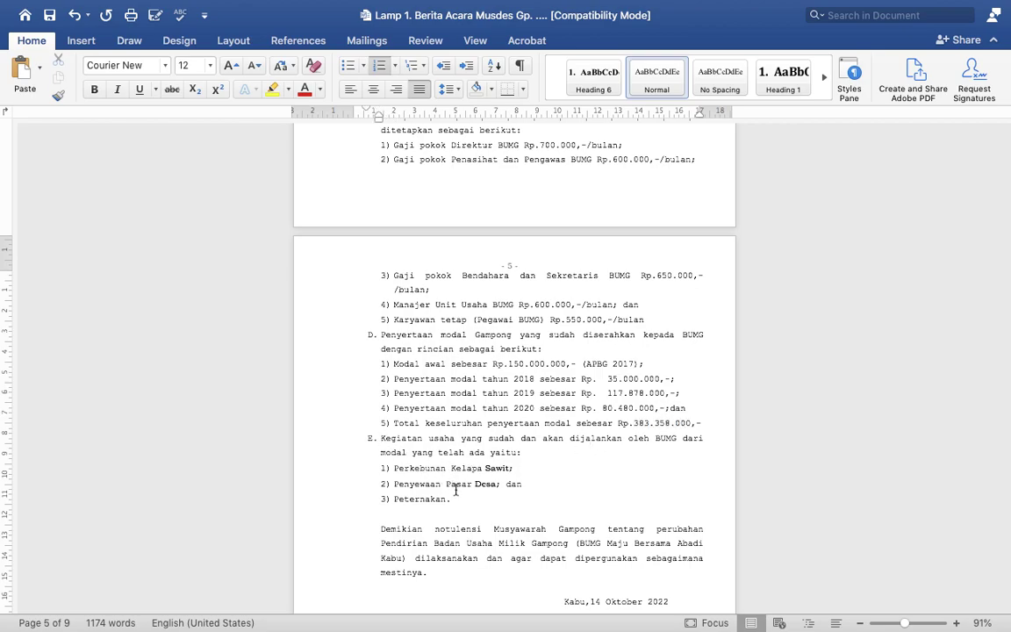
pyautogui.keyDown('shift'); pyautogui.click(456, 498); pyautogui.keyUp('shift')
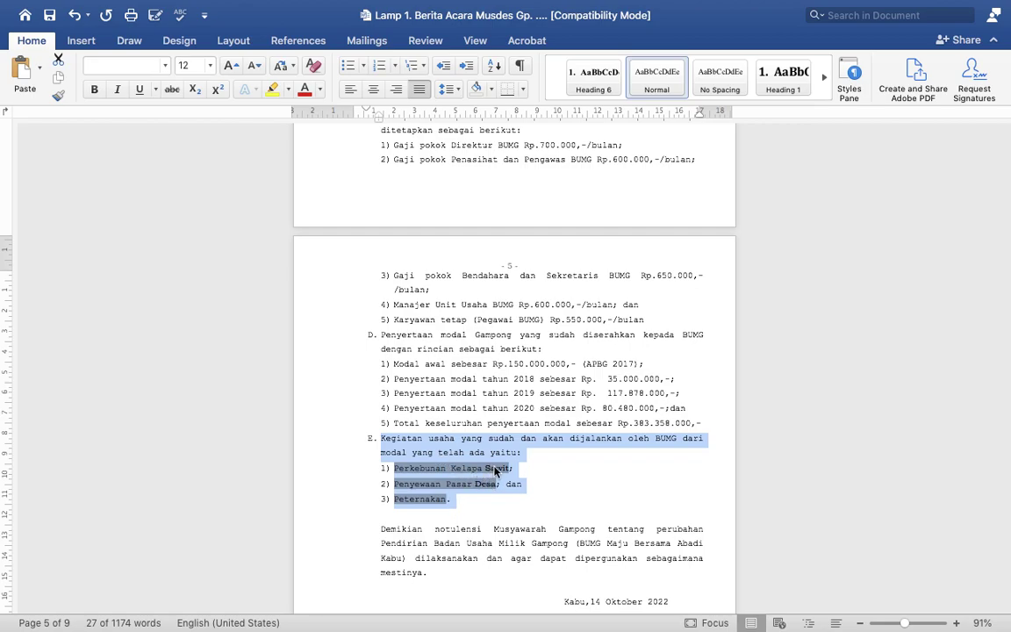
pyautogui.click(380, 438)
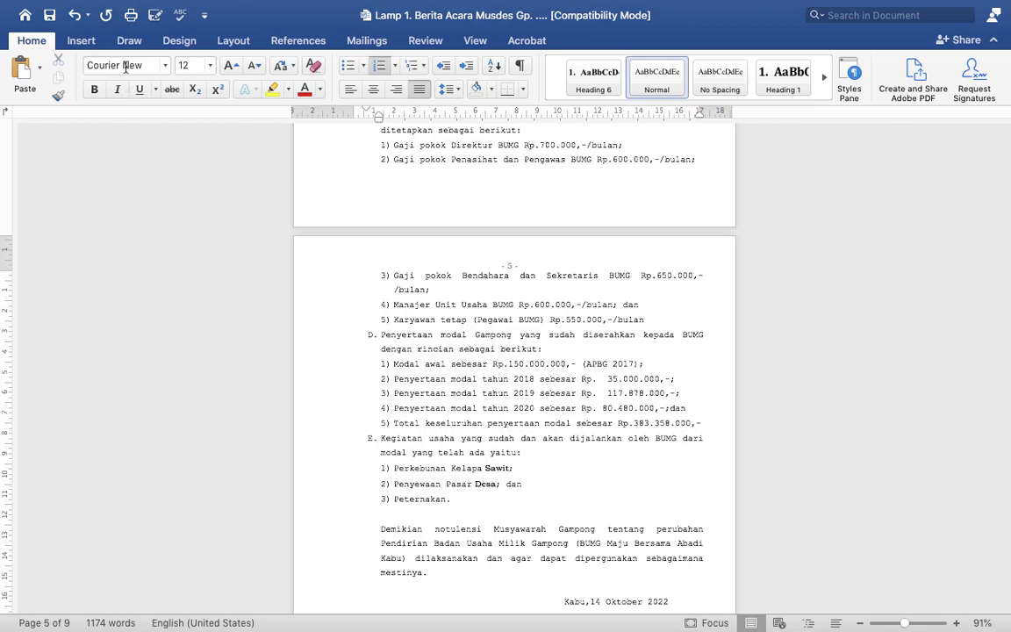
pyautogui.keyDown('shift'); pyautogui.click(457, 499); pyautogui.keyUp('shift')
pyautogui.click(127, 67)
pyautogui.write('Cour')
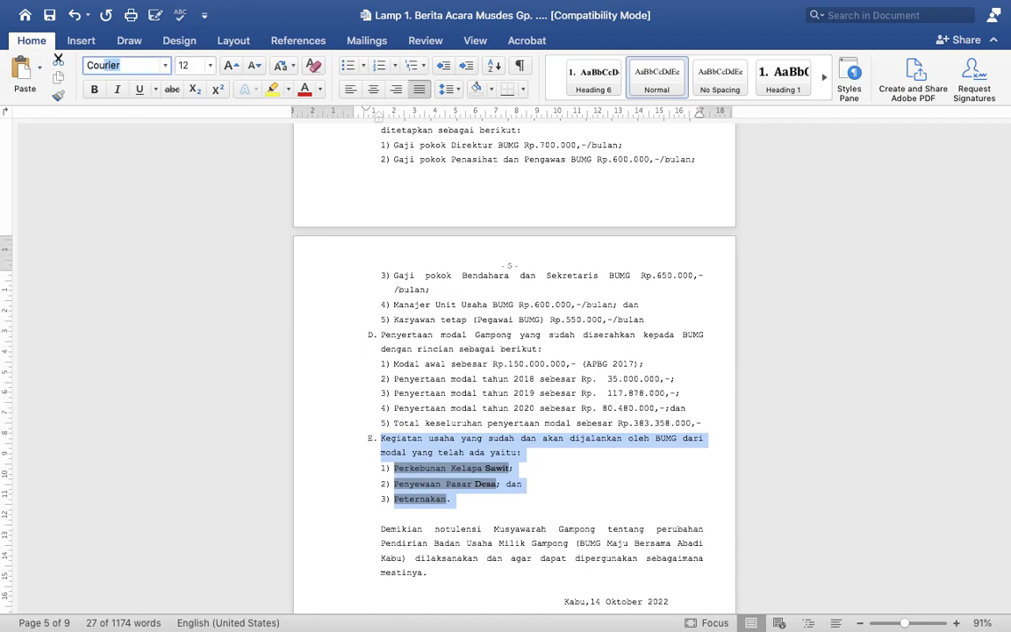
pyautogui.write('ier')
pyautogui.press('Return')
pyautogui.click(505, 514)
pyautogui.scroll(-5, 505, 513)
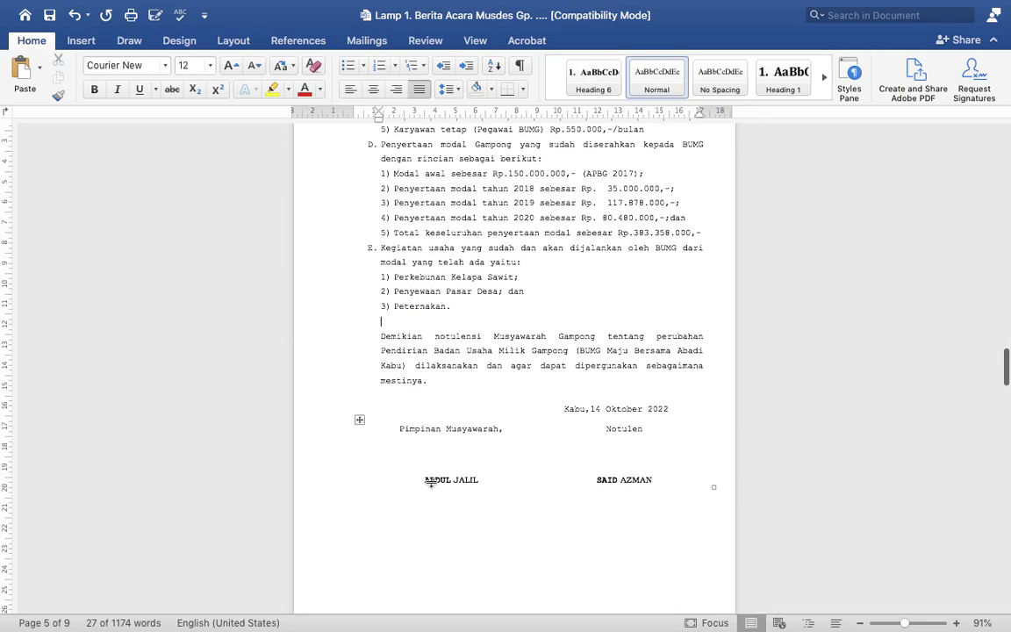
# Step: Set the closing date and signature table in Courier New
pyautogui.tripleClick(434, 477)
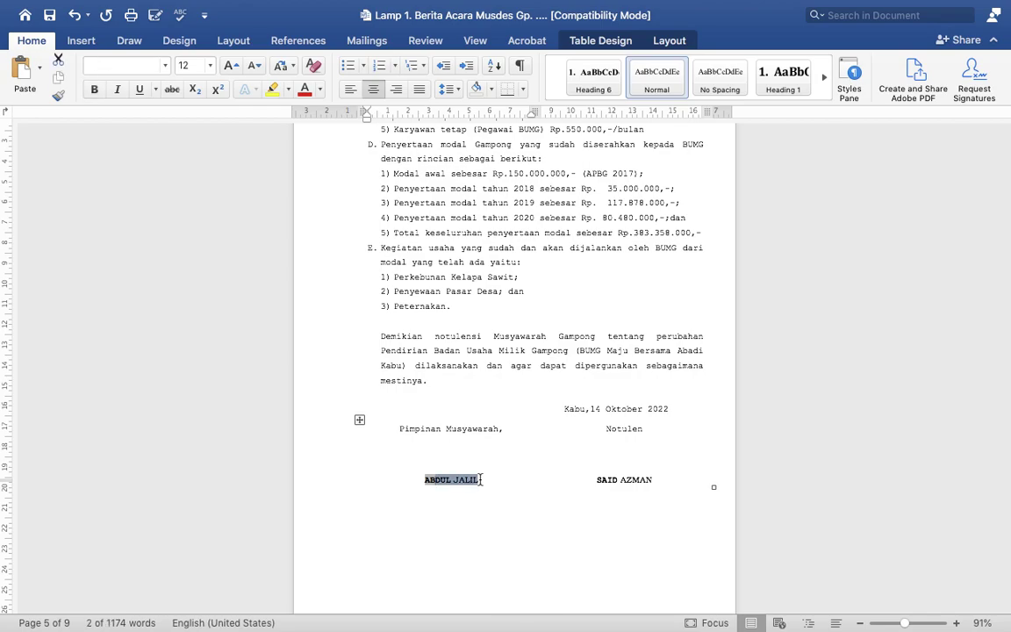
pyautogui.moveTo(422, 429)
pyautogui.mouseDown()
pyautogui.moveTo(420, 413)
pyautogui.moveTo(497, 441)
pyautogui.mouseUp()
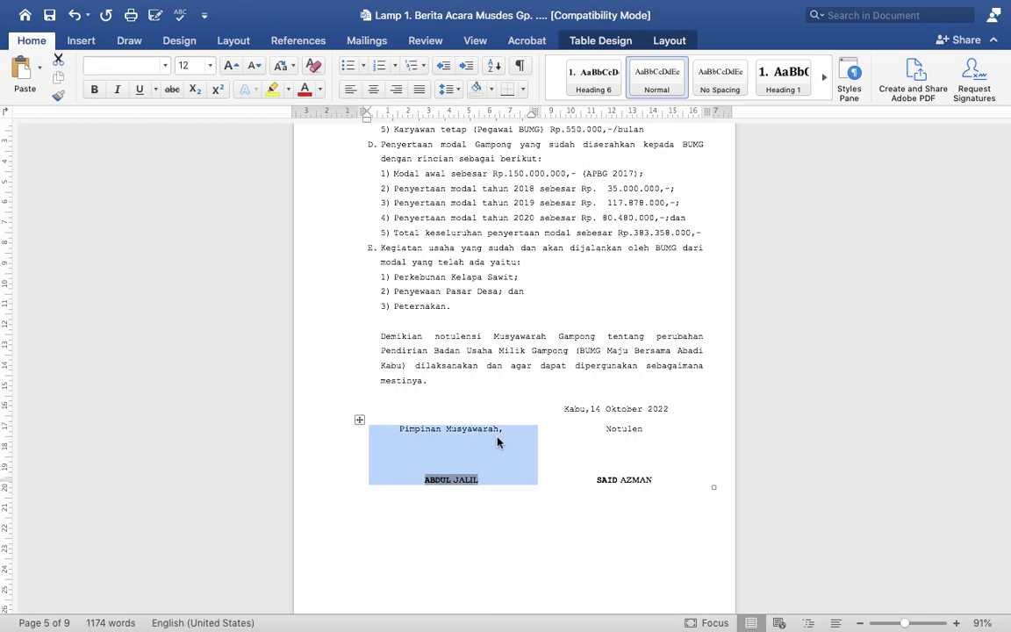
pyautogui.click(468, 382)
pyautogui.keyDown('shift'); pyautogui.click(658, 481); pyautogui.keyUp('shift')
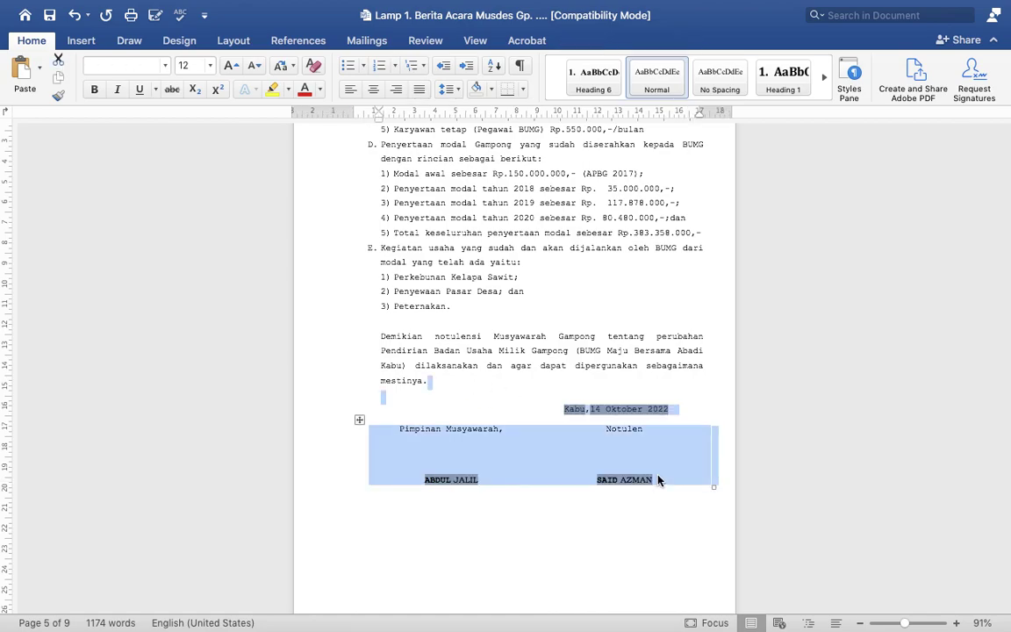
pyautogui.click(134, 66)
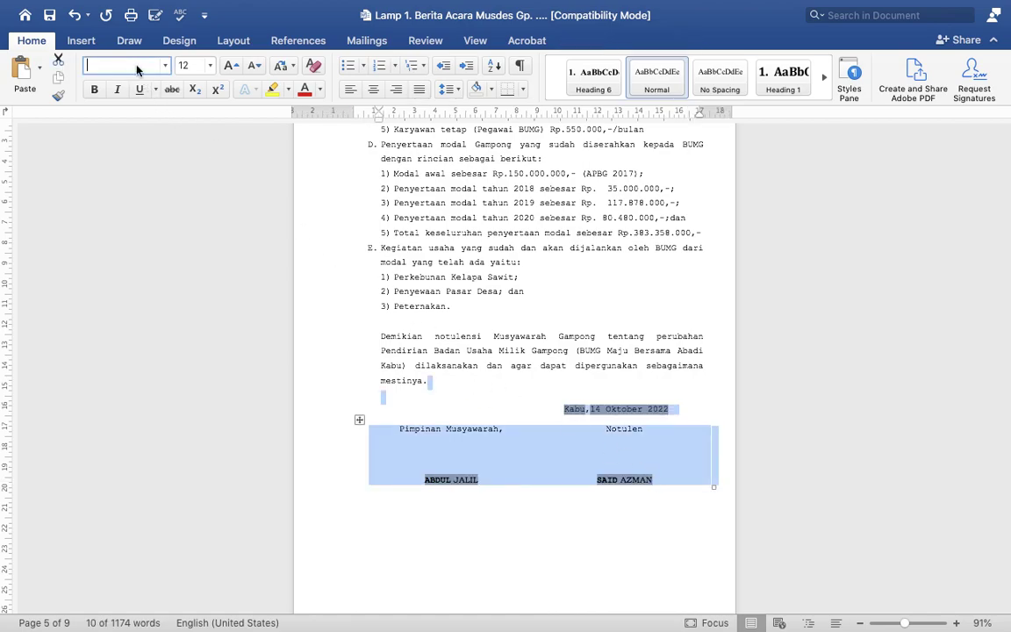
pyautogui.write('Courier New')
pyautogui.press('Return')
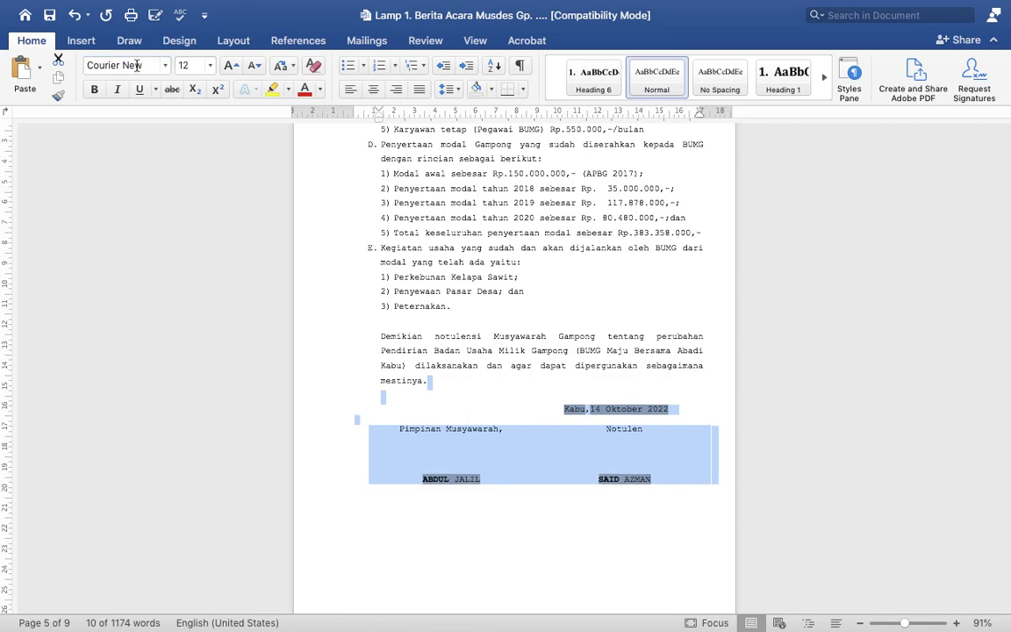
# Step: Bold the notetaker's surname and the meeting chair's full name in the signature block
pyautogui.click(429, 478)
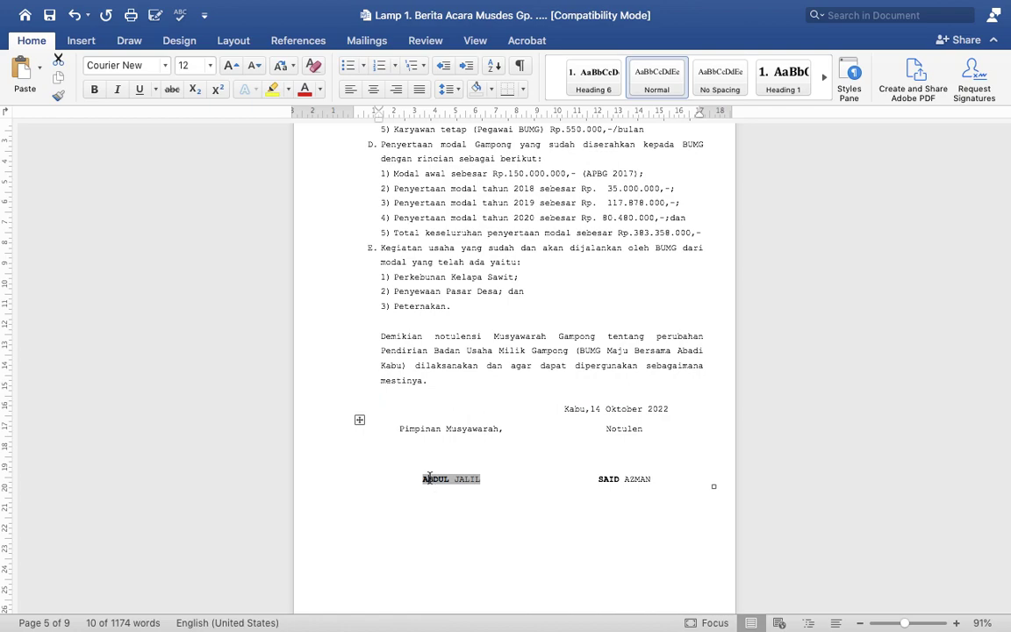
pyautogui.keyDown('shift'); pyautogui.click(652, 478); pyautogui.keyUp('shift')
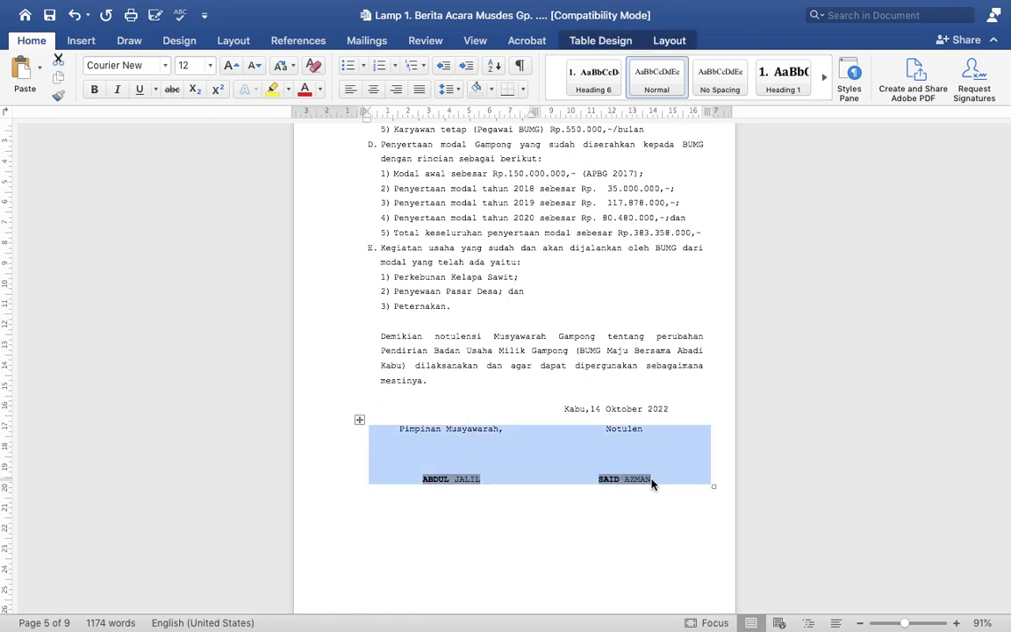
pyautogui.click(651, 481)
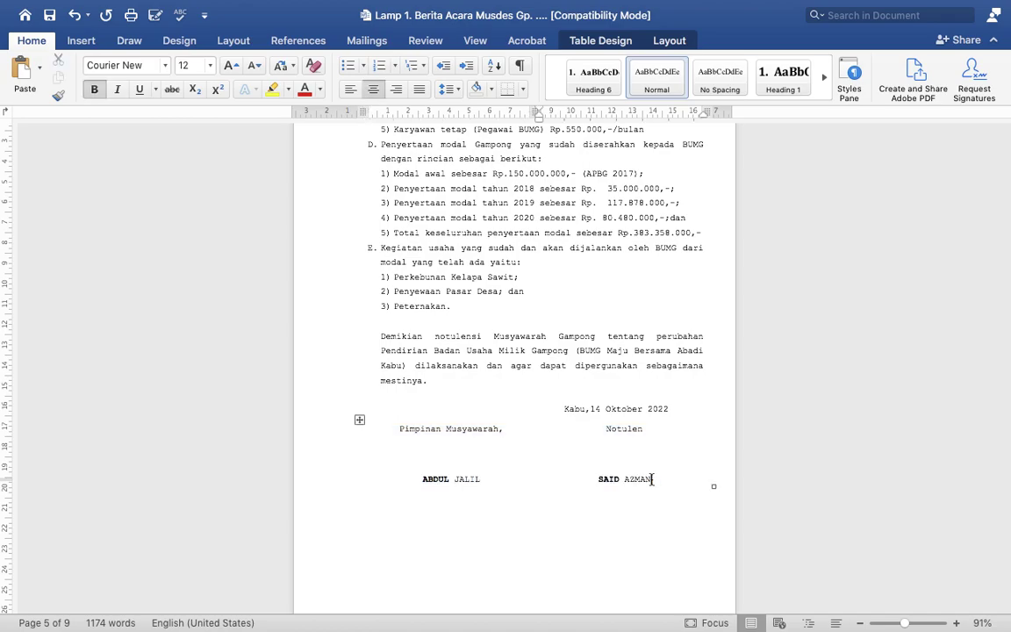
pyautogui.doubleClick(645, 481)
pyautogui.hotkey('ctrl', 'b')
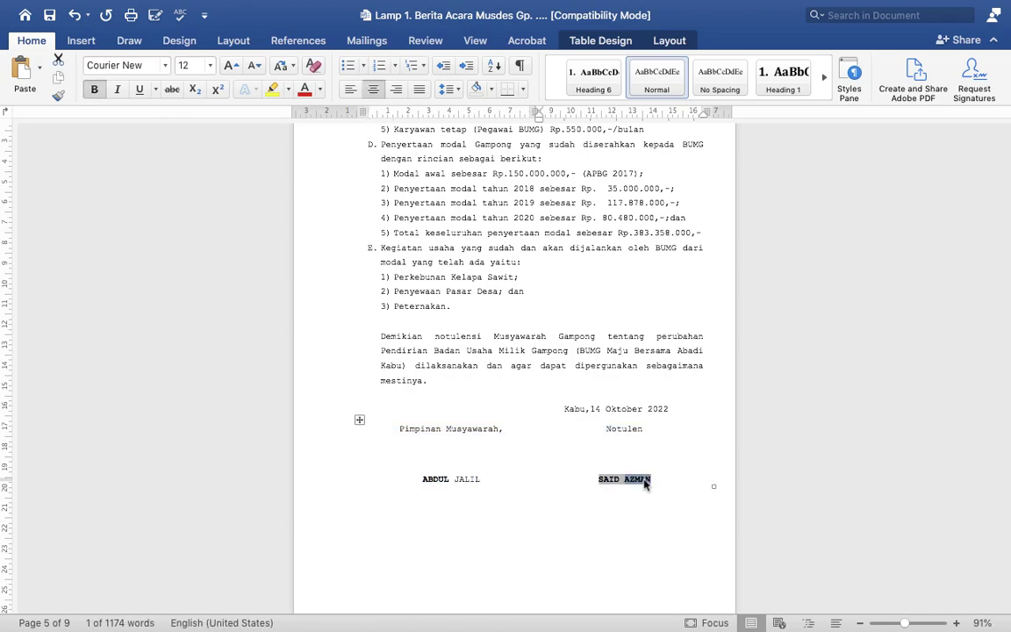
pyautogui.tripleClick(467, 478)
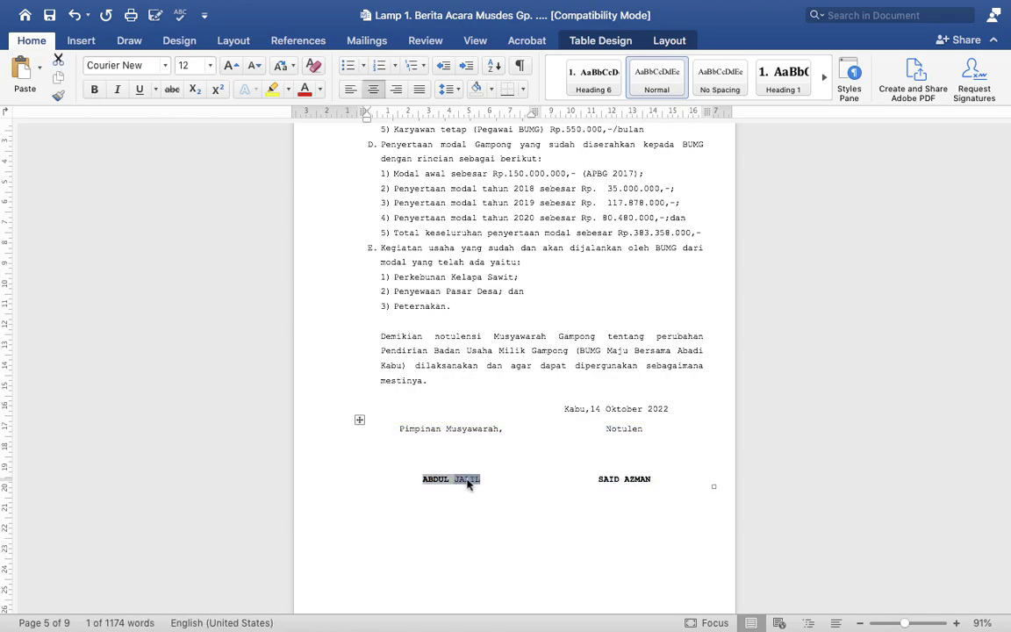
pyautogui.click(91, 92)
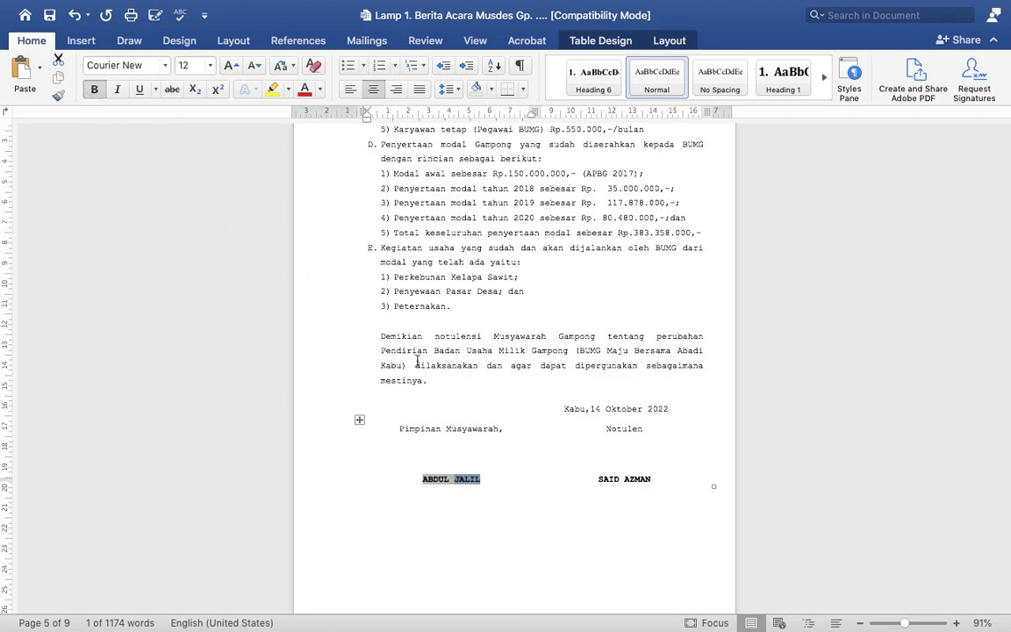
pyautogui.doubleClick(574, 409)
# Step: Scroll past the attendance list and FOTO pages to page 9's organisation chart
pyautogui.scroll(-3, 475, 410)
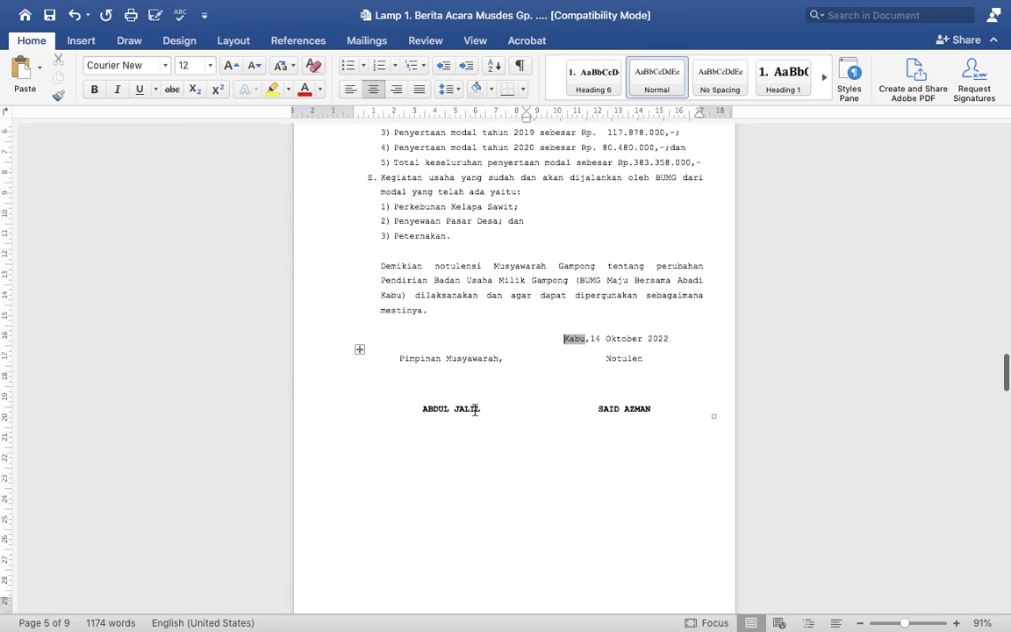
pyautogui.scroll(-10, 474, 409)
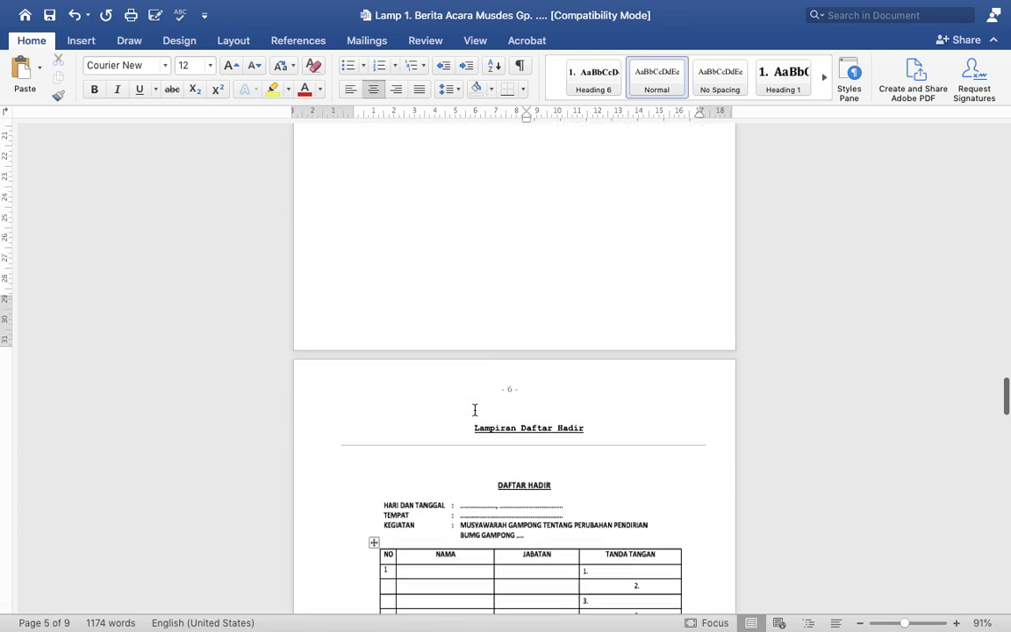
pyautogui.scroll(-6, 475, 413)
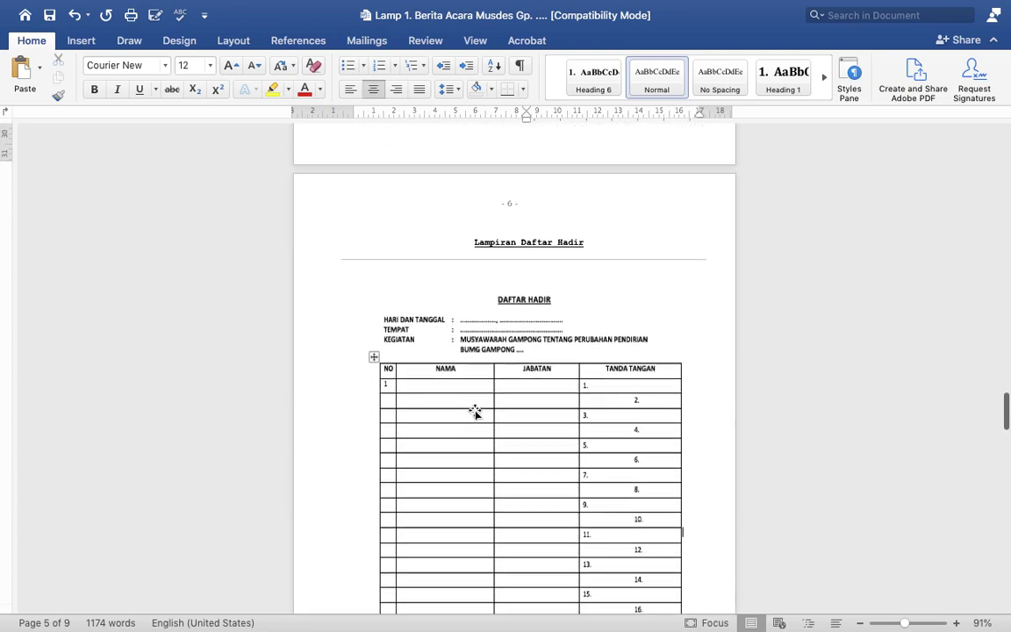
pyautogui.scroll(-13, 474, 413)
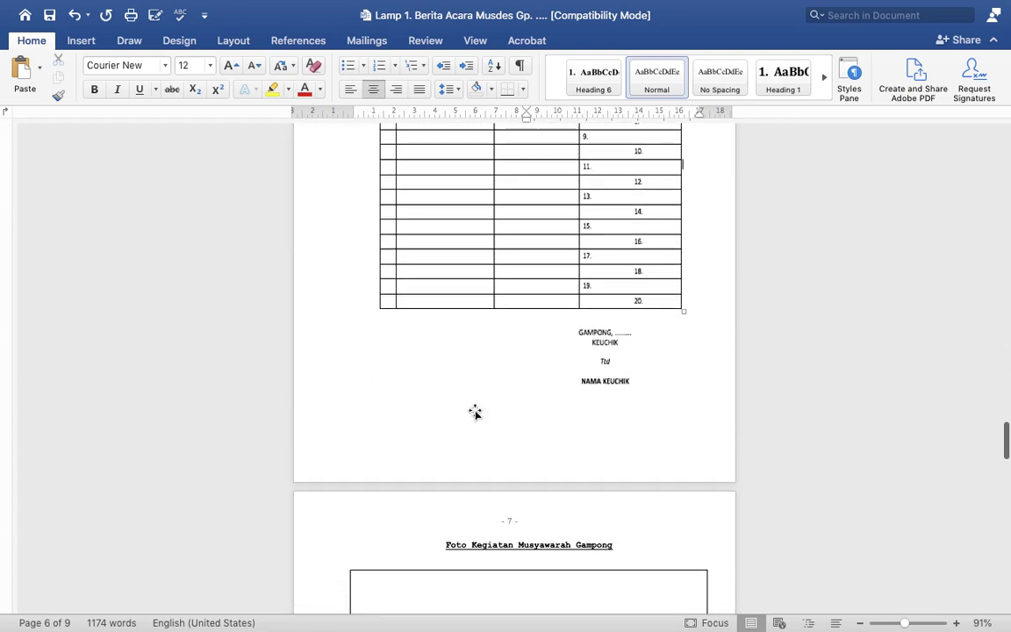
pyautogui.scroll(-8, 475, 410)
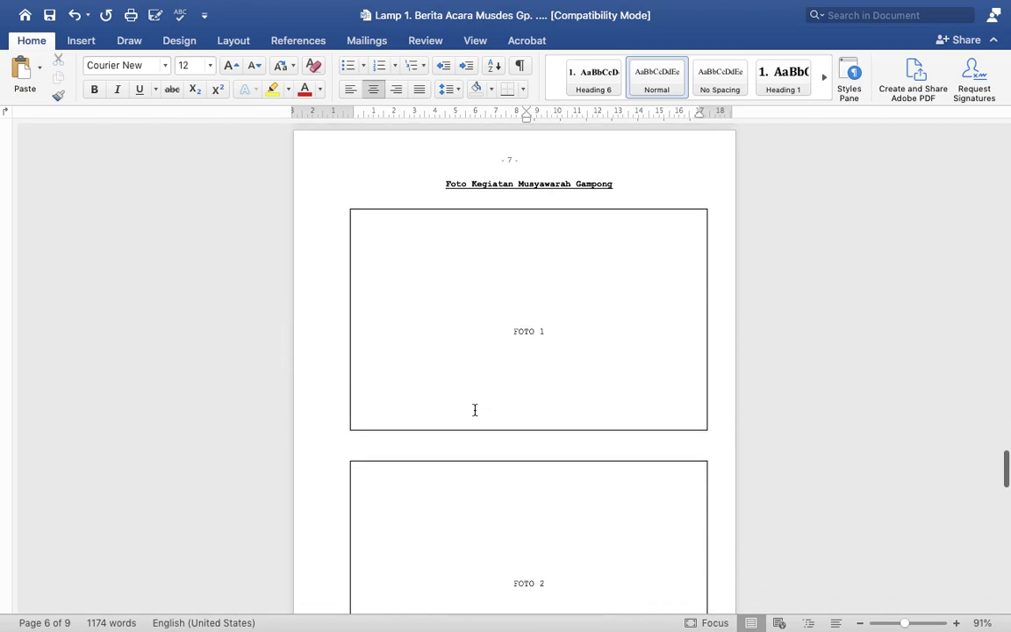
pyautogui.scroll(-16, 475, 410)
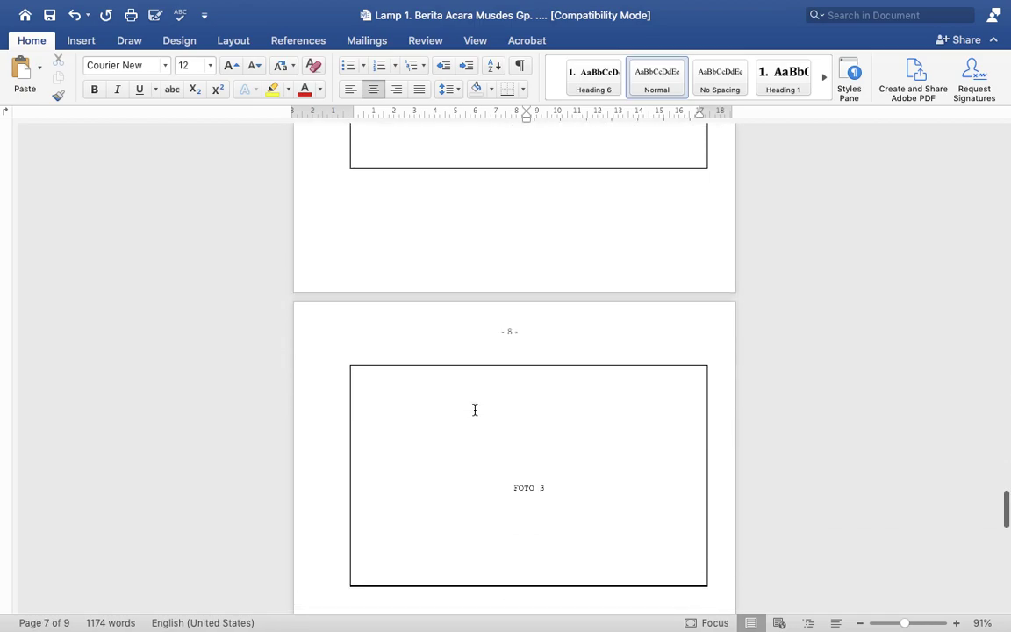
pyautogui.scroll(-6, 475, 410)
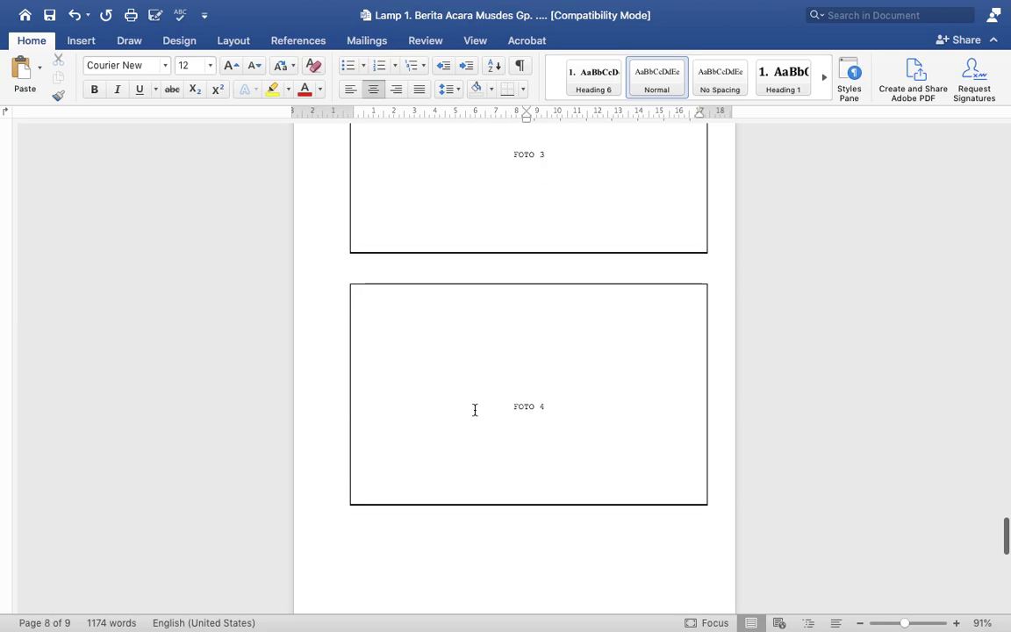
pyautogui.scroll(-3, 474, 410)
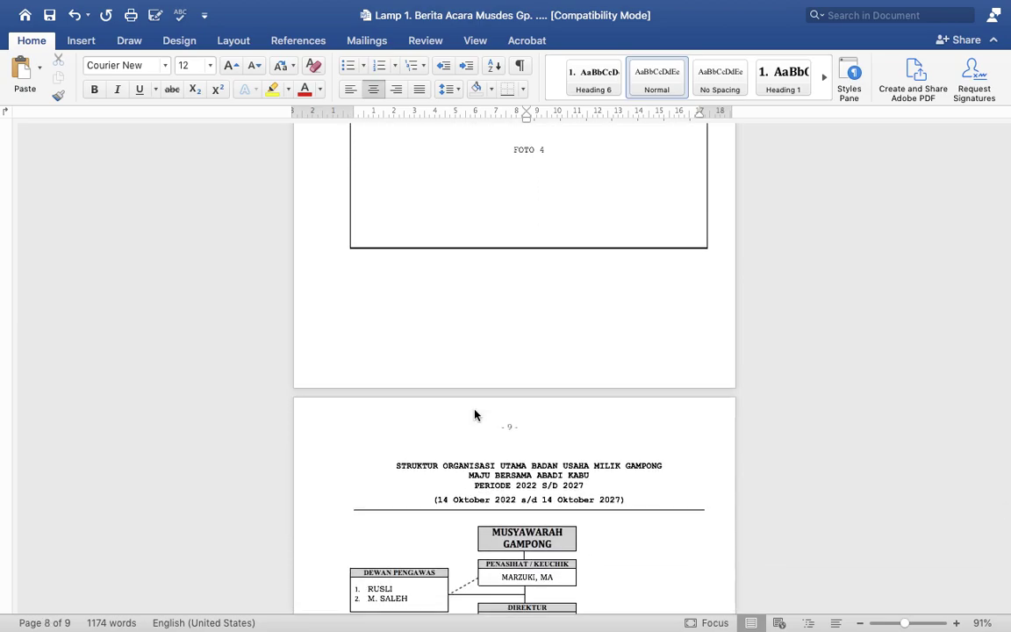
pyautogui.scroll(-3, 475, 412)
pyautogui.scroll(5, 475, 409)
pyautogui.scroll(-11, 475, 410)
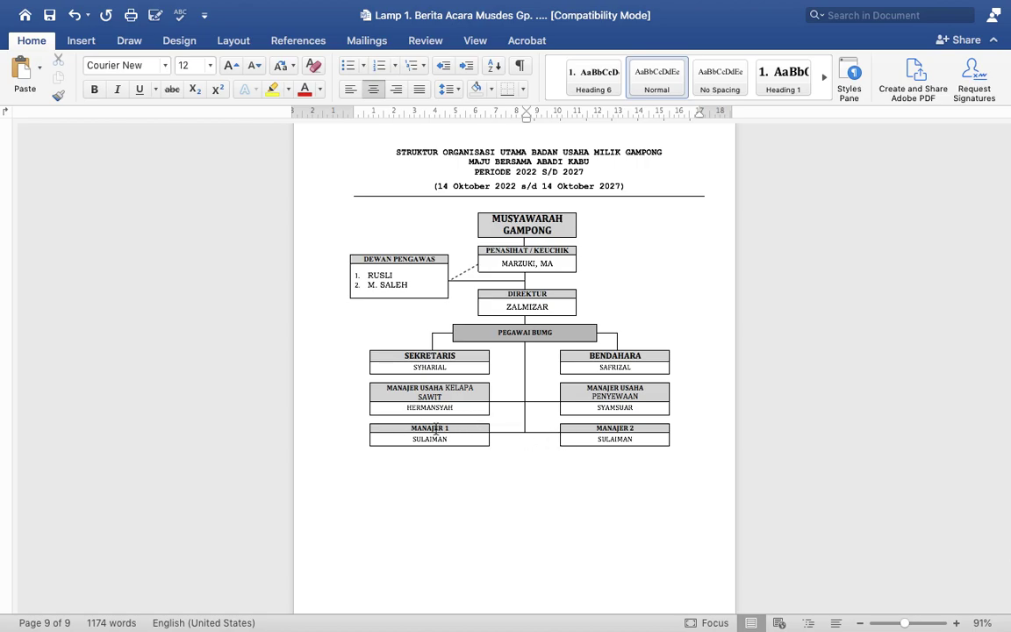
# Step: Colour the MANAJER 1 and 2 chart headings red, undo the accidental clearing, and exit full screen
pyautogui.click(436, 429)
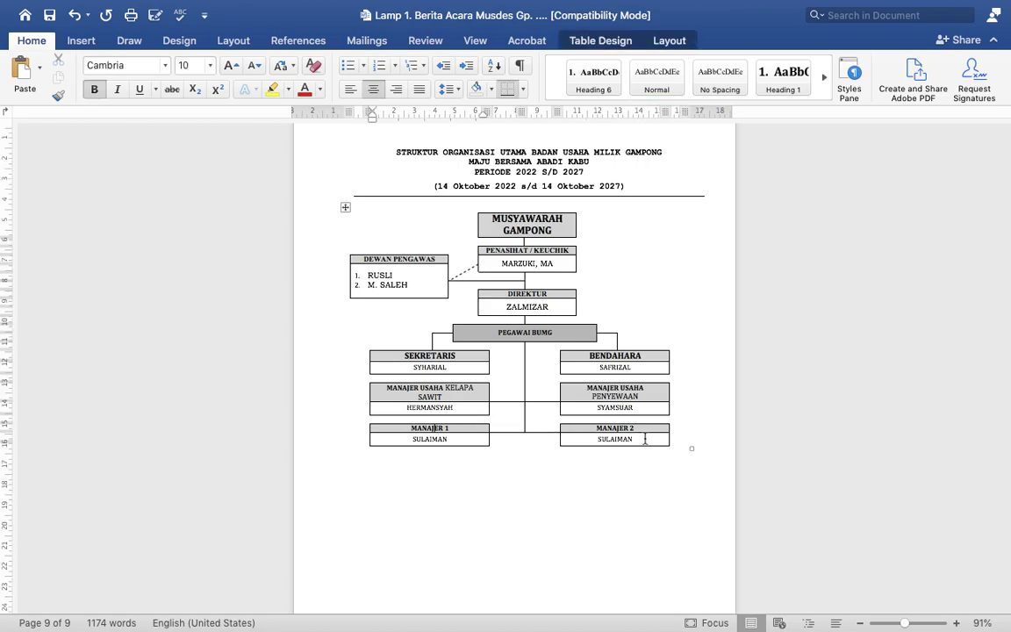
pyautogui.keyDown('shift'); pyautogui.click(645, 438); pyautogui.keyUp('shift')
pyautogui.click(304, 94)
pyautogui.press('BackSpace')
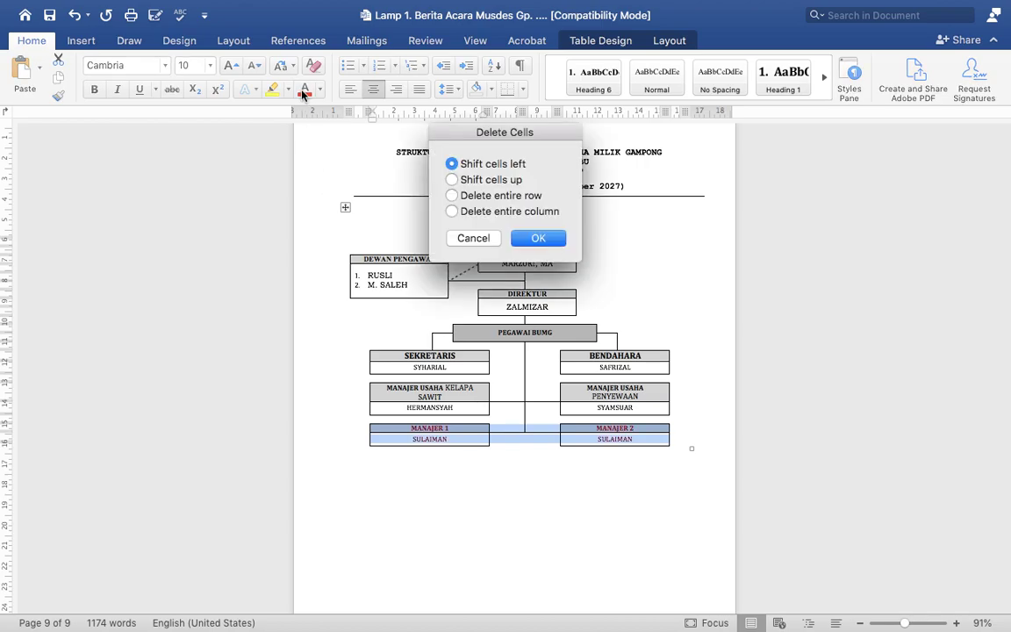
pyautogui.press('Return')
pyautogui.press('super+z')
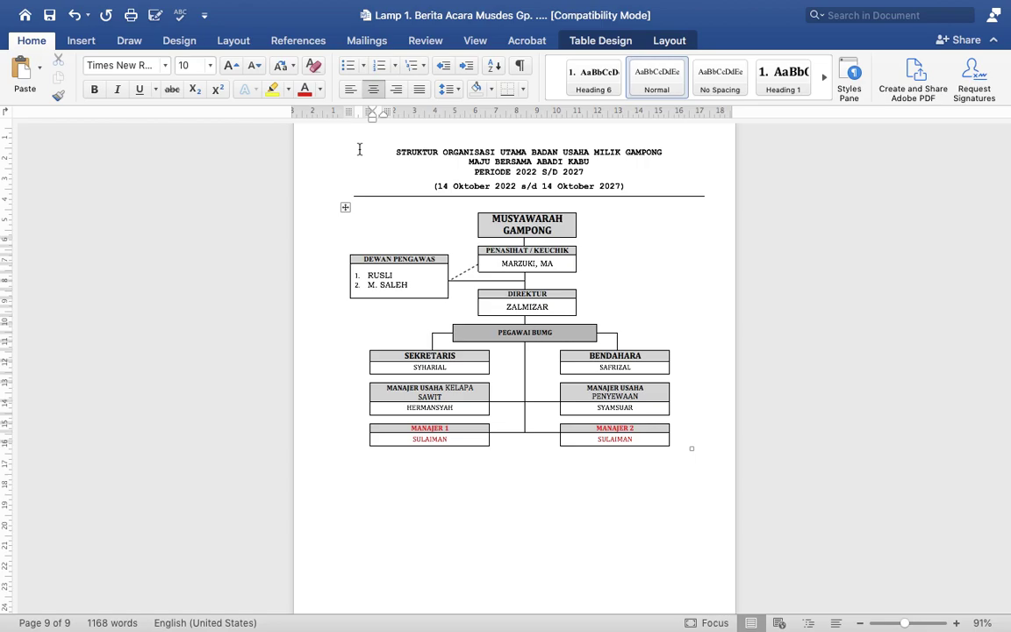
pyautogui.press('super+z')
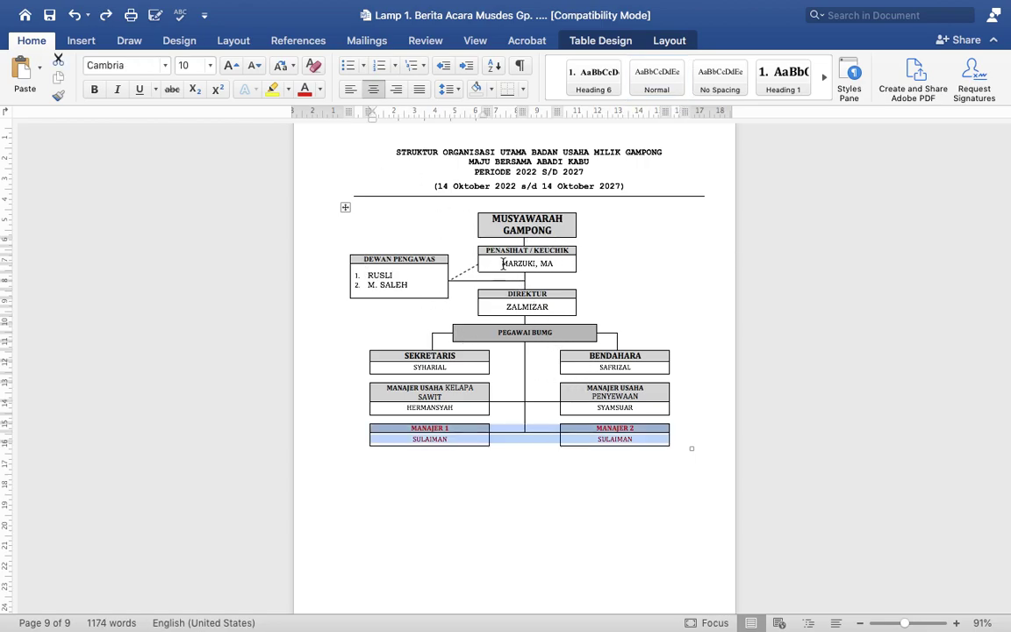
pyautogui.press('ctrl+super+f')
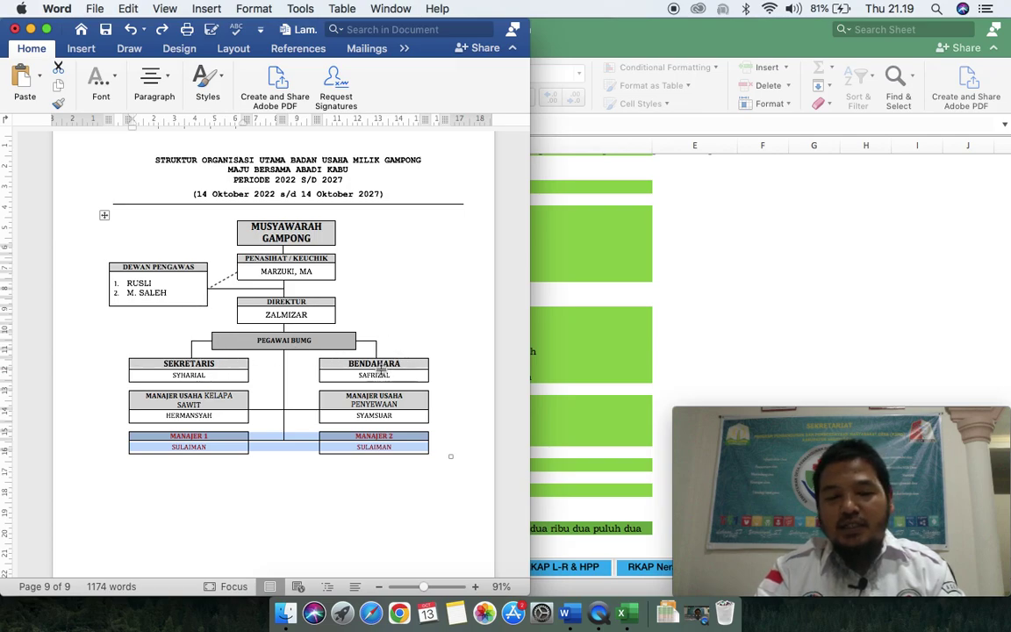
# Step: Scroll back from page 9 to page 2's decision items 8–10 and signature block
pyautogui.scroll(10, 386, 369)
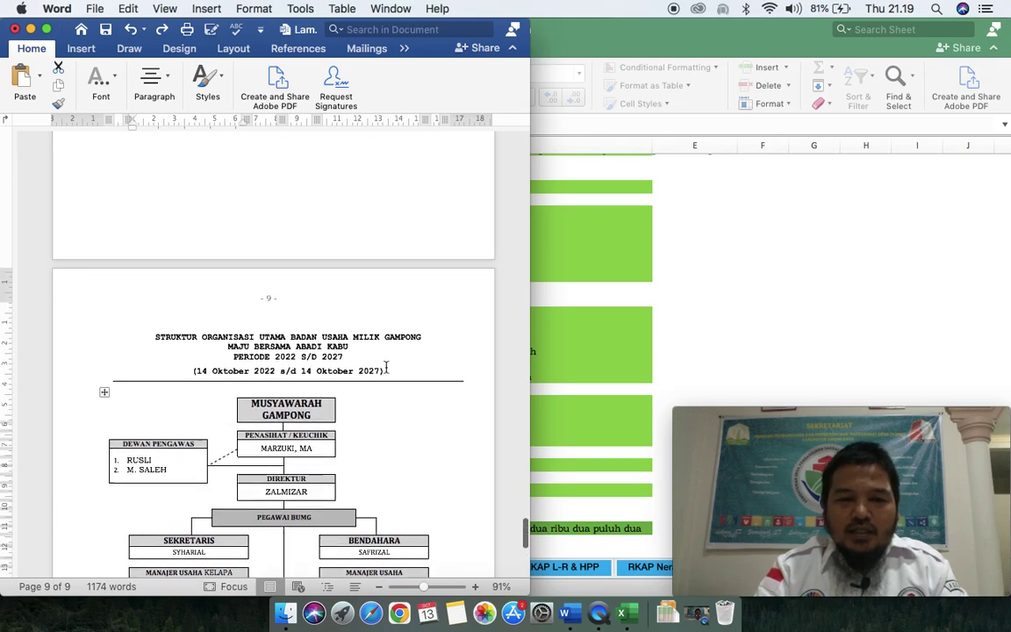
pyautogui.scroll(10, 386, 366)
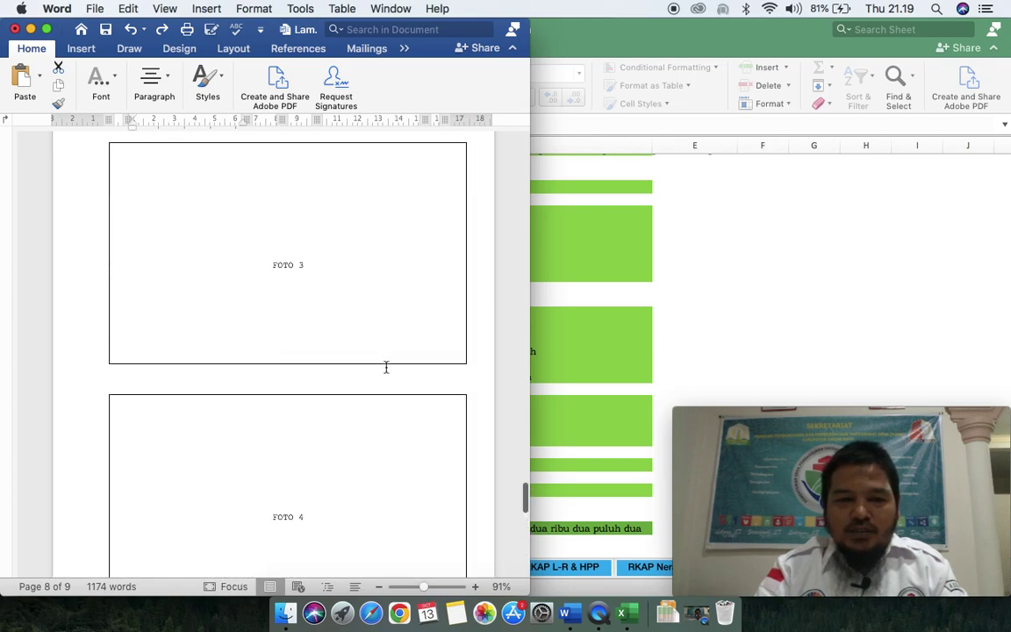
pyautogui.scroll(12, 387, 367)
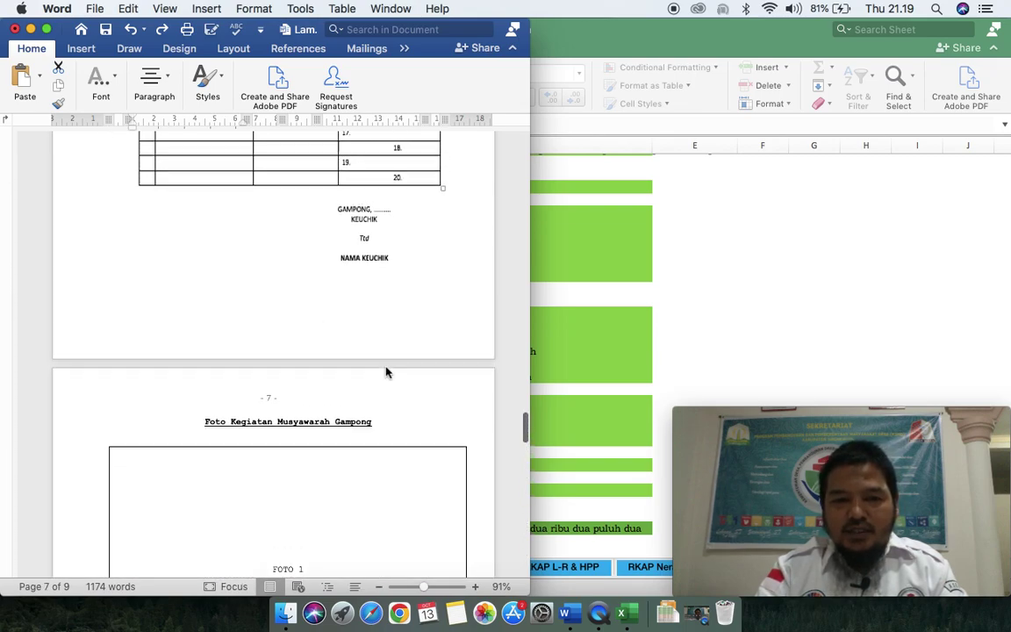
pyautogui.scroll(5, 386, 367)
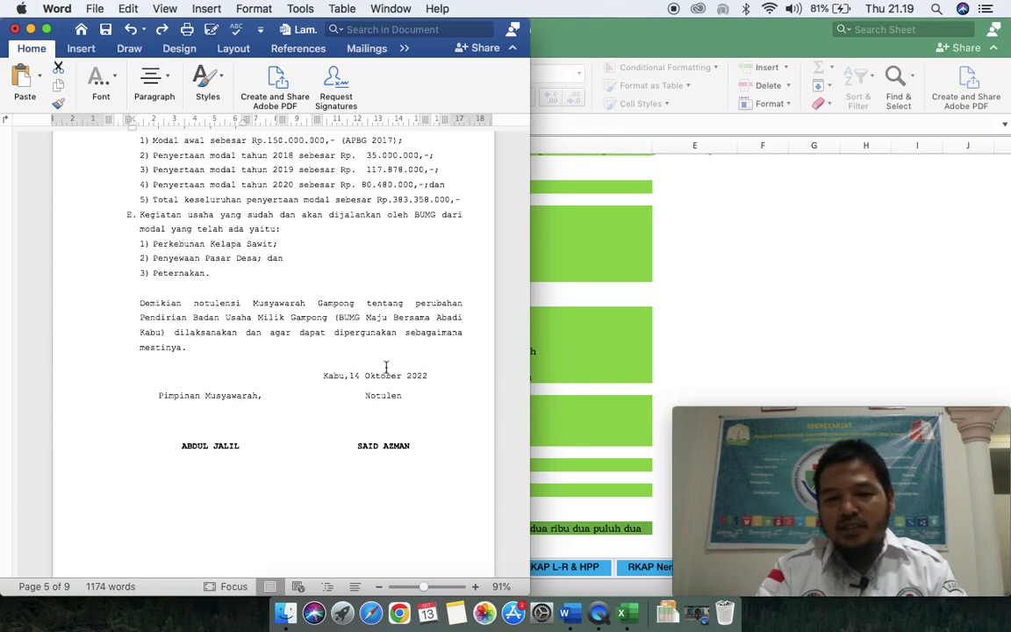
pyautogui.scroll(2, 385, 367)
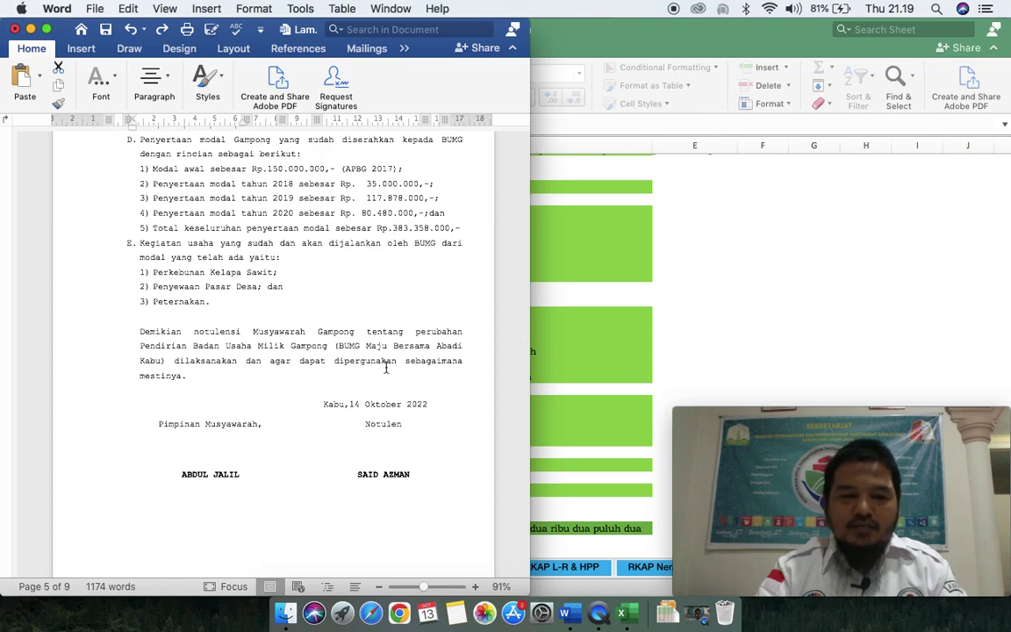
pyautogui.scroll(3, 385, 367)
pyautogui.scroll(15, 385, 367)
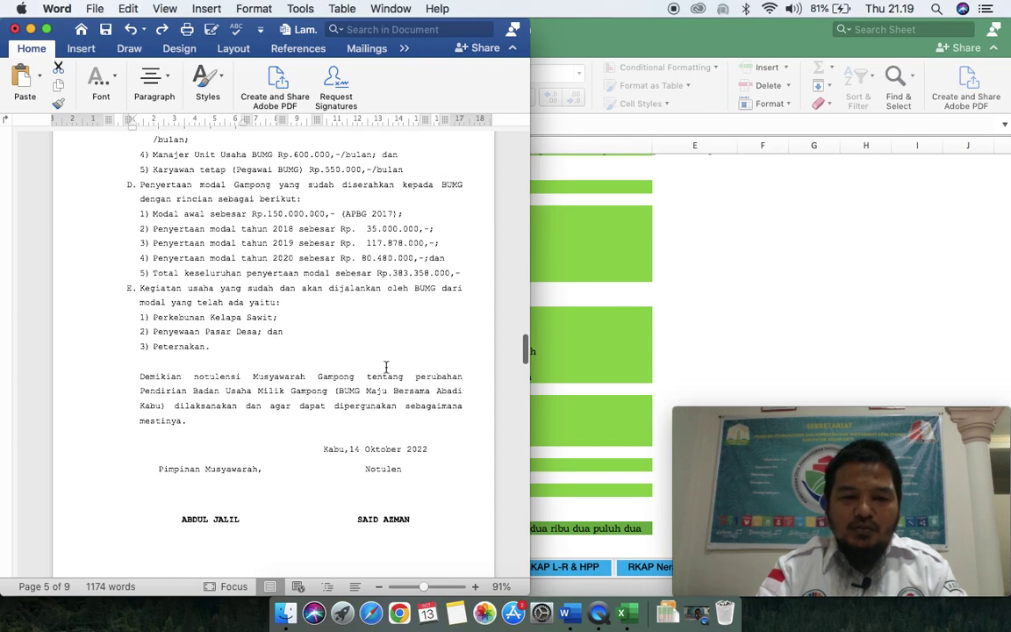
pyautogui.scroll(20, 386, 367)
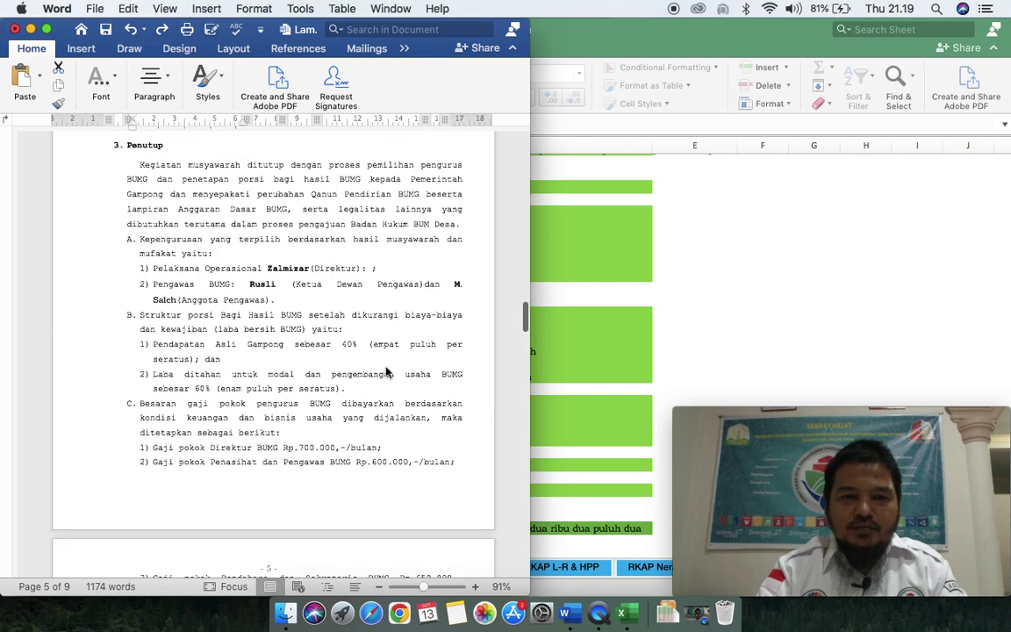
pyautogui.scroll(20, 385, 367)
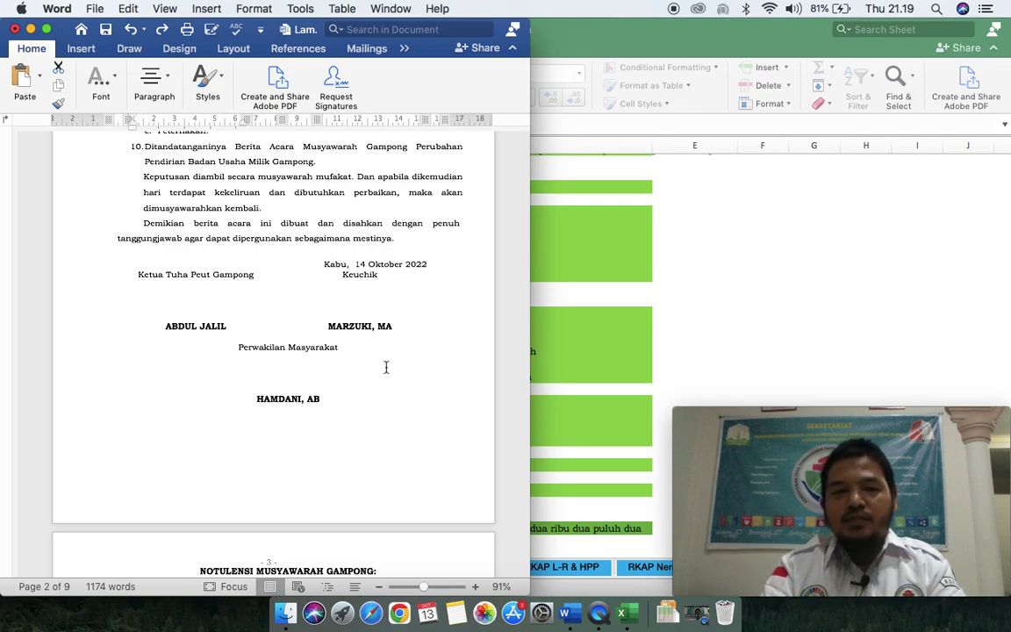
pyautogui.scroll(5, 351, 263)
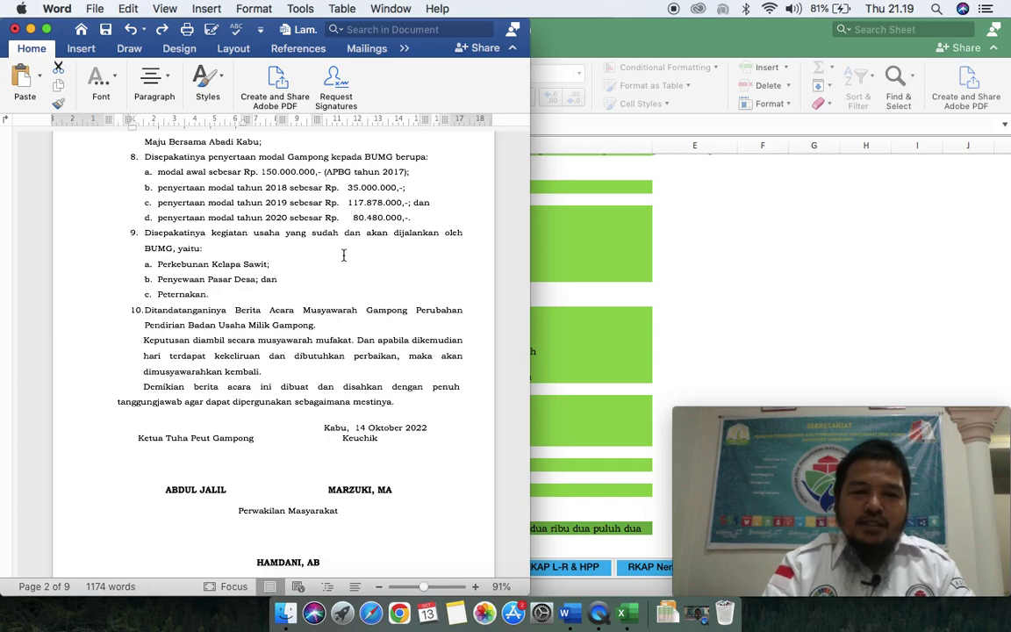
pyautogui.scroll(-2, 343, 255)
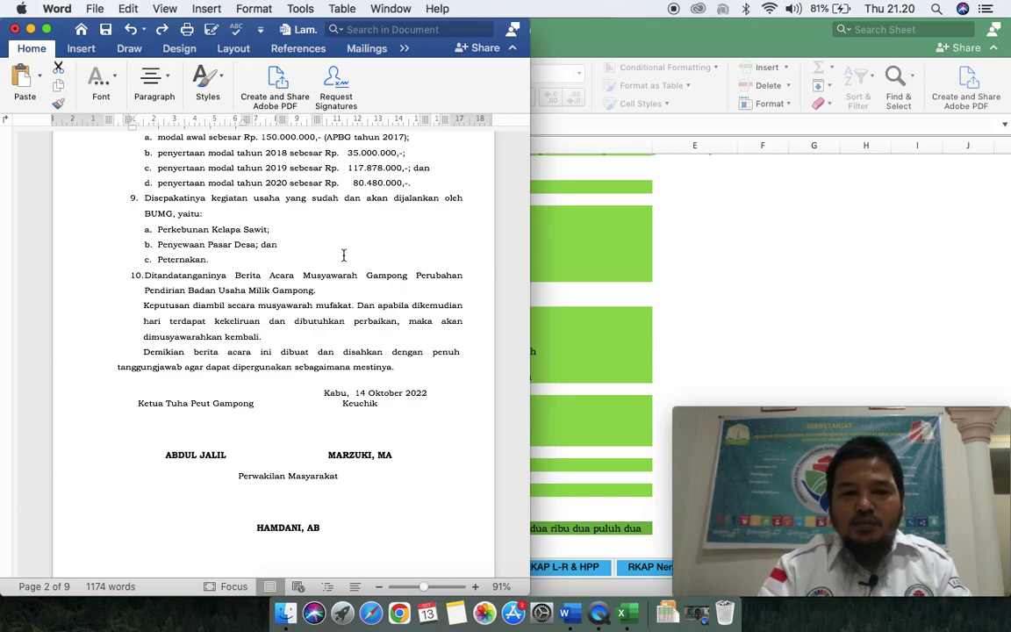
# Step: Paste the linked values over the 2020 and 2019 capital amounts
pyautogui.doubleClick(351, 152)
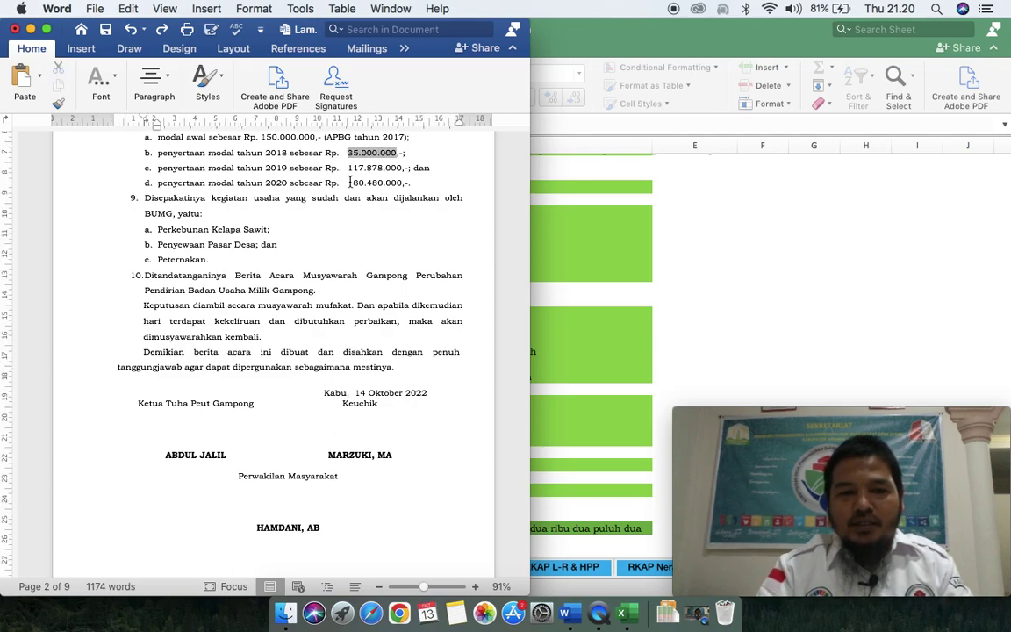
pyautogui.click(350, 183)
pyautogui.doubleClick(381, 183)
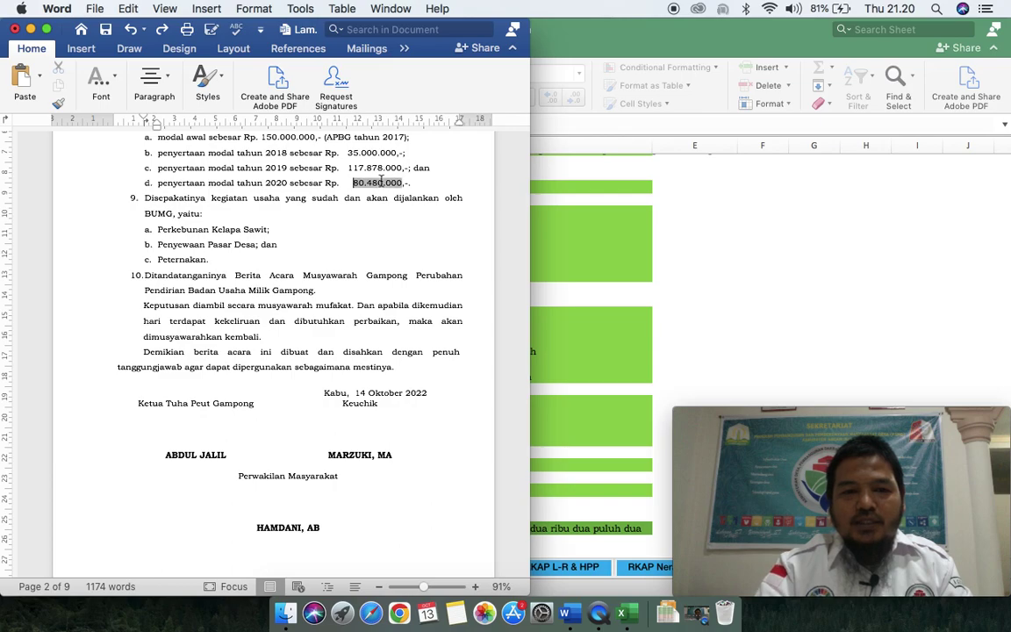
pyautogui.write('80.480.000')
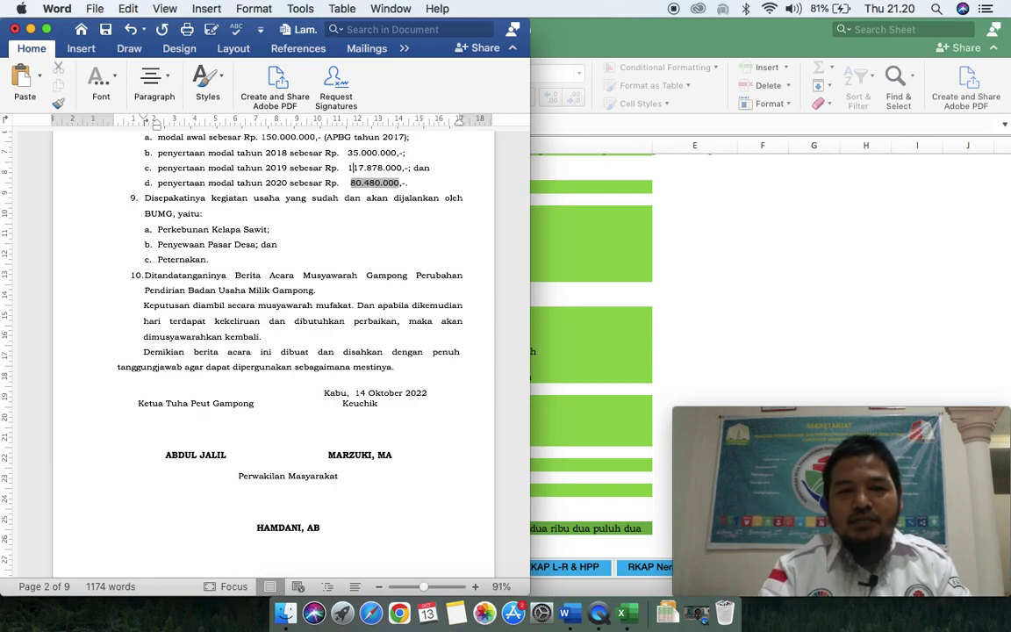
pyautogui.doubleClick(350, 168)
pyautogui.write('117.878.000')
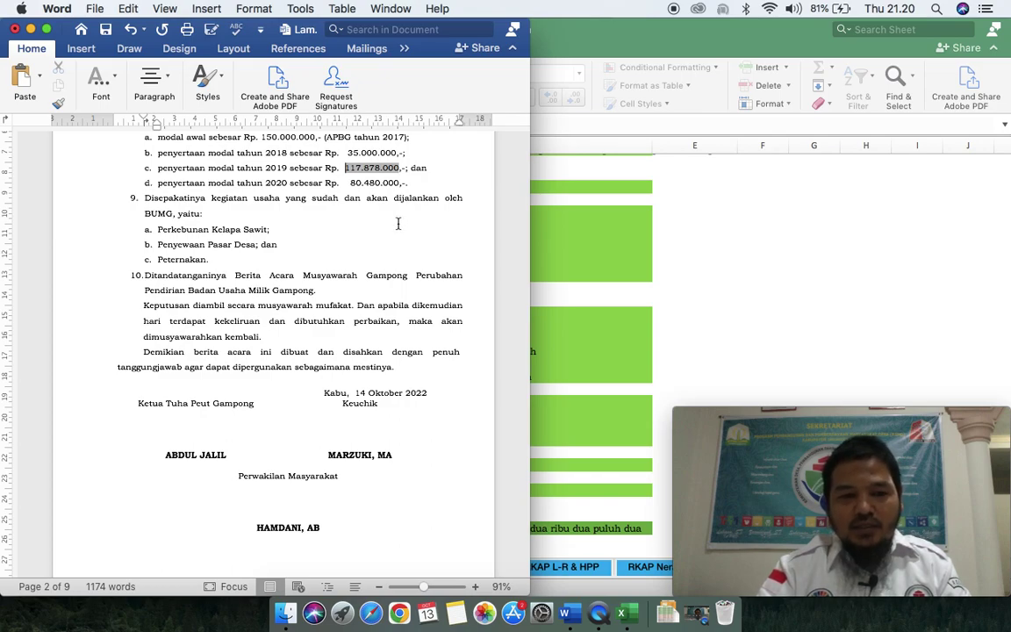
# Step: Close the Berita Acara without saving and bring the BUMG document folder forward
pyautogui.scroll(-5, 398, 224)
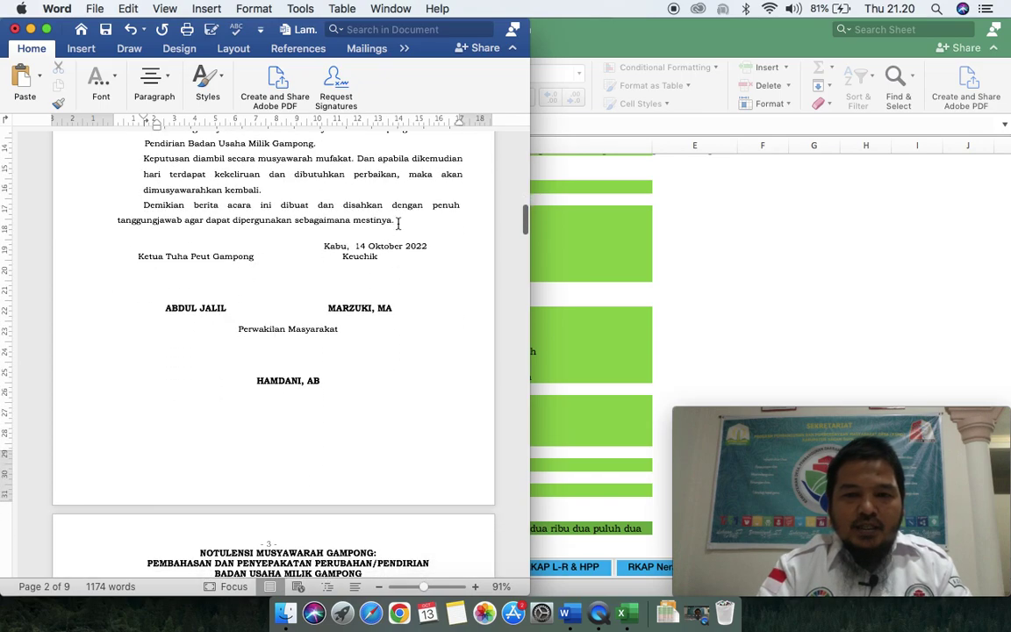
pyautogui.scroll(-4, 390, 332)
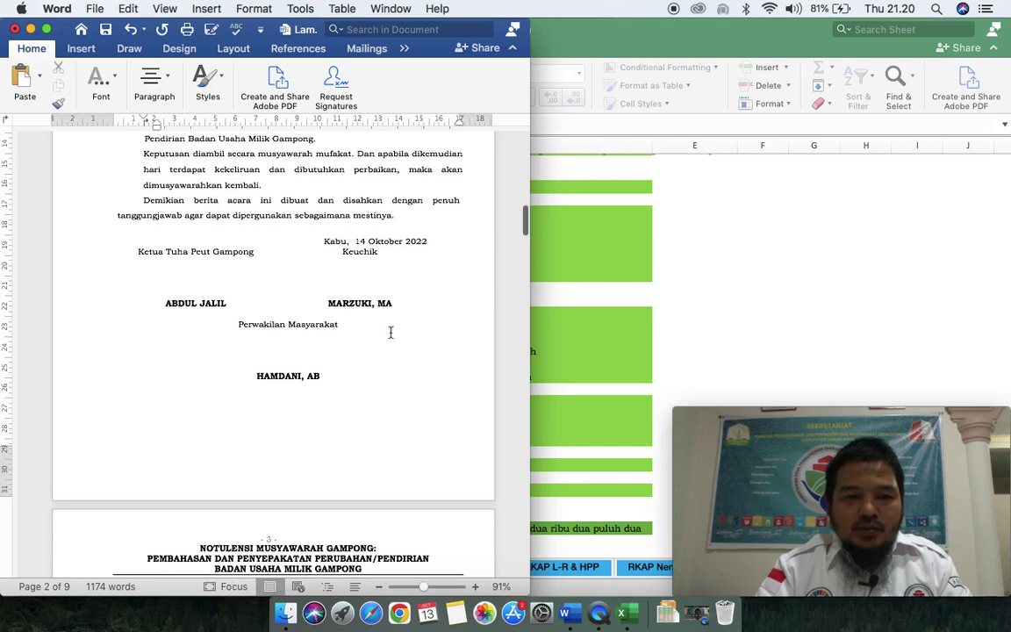
pyautogui.scroll(-5, 390, 332)
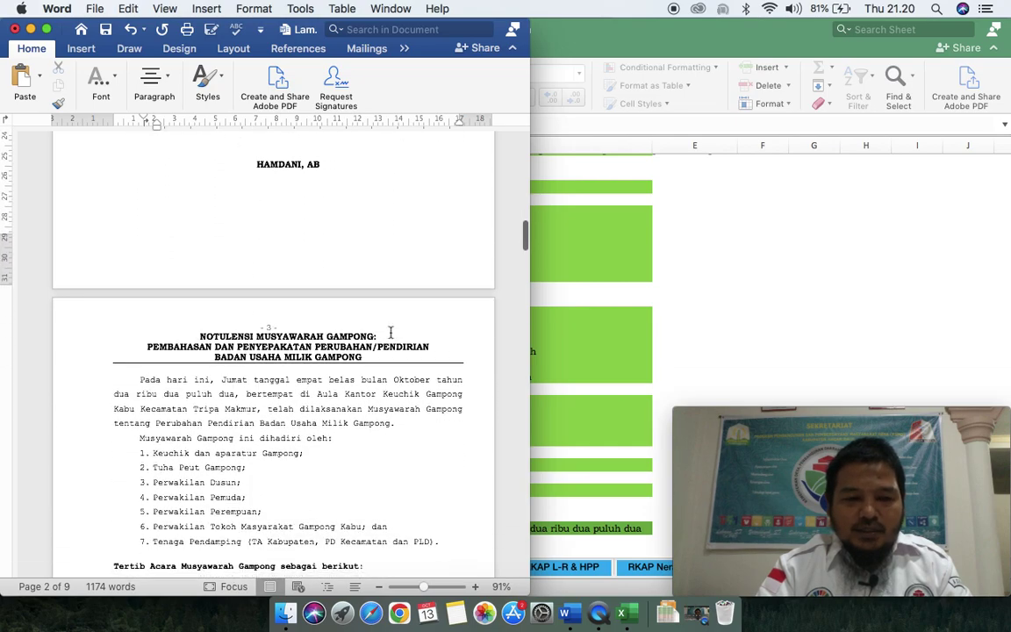
pyautogui.scroll(-4, 390, 332)
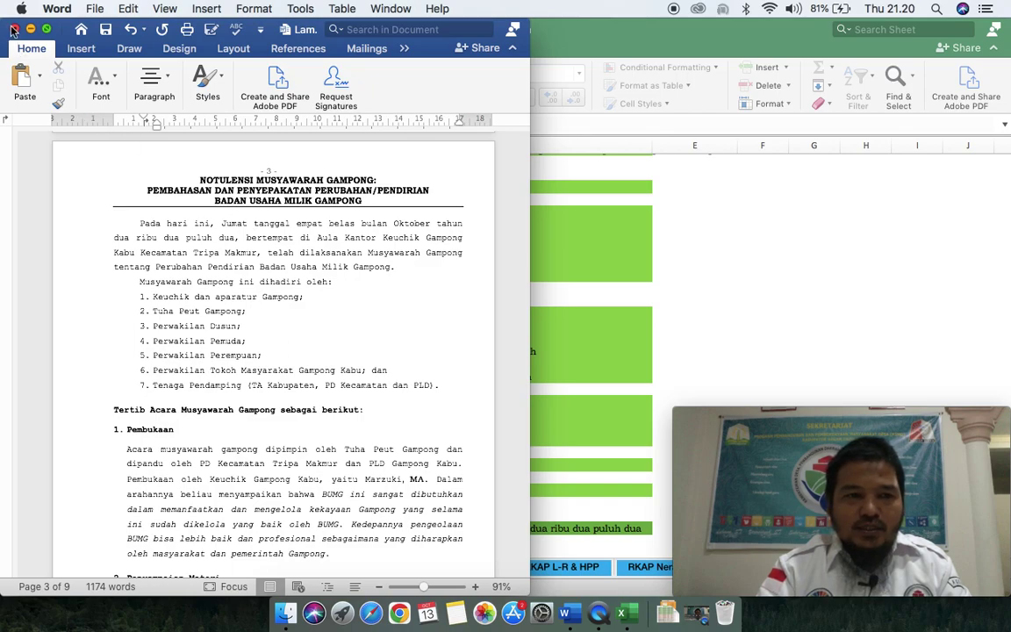
pyautogui.click(15, 29)
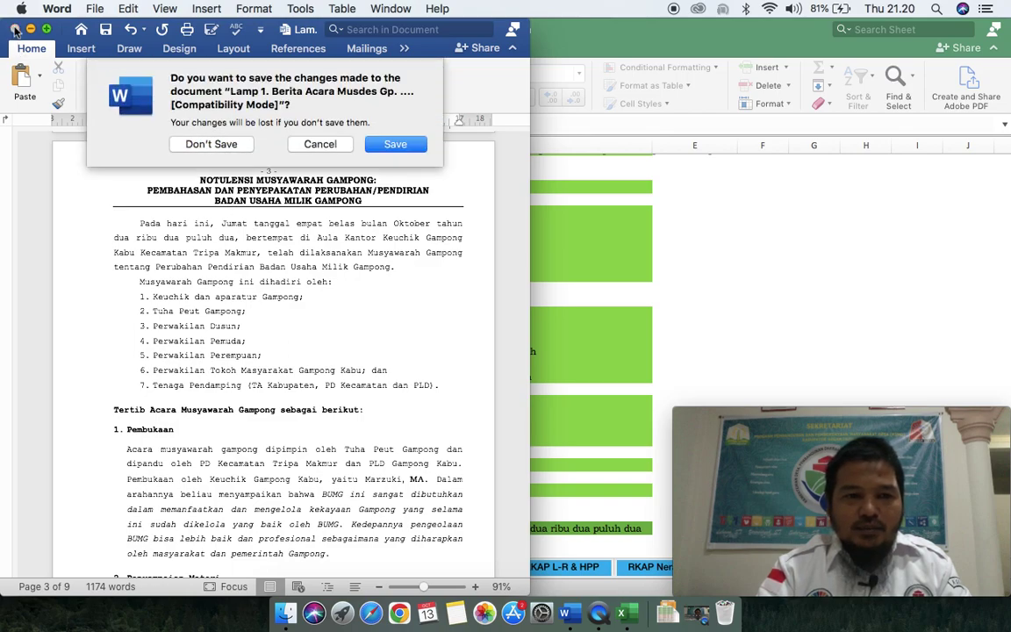
pyautogui.click(211, 145)
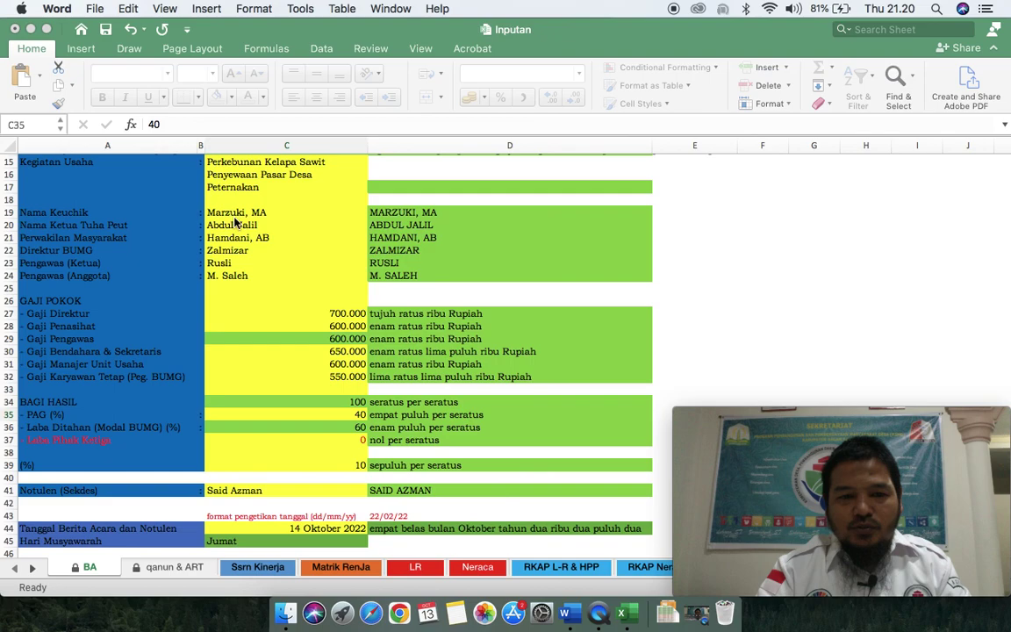
pyautogui.scroll(1, 237, 232)
pyautogui.scroll(5, 249, 244)
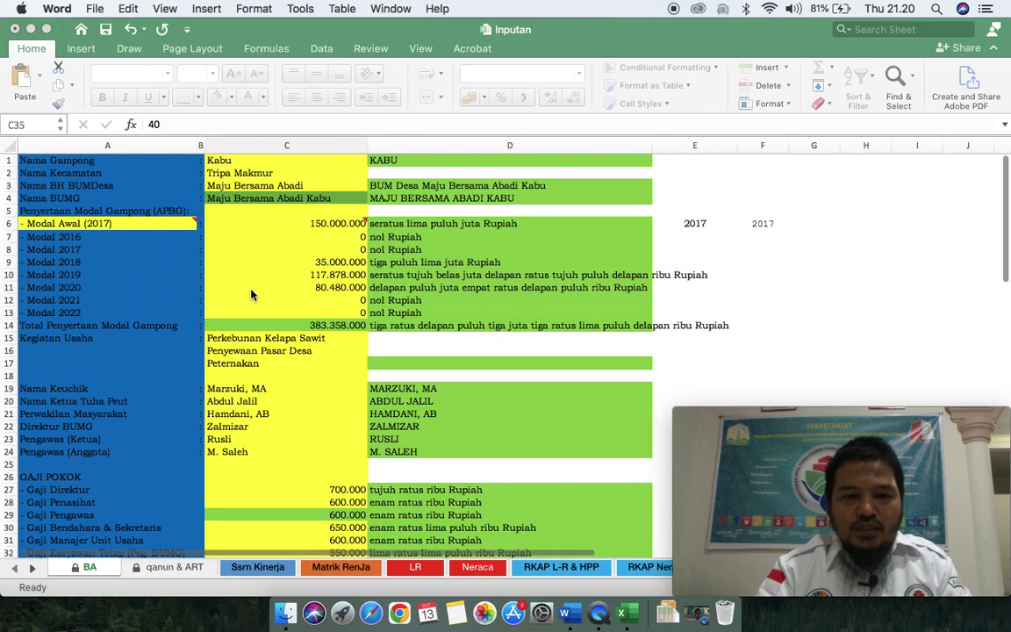
pyautogui.click(285, 614)
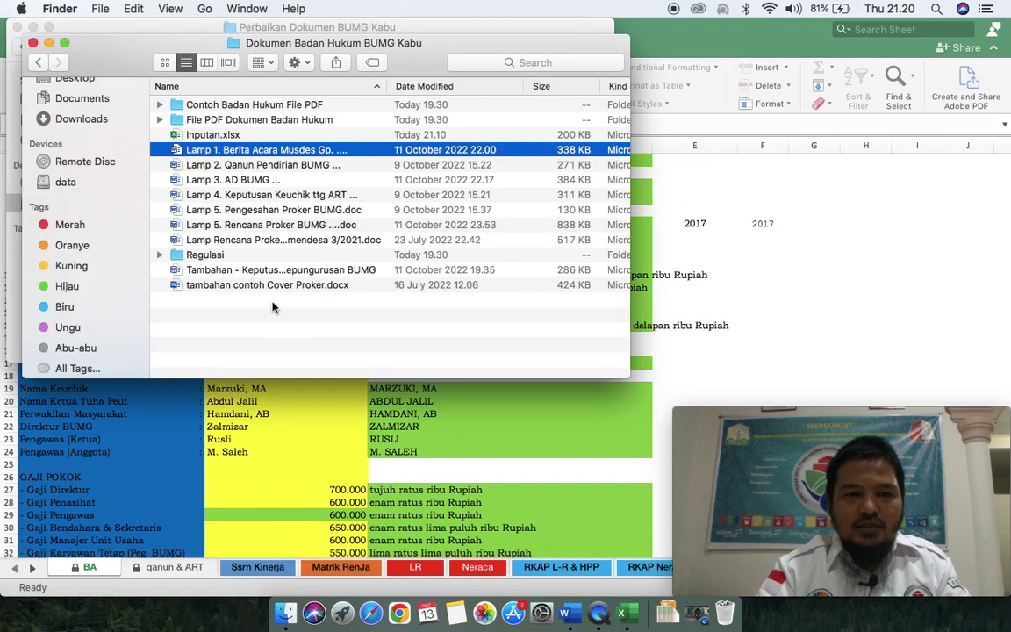
# Step: Browse the Proker, Qanun Pendirian, AD BUMG and Keputusan Keuchik files, then return to Inputan
pyautogui.click(237, 209)
pyautogui.click(257, 223)
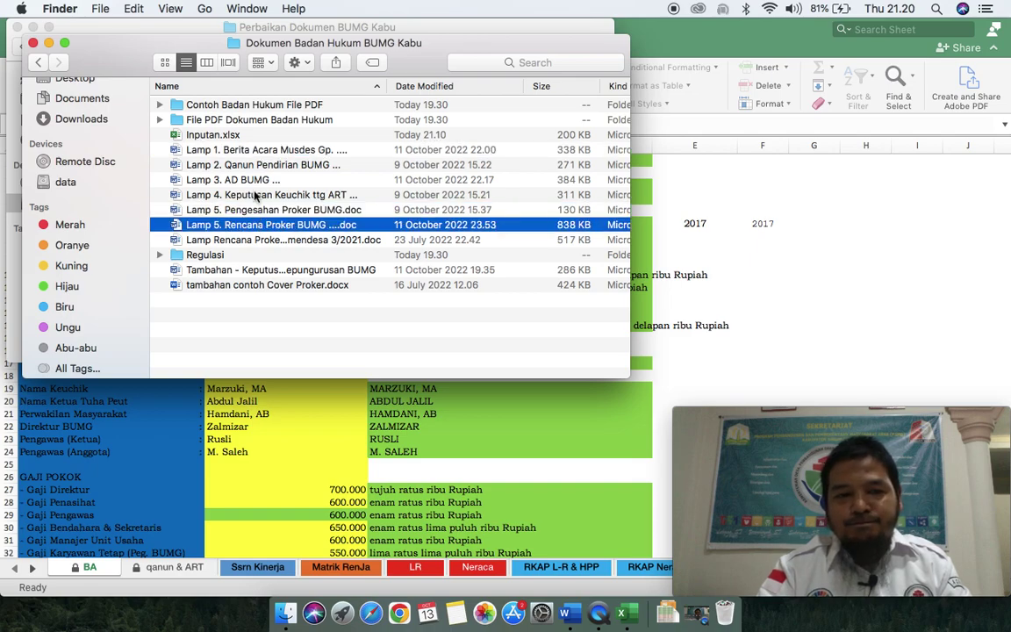
pyautogui.click(253, 167)
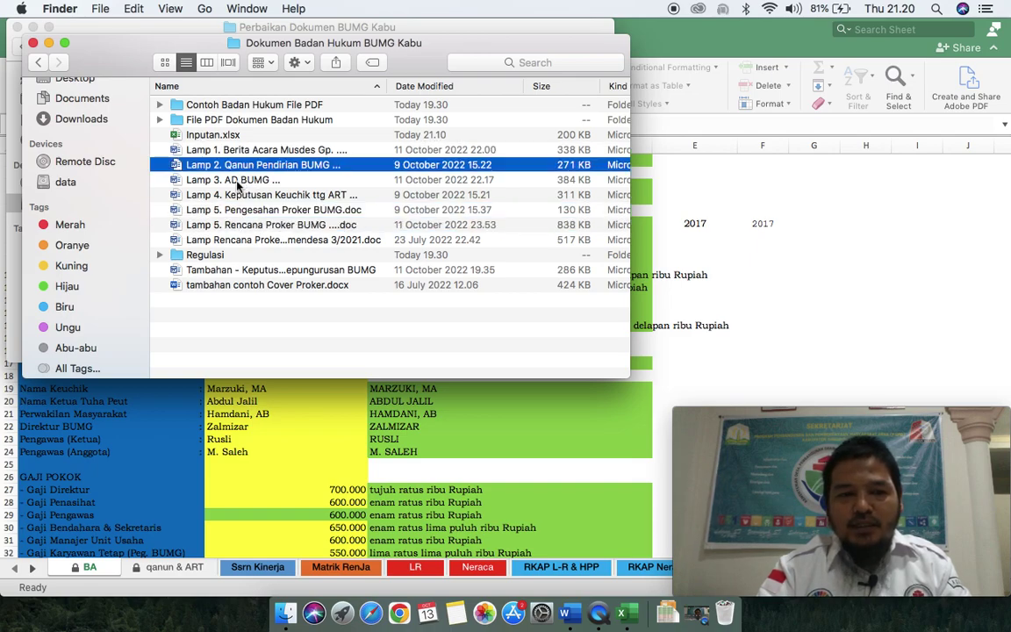
pyautogui.click(238, 180)
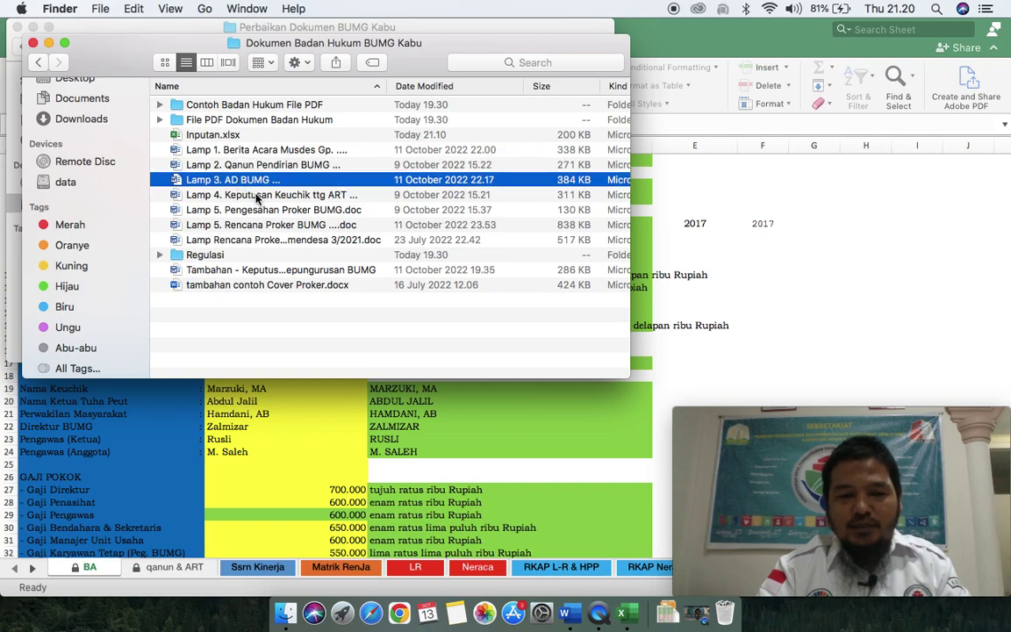
pyautogui.click(257, 195)
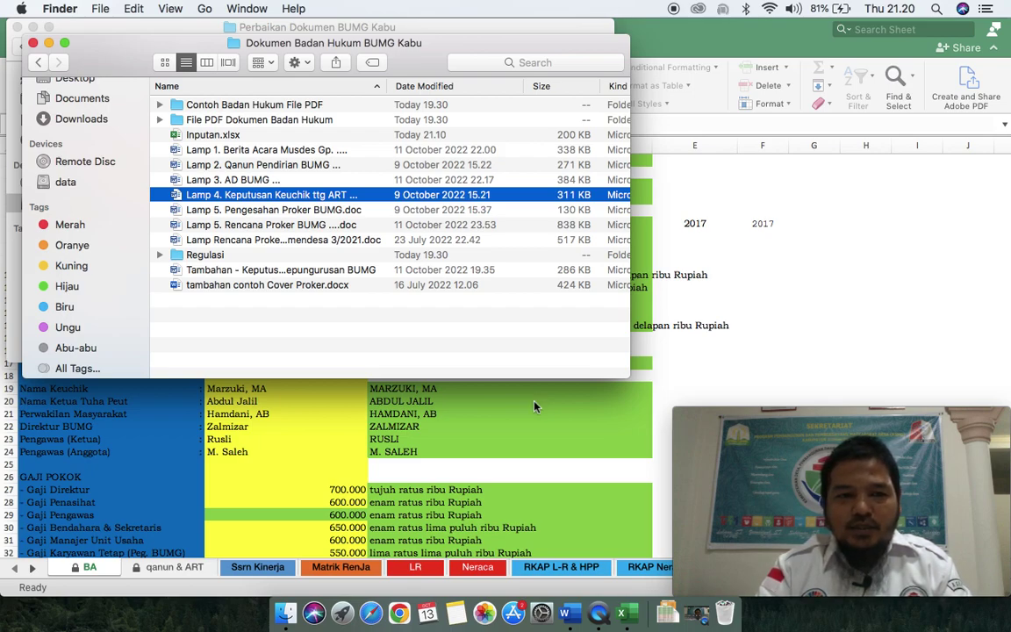
pyautogui.click(252, 163)
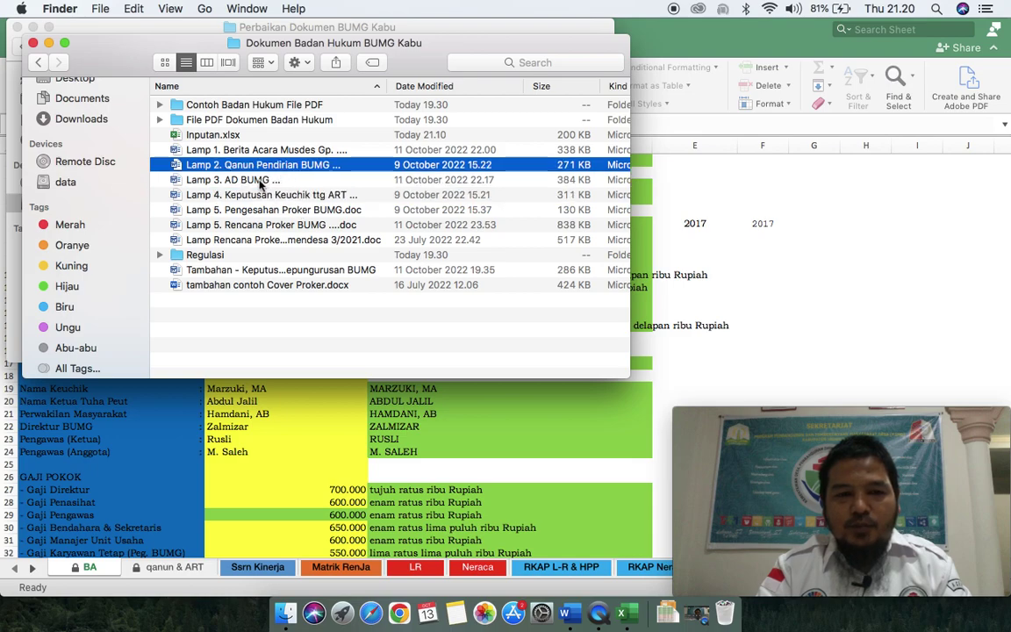
pyautogui.click(266, 179)
pyautogui.click(294, 448)
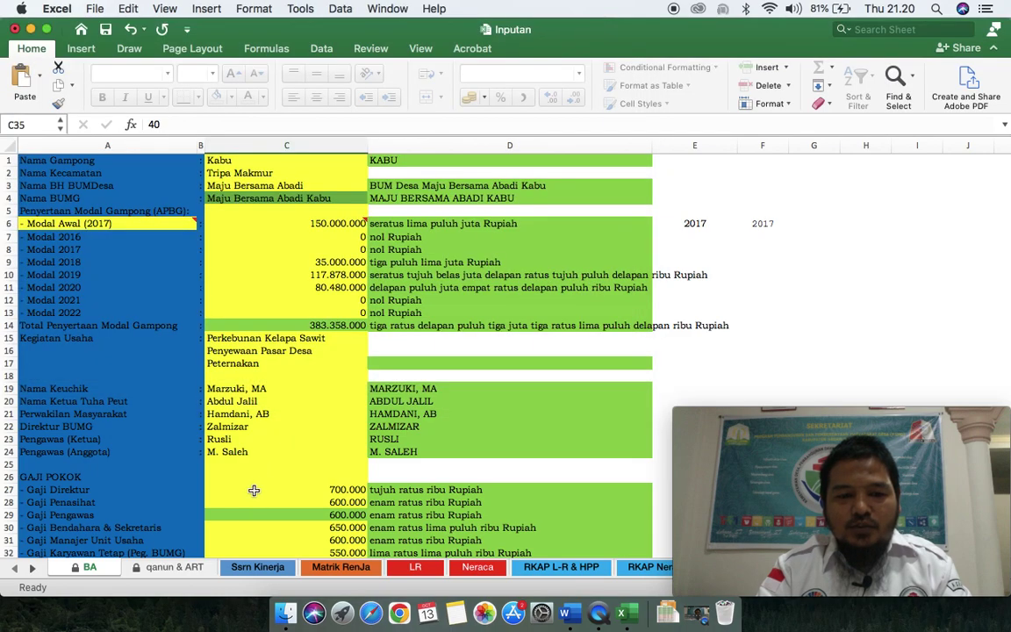
# Step: Browse the qanun & ART, Ssrn Kinerja, Matrik RenJa, LR and Neraca sheets, ending on qanun & ART
pyautogui.click(176, 568)
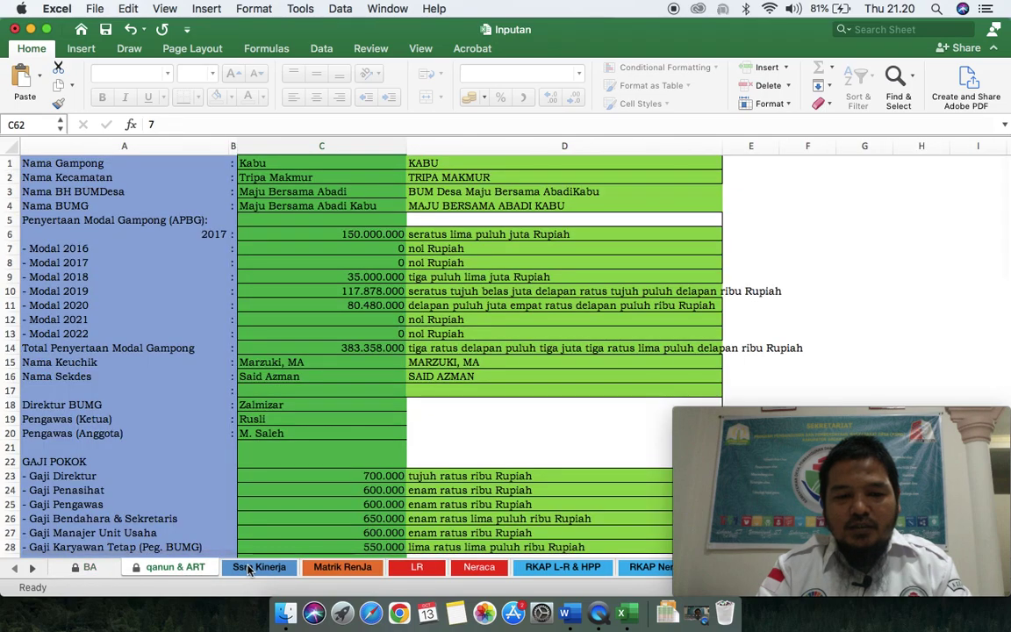
pyautogui.click(259, 567)
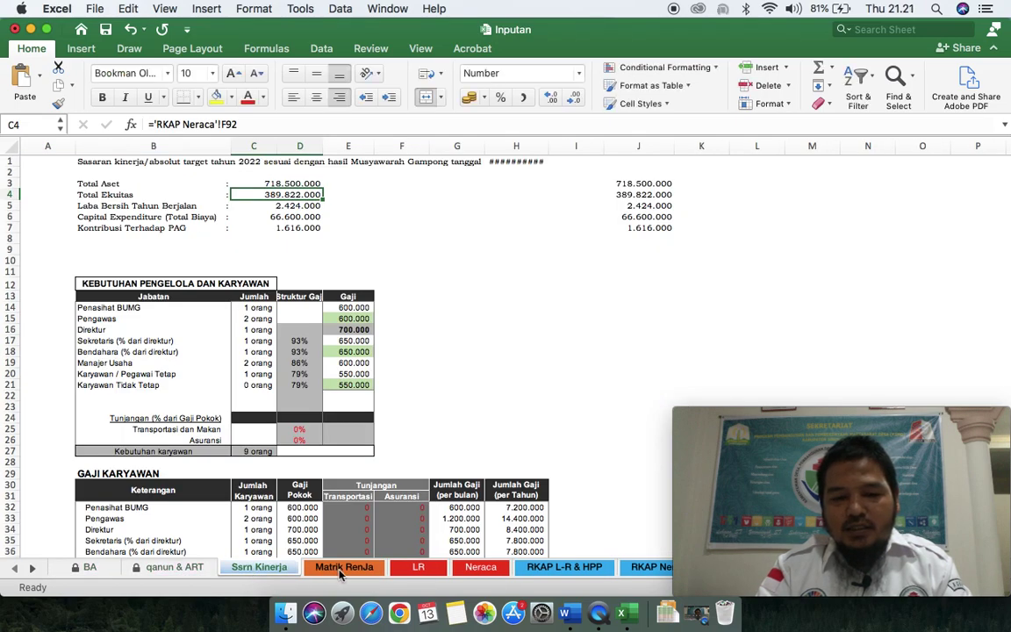
pyautogui.click(339, 569)
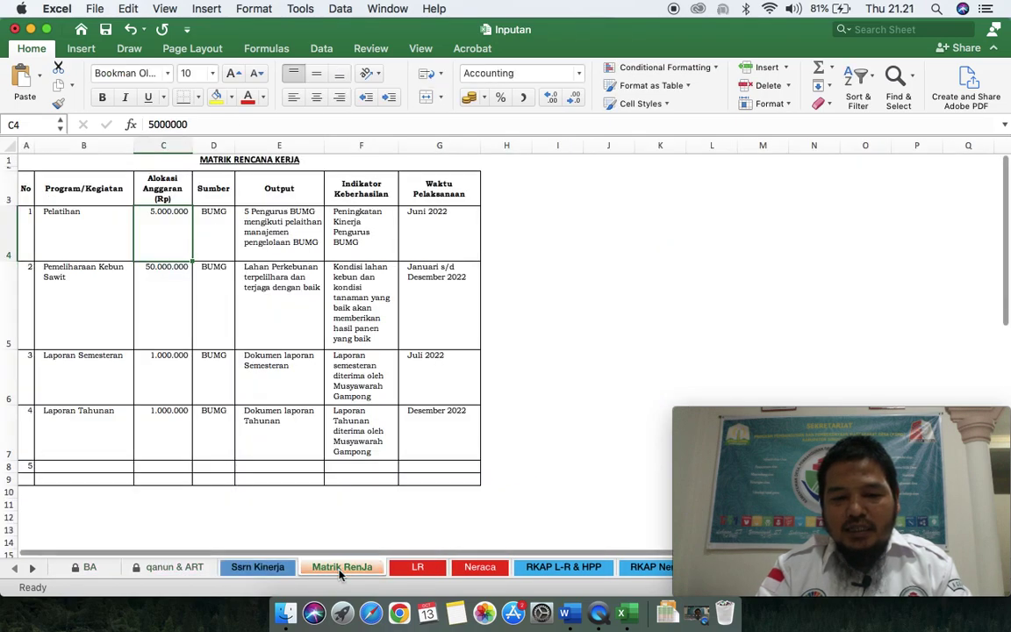
pyautogui.click(409, 569)
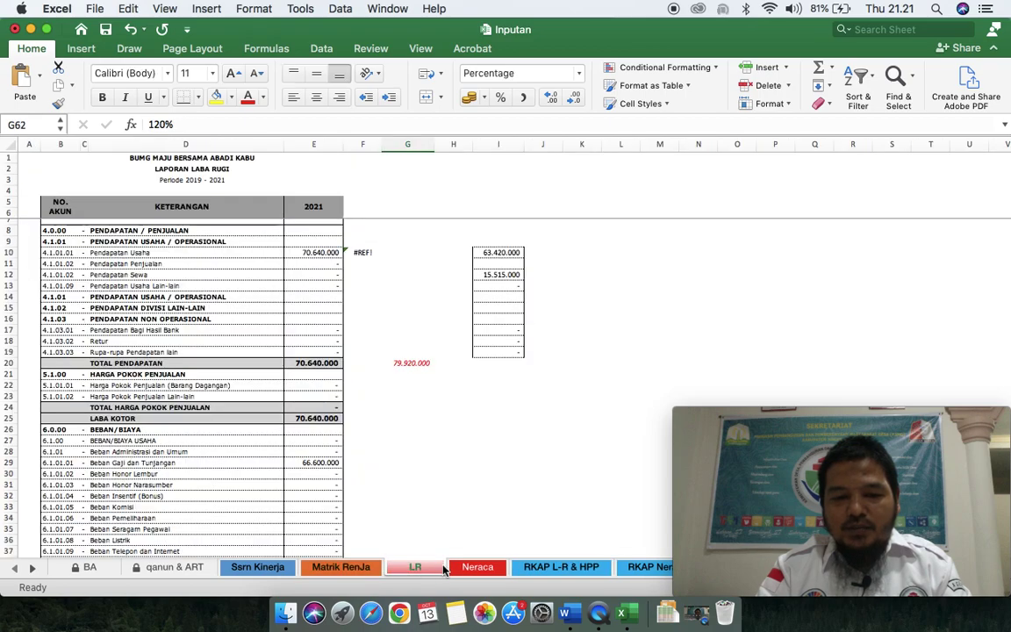
pyautogui.click(470, 569)
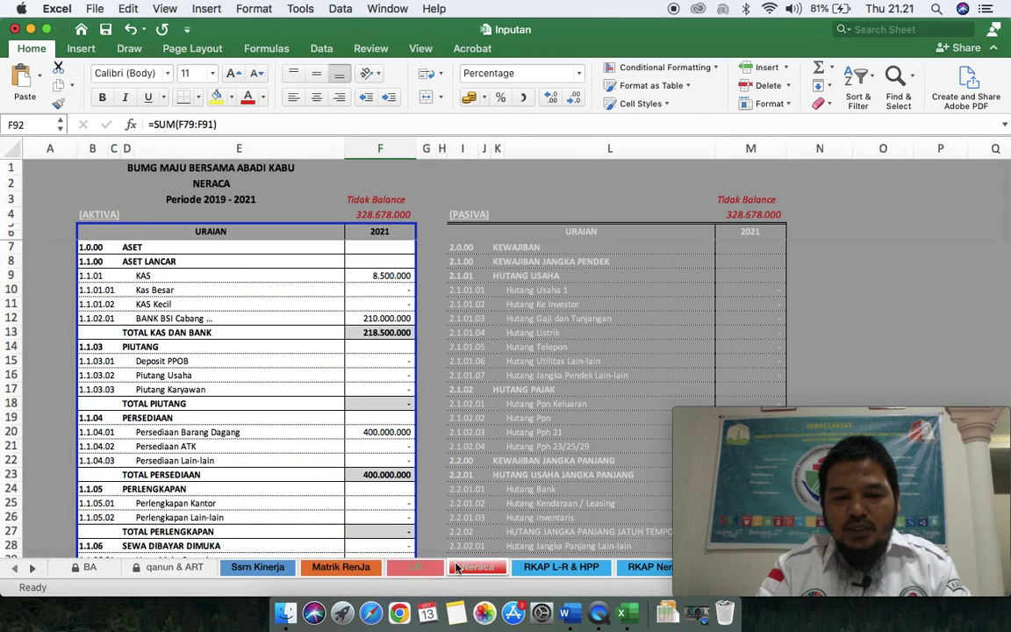
pyautogui.click(200, 569)
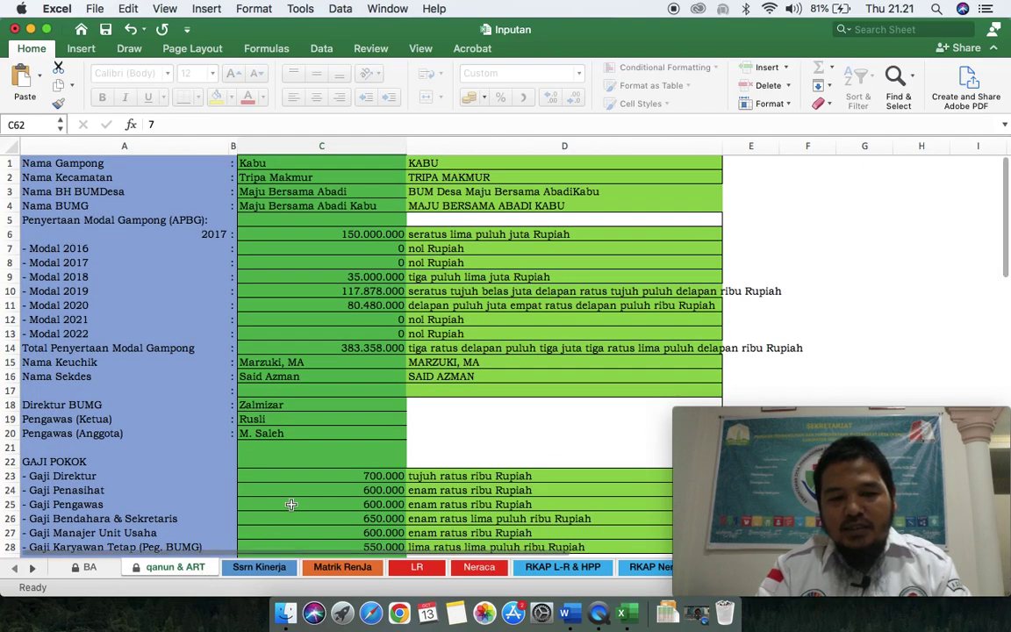
pyautogui.scroll(-10, 308, 495)
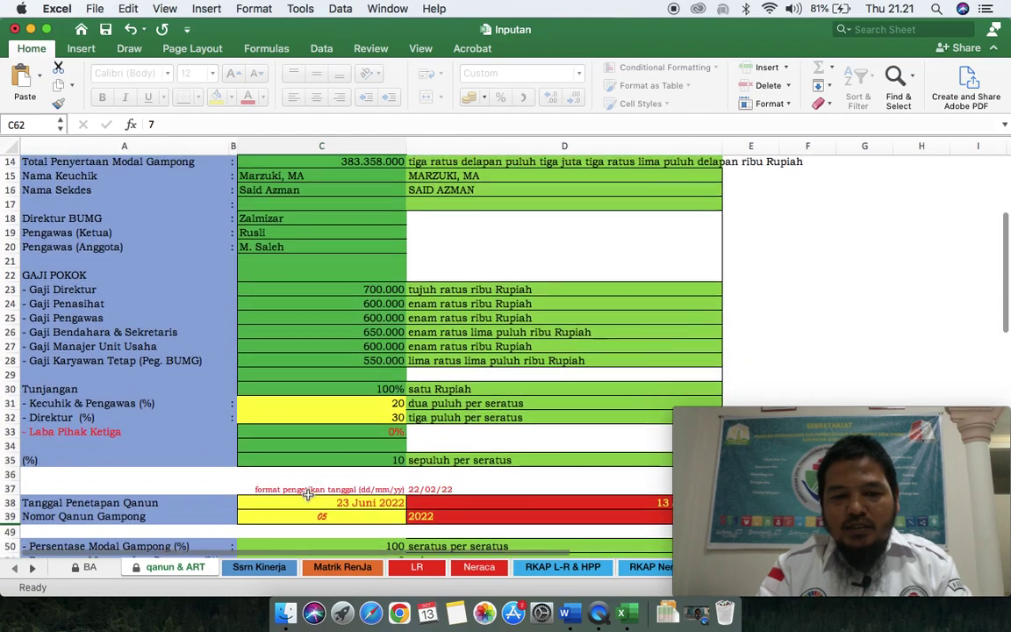
pyautogui.scroll(6, 308, 495)
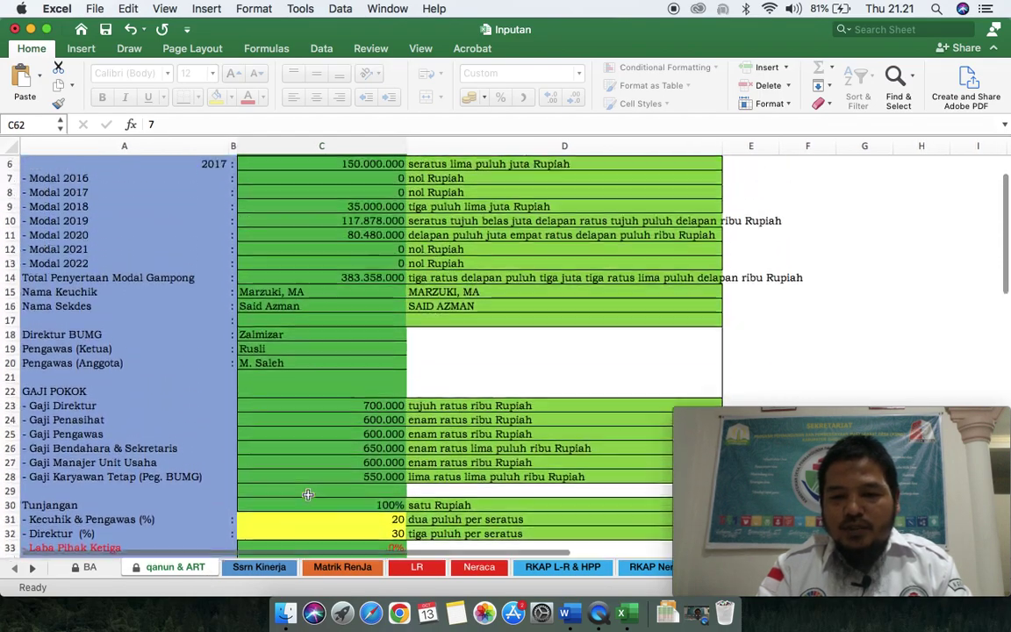
pyautogui.scroll(2, 308, 495)
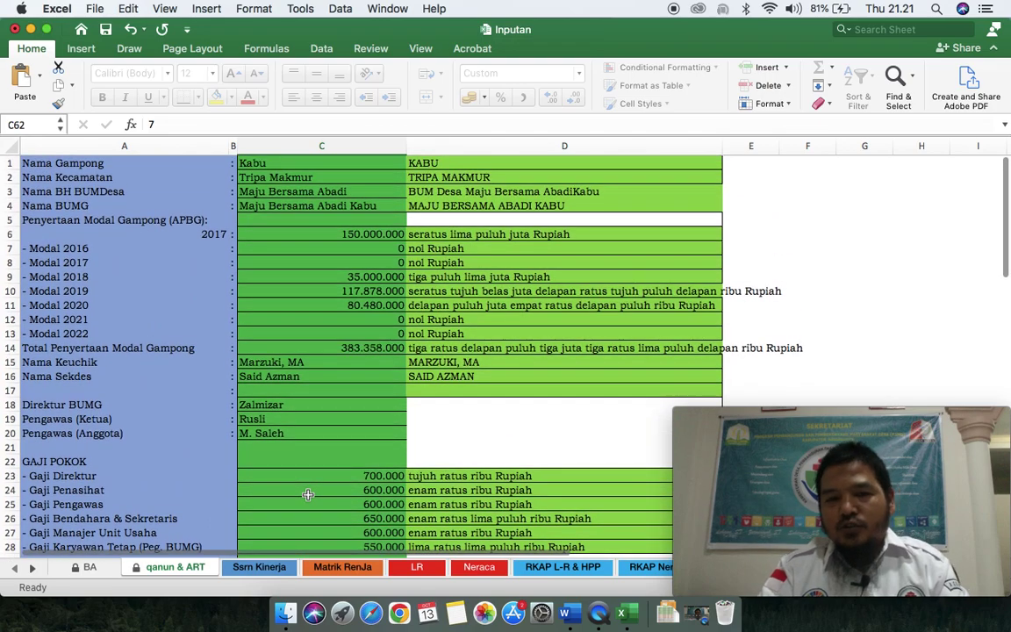